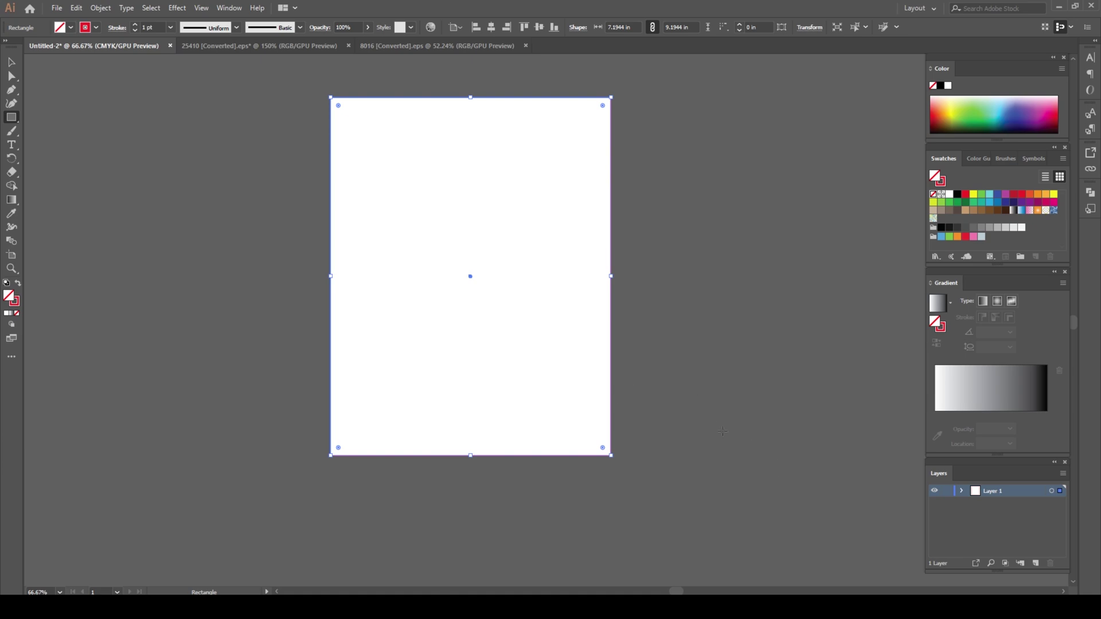
Resize the artboard-sized rectangle proportionally to 6.8032 in wide and 8.6944 in high as an inner margin frame
{"action": "left_click", "coordinate": [12, 61]}
{"action": "left_click", "coordinate": [628, 284]}
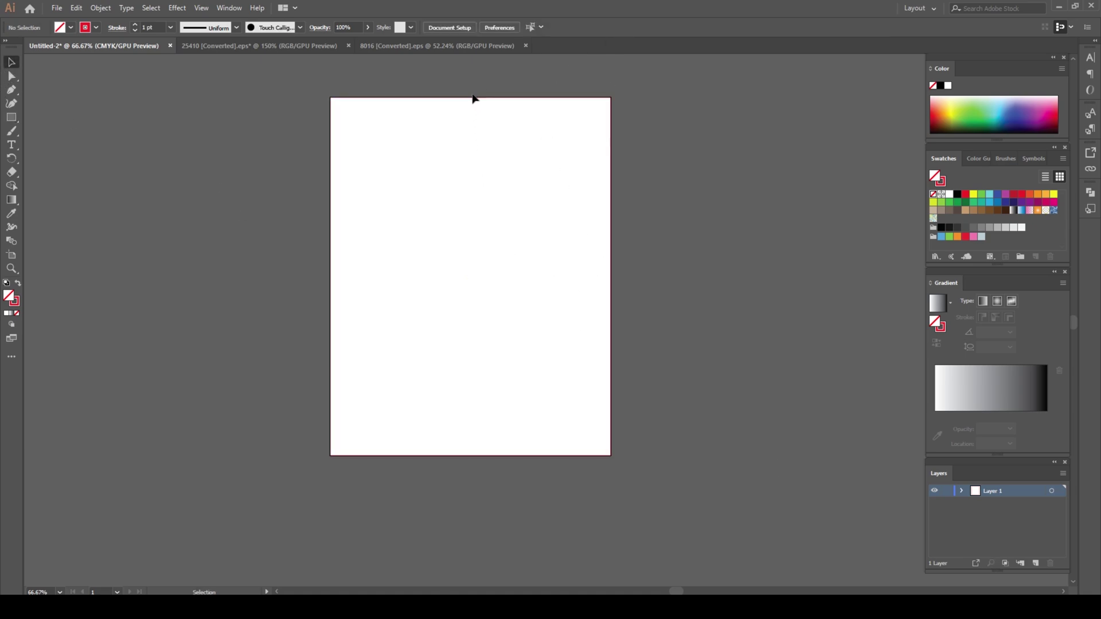
{"action": "left_click", "coordinate": [516, 201]}
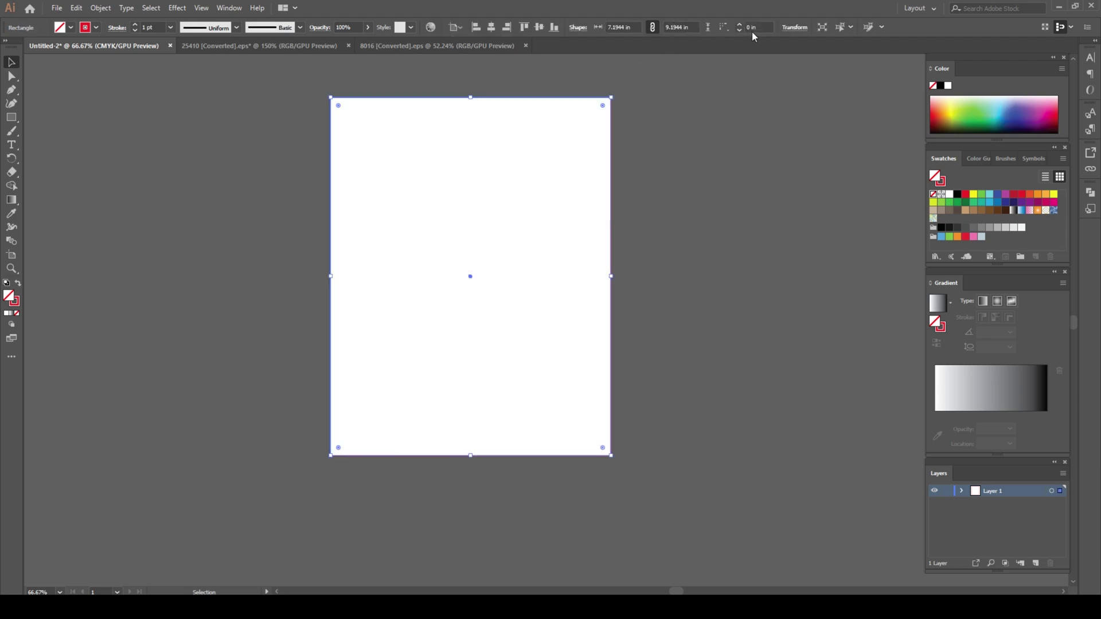
{"action": "left_click", "coordinate": [691, 26]}
{"action": "left_click", "coordinate": [822, 234]}
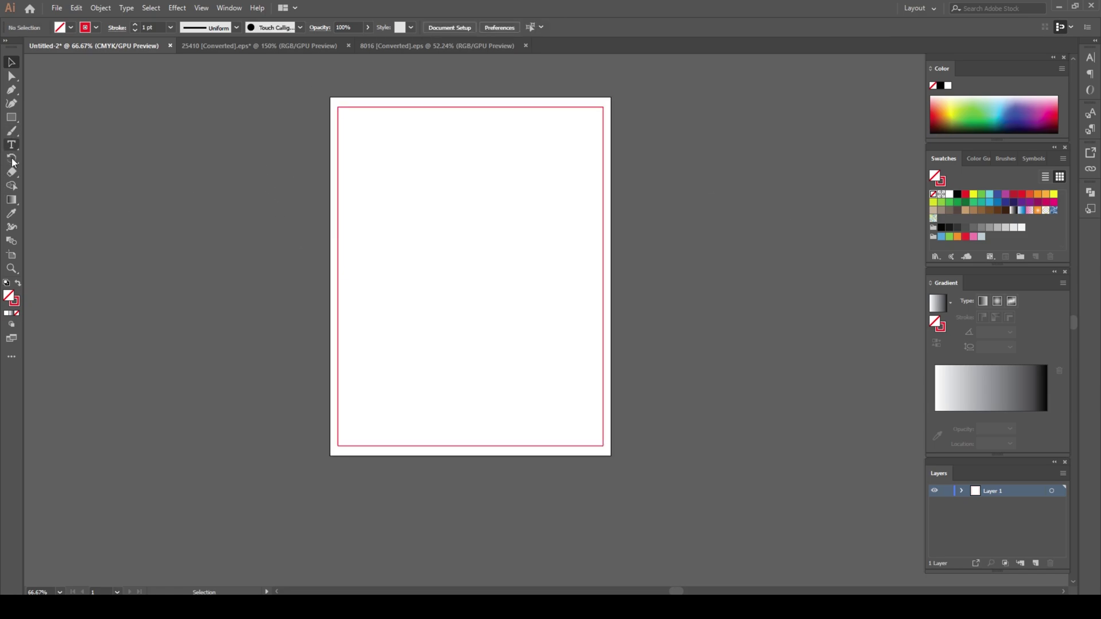
Duplicate the artboard together with its red margin rectangle to the right of the original
{"action": "left_click", "coordinate": [11, 254]}
{"action": "scroll", "coordinate": [539, 276], "scroll_direction": "right", "scroll_amount": 8}
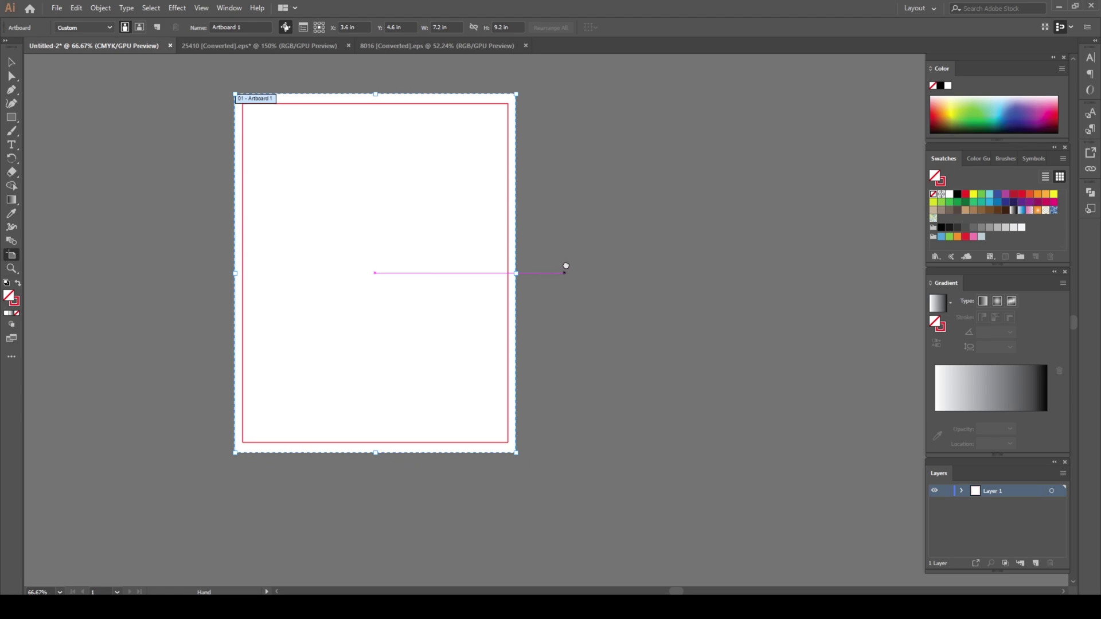
{"action": "left_click_drag", "start_coordinate": [219, 252], "coordinate": [519, 261]}
Duplicate the second artboard with its margin rectangle and position the copy directly below the first artboard
{"action": "scroll", "coordinate": [528, 292], "scroll_direction": "down", "scroll_amount": 5}
{"action": "scroll", "coordinate": [529, 293], "scroll_direction": "down", "scroll_amount": 1}
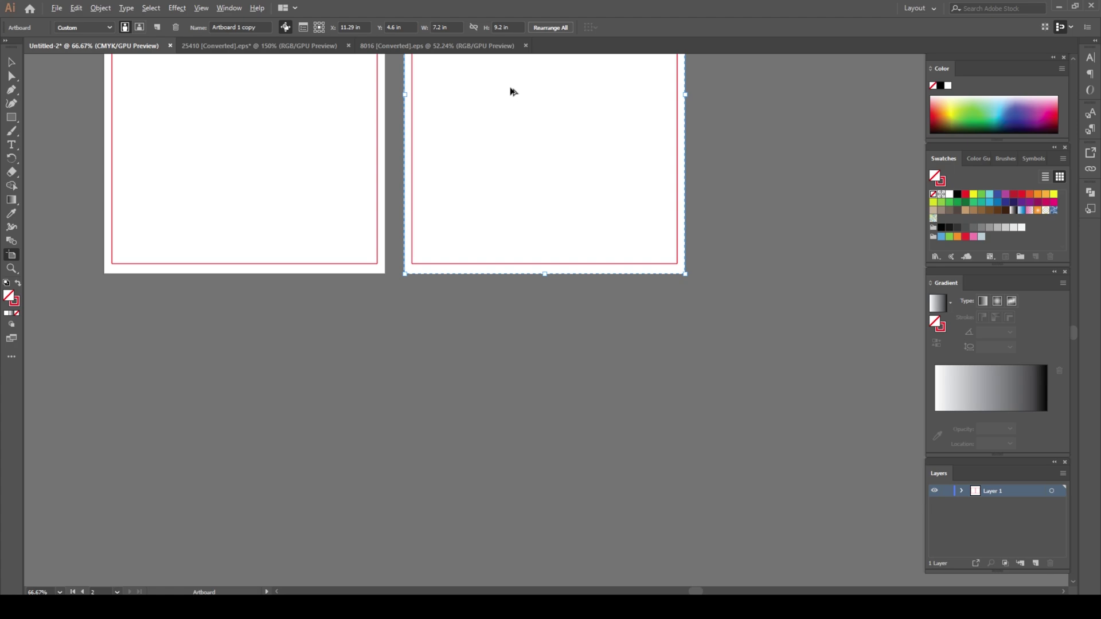
{"action": "left_click_drag", "start_coordinate": [508, 89], "coordinate": [518, 466]}
{"action": "left_click_drag", "start_coordinate": [266, 457], "coordinate": [531, 416]}
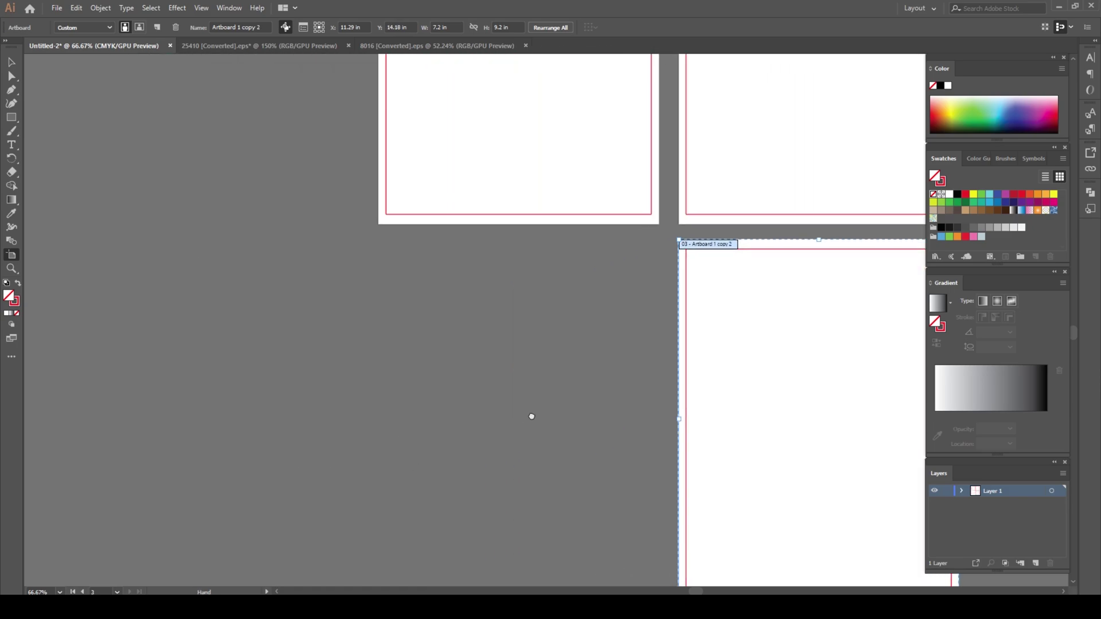
{"action": "left_click_drag", "start_coordinate": [805, 400], "coordinate": [504, 415]}
{"action": "left_click", "coordinate": [263, 384]}
{"action": "scroll", "coordinate": [656, 381], "scroll_direction": "up", "scroll_amount": 1}
{"action": "scroll", "coordinate": [656, 380], "scroll_direction": "down", "scroll_amount": 1}
{"action": "left_click_drag", "start_coordinate": [669, 309], "coordinate": [601, 562]}
{"action": "left_click_drag", "start_coordinate": [558, 343], "coordinate": [495, 384]}
{"action": "scroll", "coordinate": [514, 372], "scroll_direction": "down", "scroll_amount": 1}
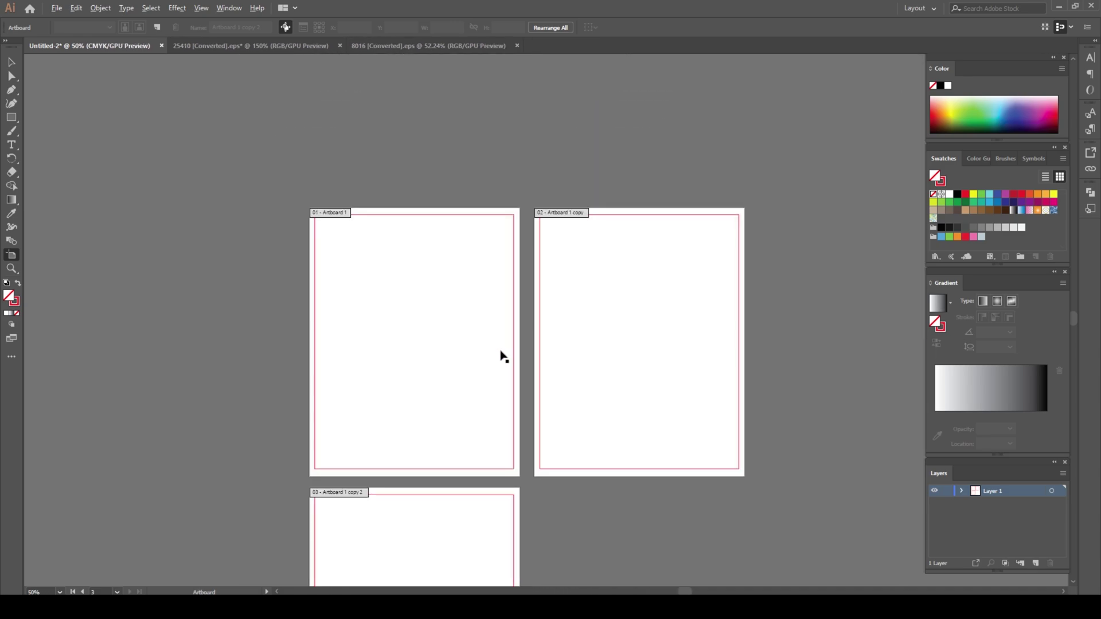
{"action": "left_click", "coordinate": [12, 62]}
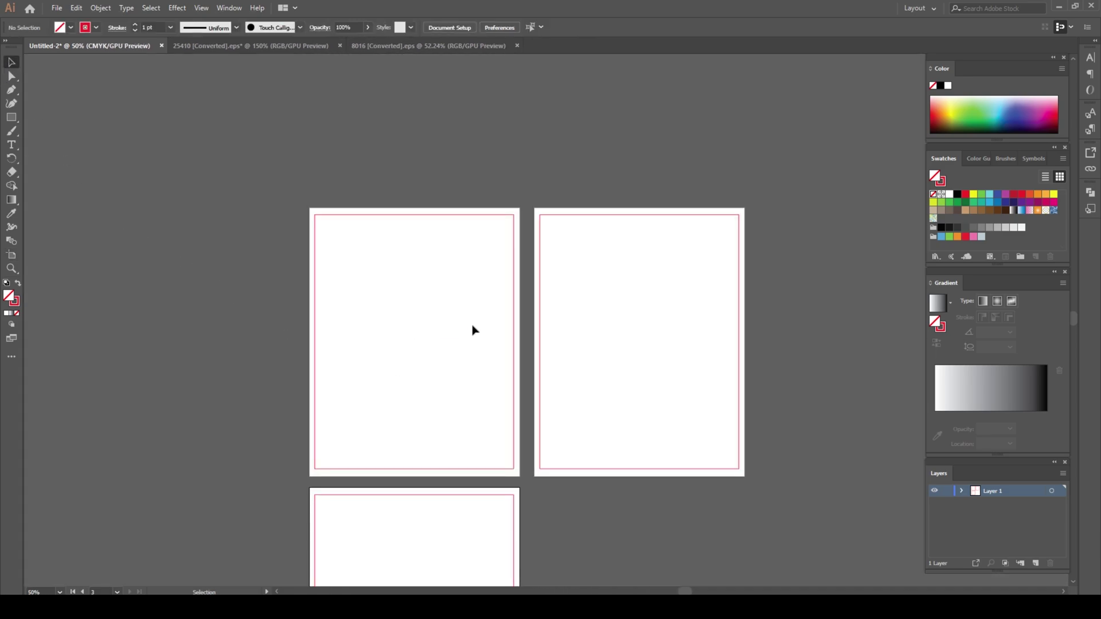
Copy the blue-to-magenta polygon artwork from the 25410 [Converted].eps document into Untitled-2
{"action": "scroll", "coordinate": [472, 329], "scroll_direction": "up", "scroll_amount": 1}
{"action": "left_click_drag", "start_coordinate": [467, 364], "coordinate": [453, 306]}
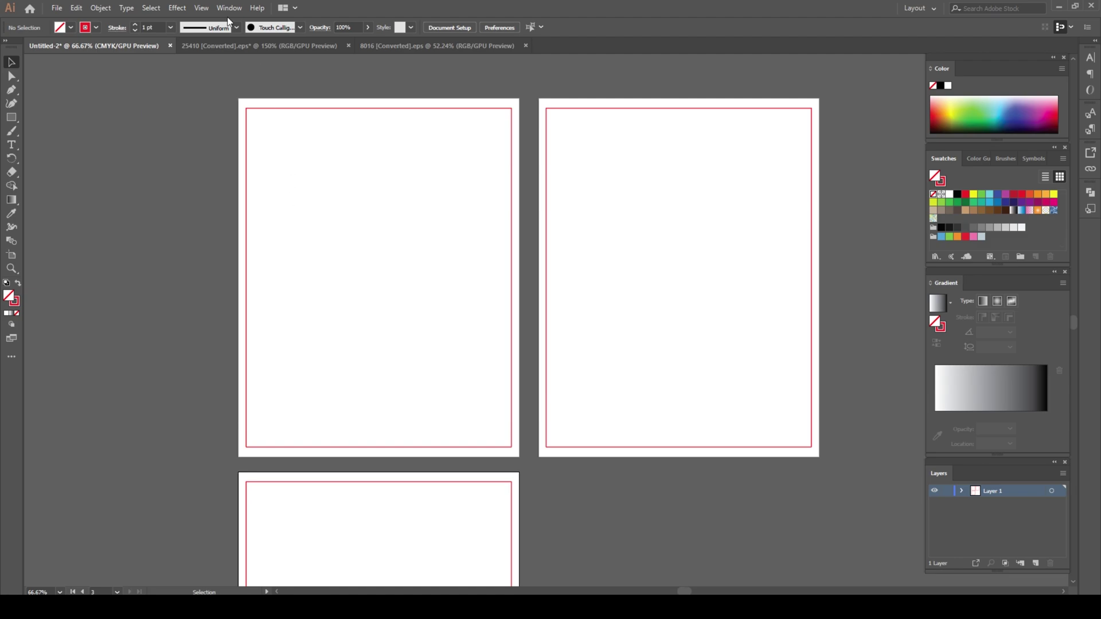
{"action": "left_click", "coordinate": [248, 48]}
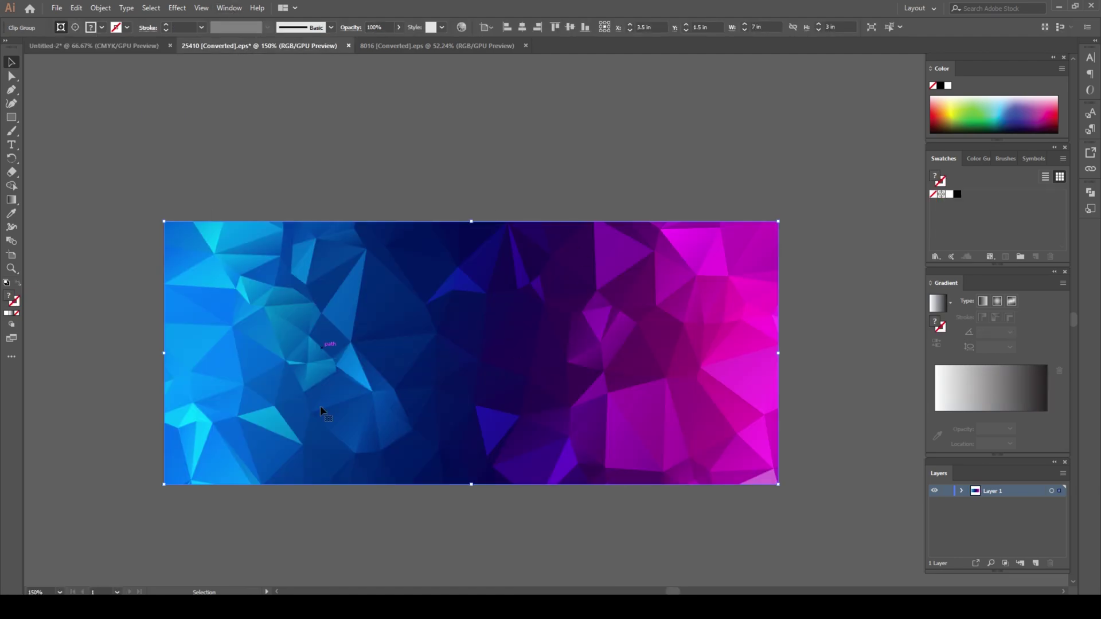
{"action": "left_click_drag", "start_coordinate": [502, 365], "coordinate": [383, 340]}
{"action": "scroll", "coordinate": [384, 338], "scroll_direction": "down", "scroll_amount": 1, "text": "alt"}
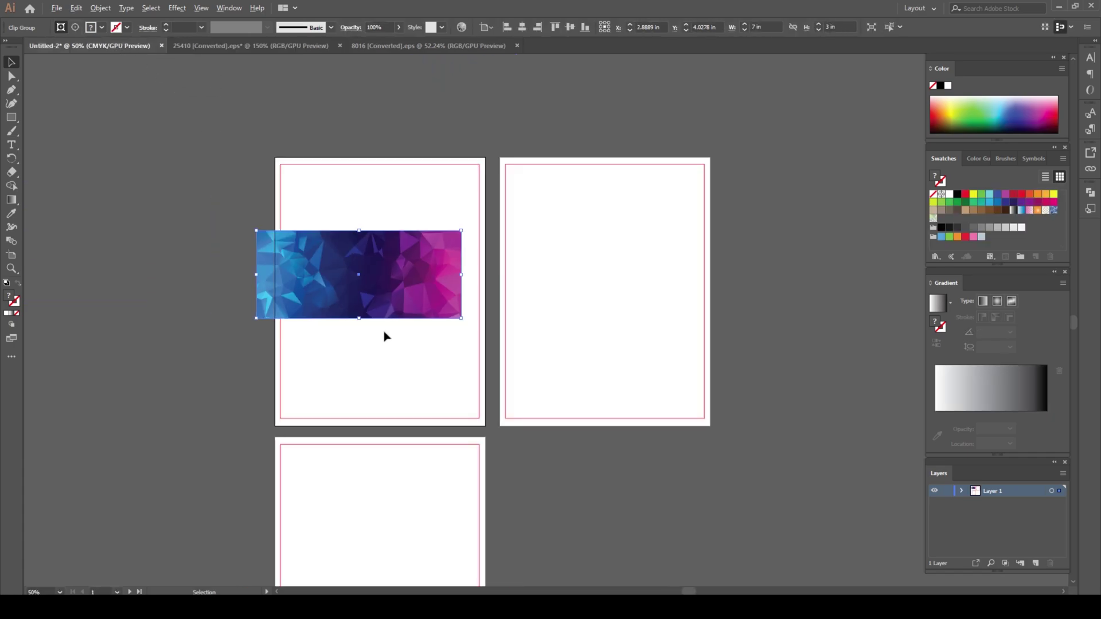
Convert the red margin rectangles on all three artboards into guides
{"action": "left_click", "coordinate": [309, 165]}
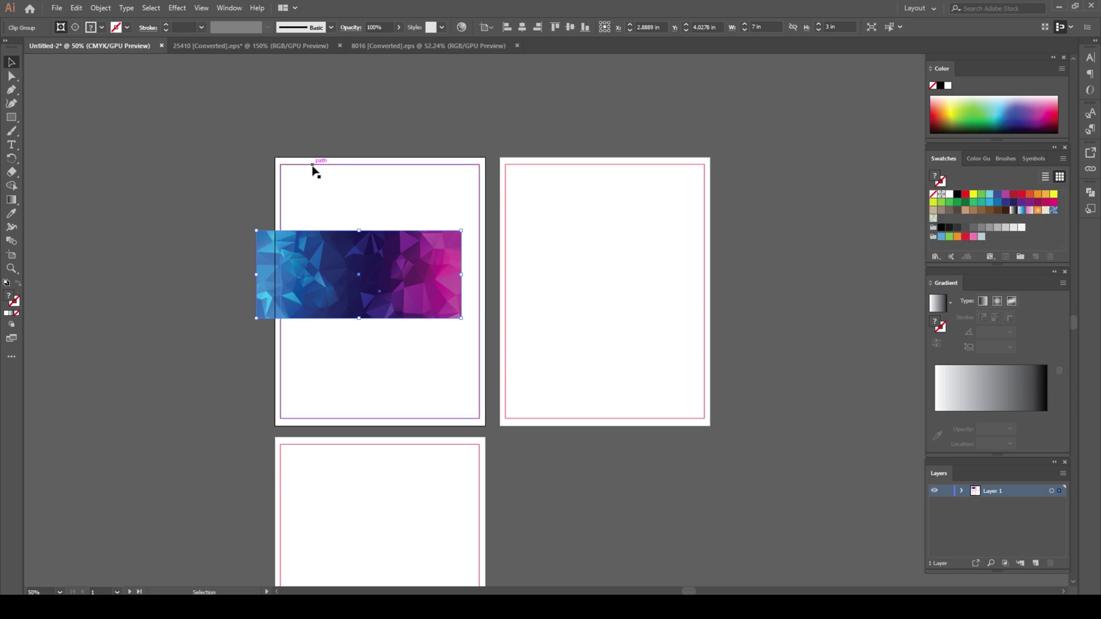
{"action": "left_click", "coordinate": [584, 166], "text": "shift"}
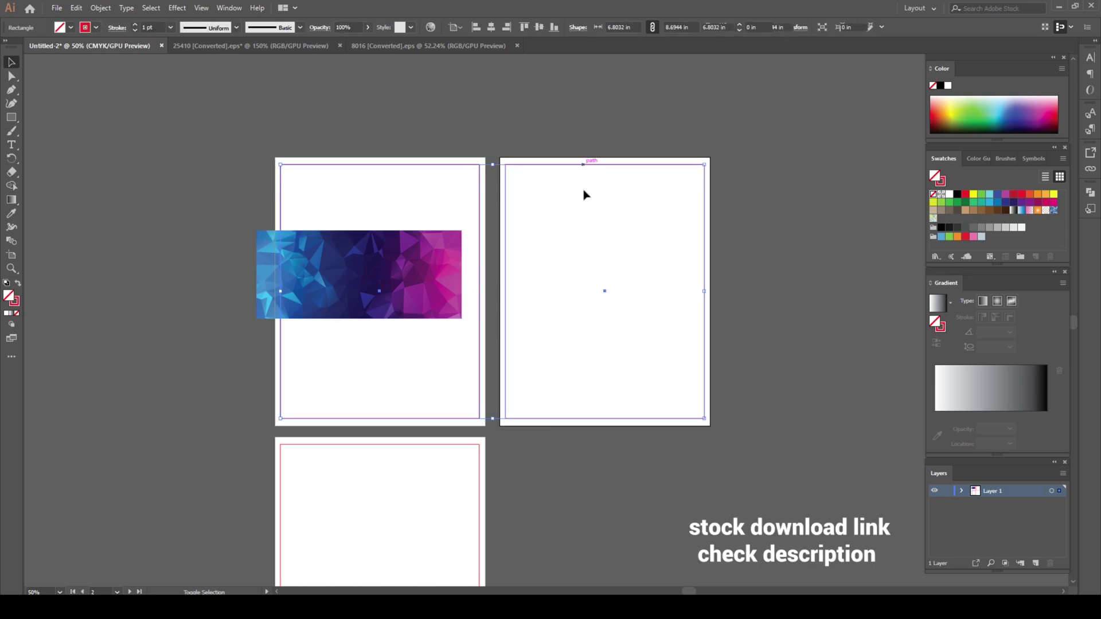
{"action": "left_click", "coordinate": [480, 481], "text": "shift"}
{"action": "right_click", "coordinate": [511, 472]}
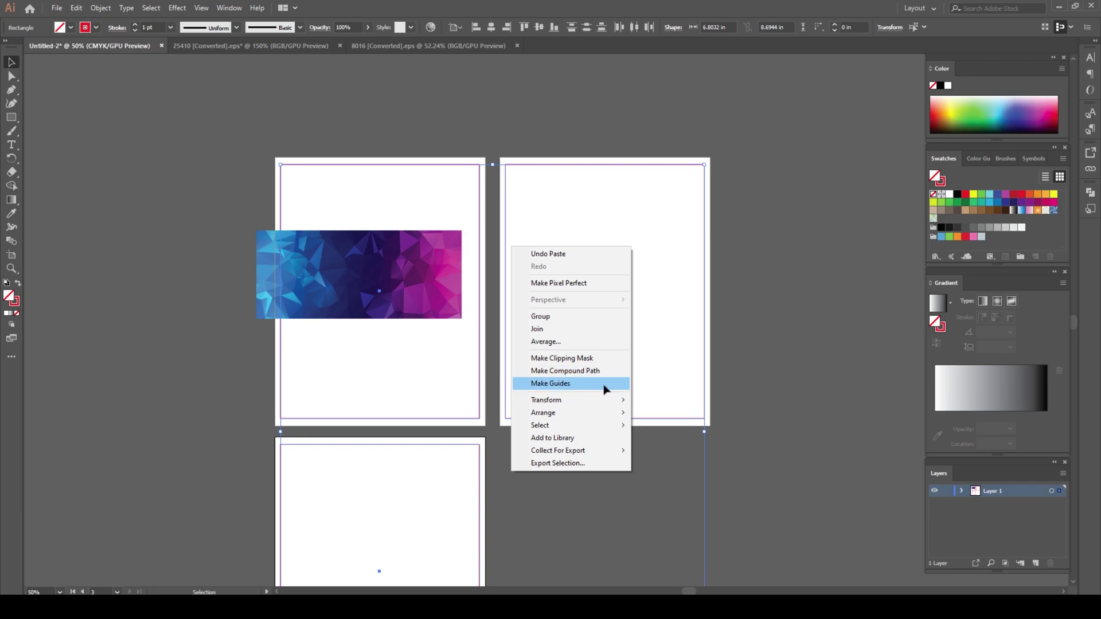
{"action": "left_click", "coordinate": [604, 385]}
{"action": "left_click", "coordinate": [542, 454]}
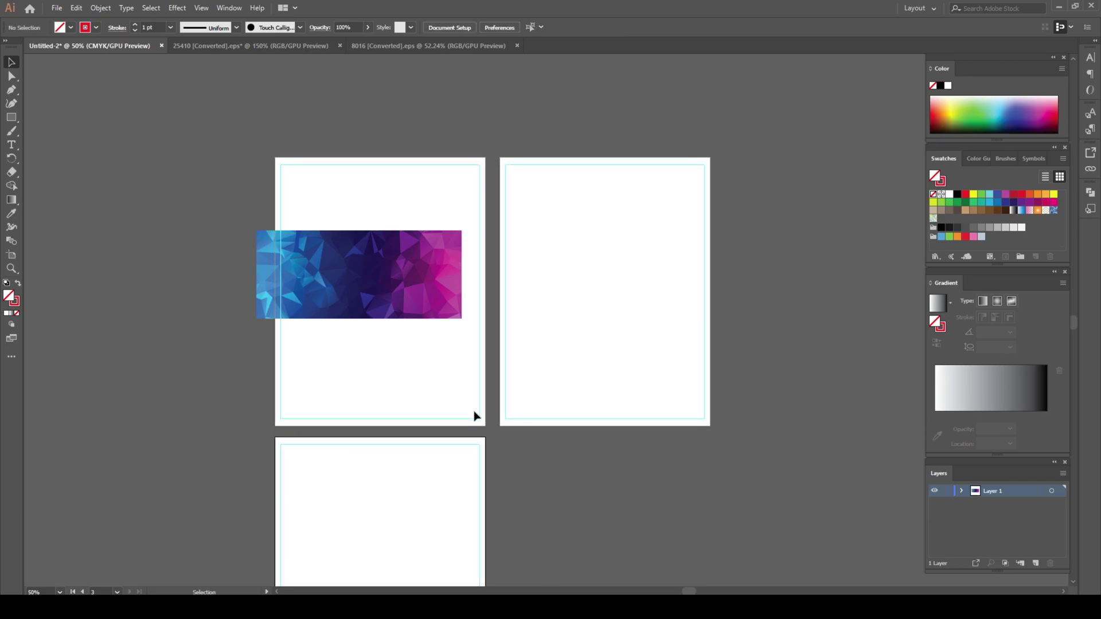
Select the margin guides on all three artboards and lock them
{"action": "left_click", "coordinate": [479, 418]}
{"action": "left_click", "coordinate": [544, 418], "text": "shift"}
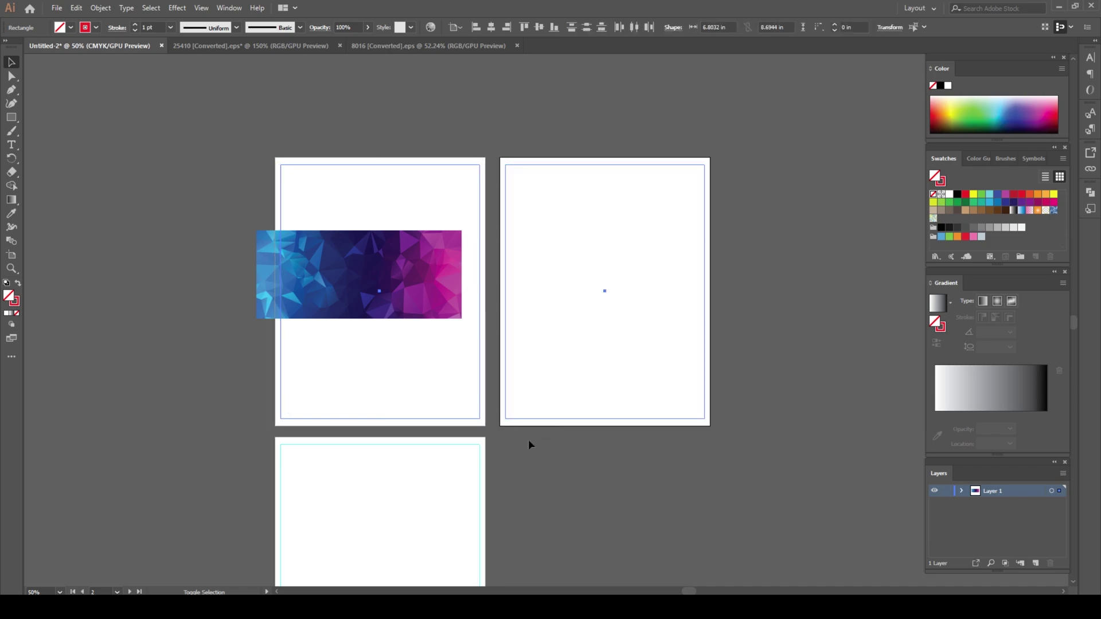
{"action": "left_click", "coordinate": [455, 445], "text": "shift"}
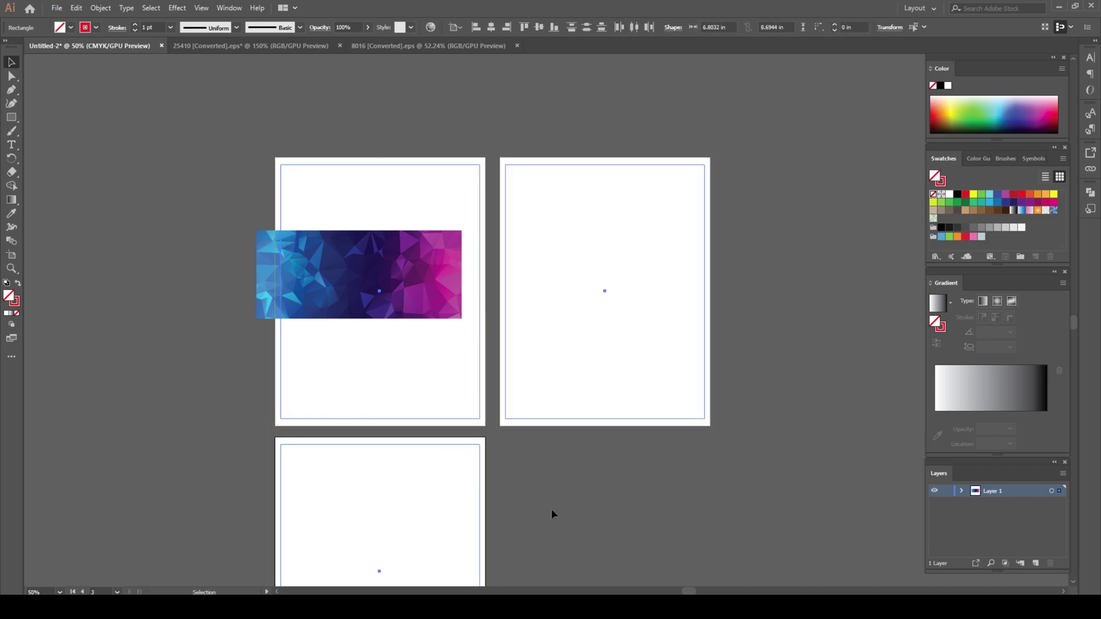
{"action": "key", "text": "alt+at"}
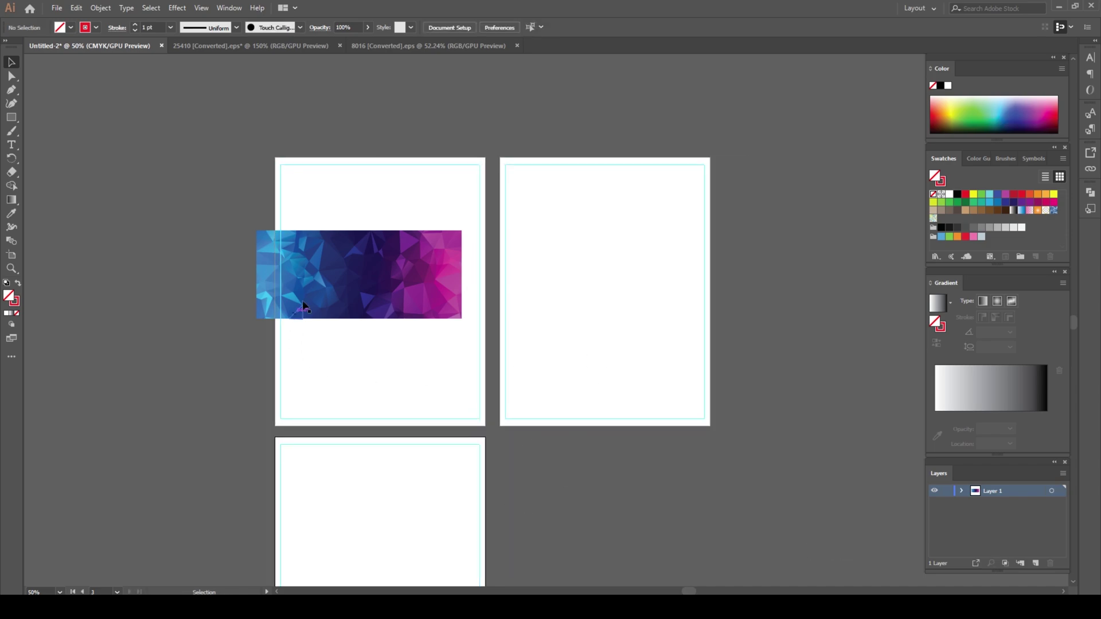
Center the polygon artwork horizontally and vertically on the first artboard
{"action": "left_click_drag", "start_coordinate": [235, 184], "coordinate": [369, 370]}
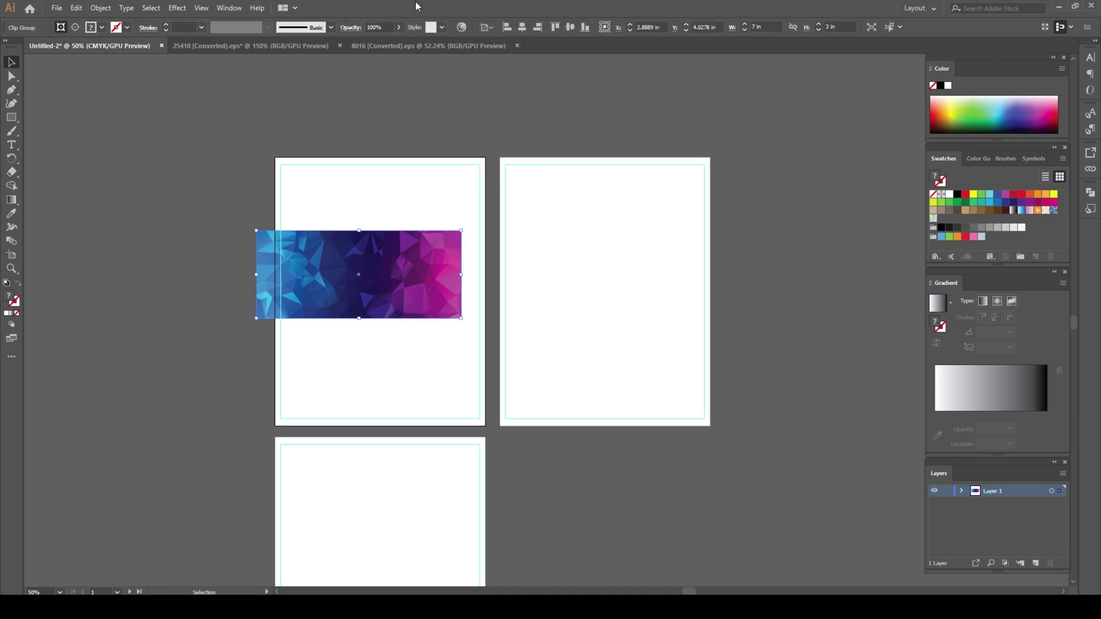
{"action": "left_click", "coordinate": [523, 28]}
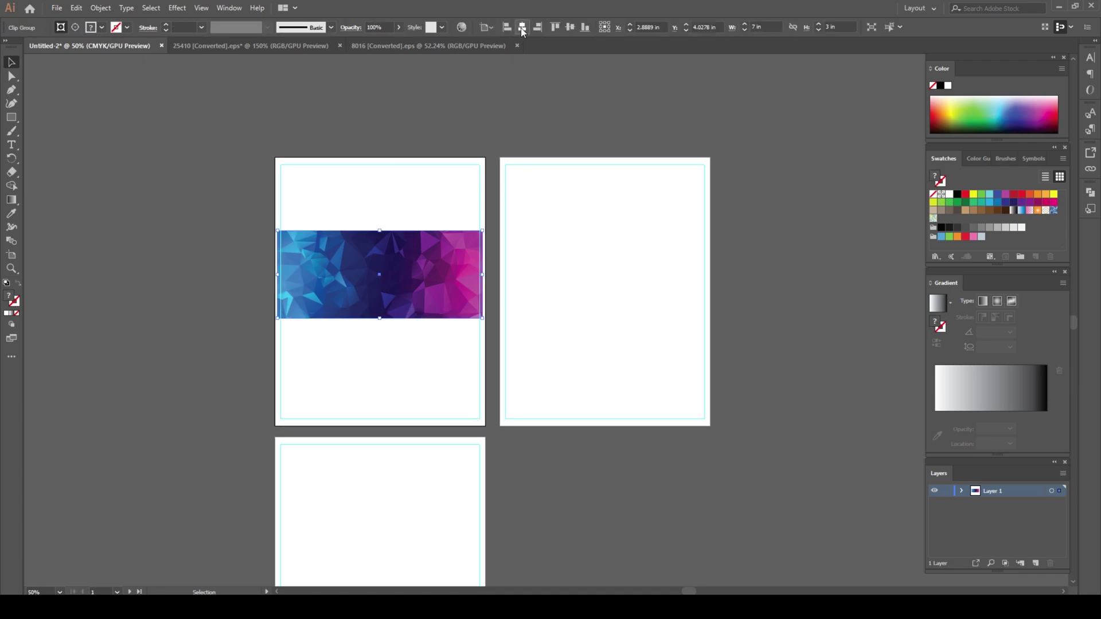
{"action": "left_click", "coordinate": [571, 27]}
Rotate the polygon artwork 90° clockwise and scale it proportionally to about 7.59 × 17.72 in, covering the first artboard's width
{"action": "left_click_drag", "start_coordinate": [488, 339], "coordinate": [334, 349]}
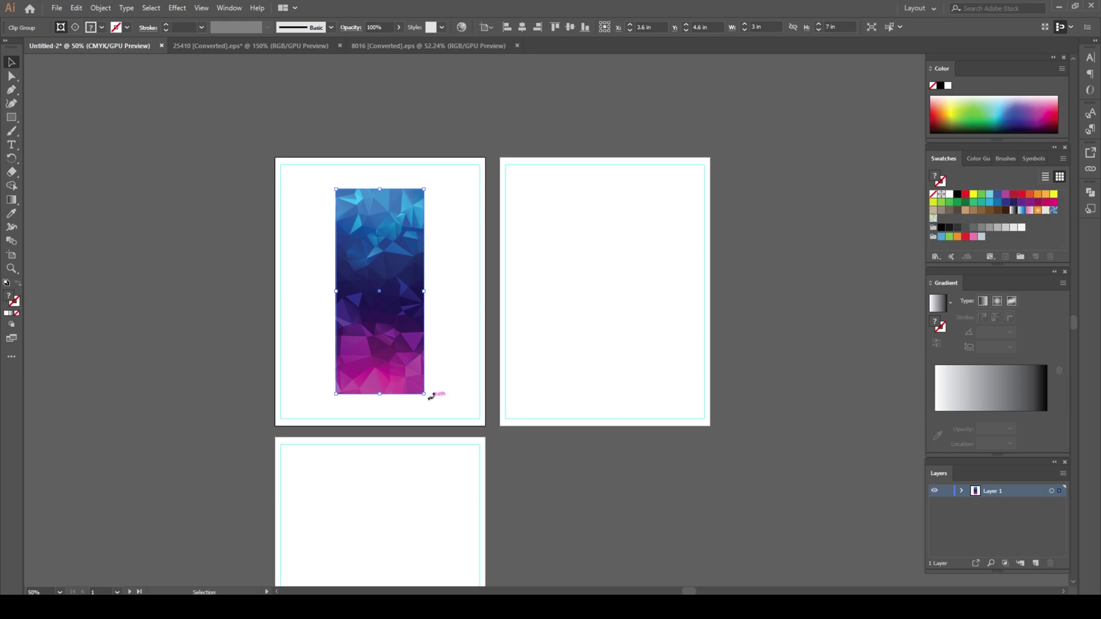
{"action": "left_click_drag", "start_coordinate": [427, 396], "coordinate": [671, 550]}
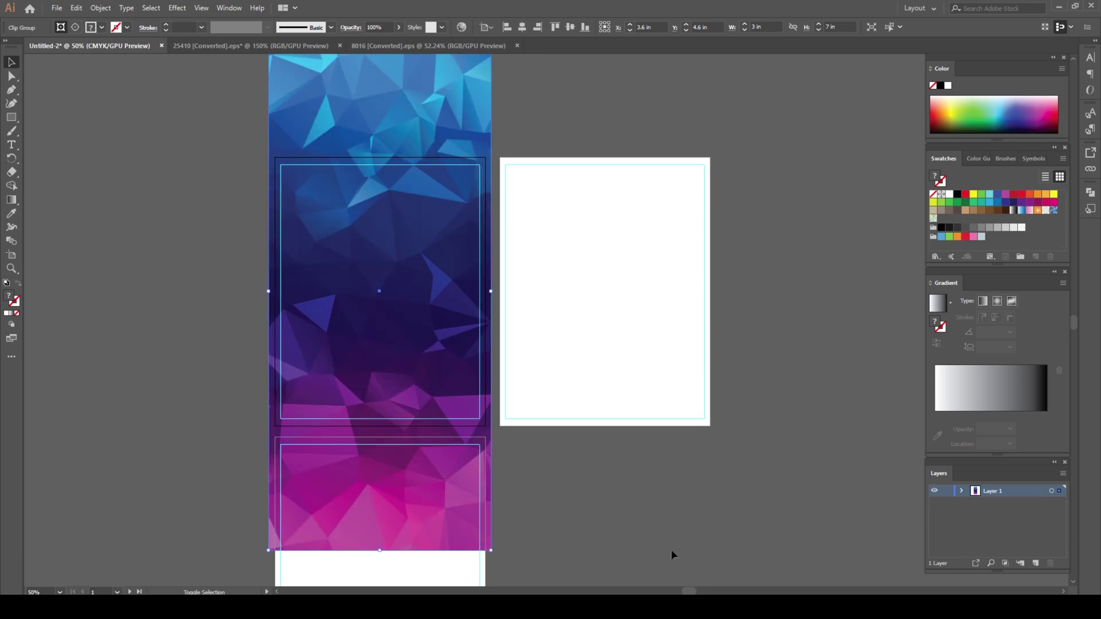
{"action": "left_click", "coordinate": [654, 508]}
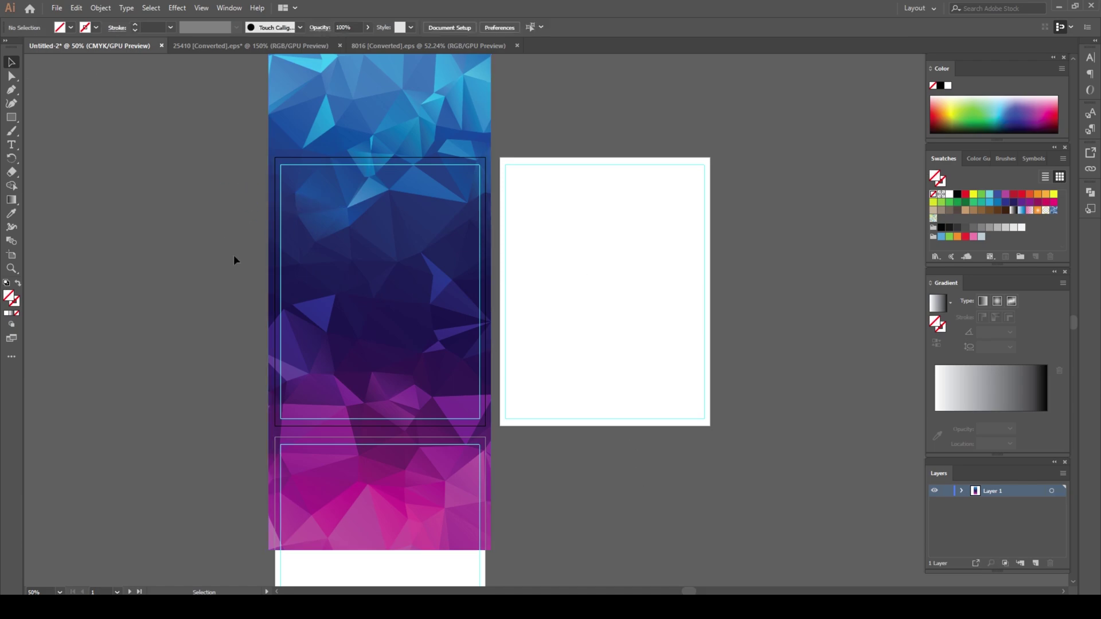
Draw a rectangle of 7.1944 × 9.1944 in without fill or stroke over the polygon artwork, matching the first artboard's edges
{"action": "scroll", "coordinate": [216, 259], "scroll_direction": "up", "scroll_amount": 1}
{"action": "scroll", "coordinate": [346, 235], "scroll_direction": "up", "scroll_amount": 1}
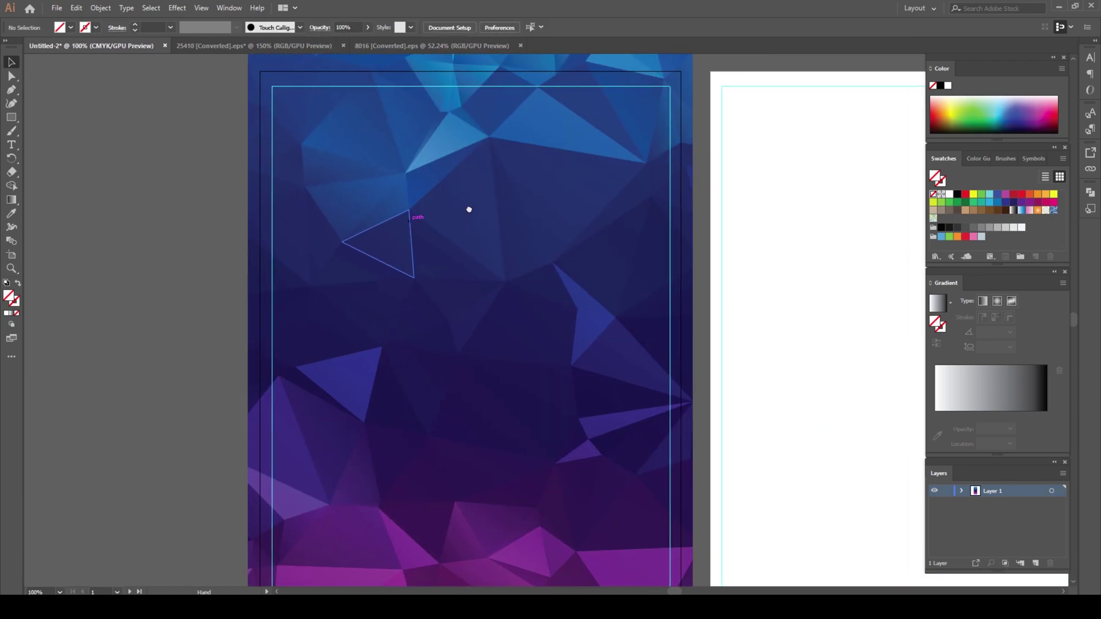
{"action": "scroll", "coordinate": [467, 211], "scroll_direction": "down", "scroll_amount": 1}
{"action": "left_click_drag", "start_coordinate": [482, 197], "coordinate": [462, 191]}
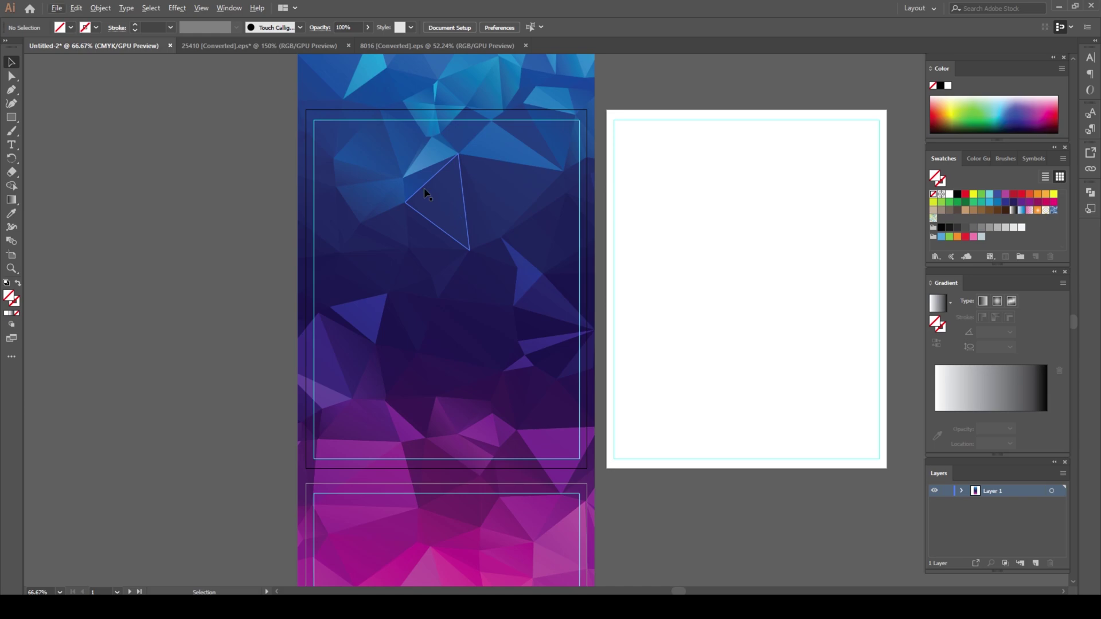
{"action": "double_click", "coordinate": [13, 304]}
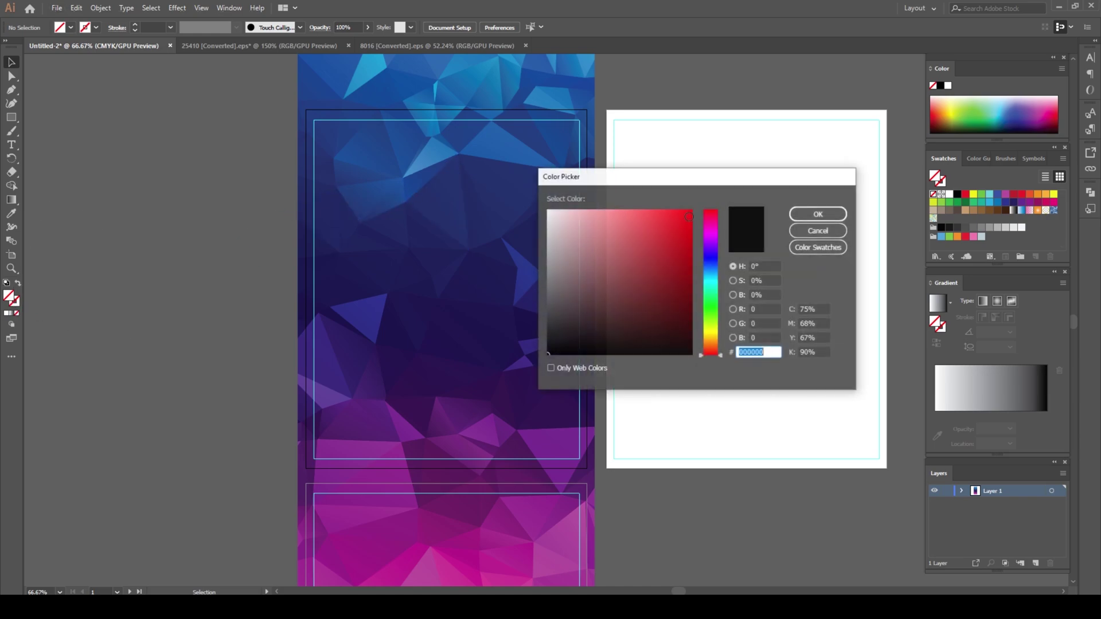
{"action": "left_click", "coordinate": [794, 230]}
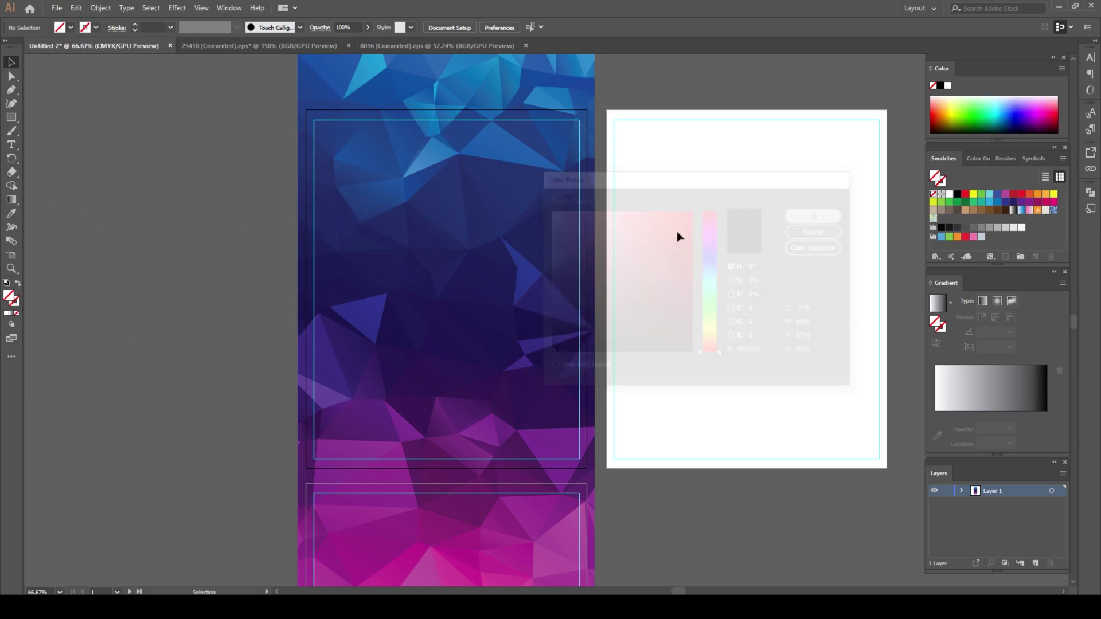
{"action": "left_click", "coordinate": [10, 120]}
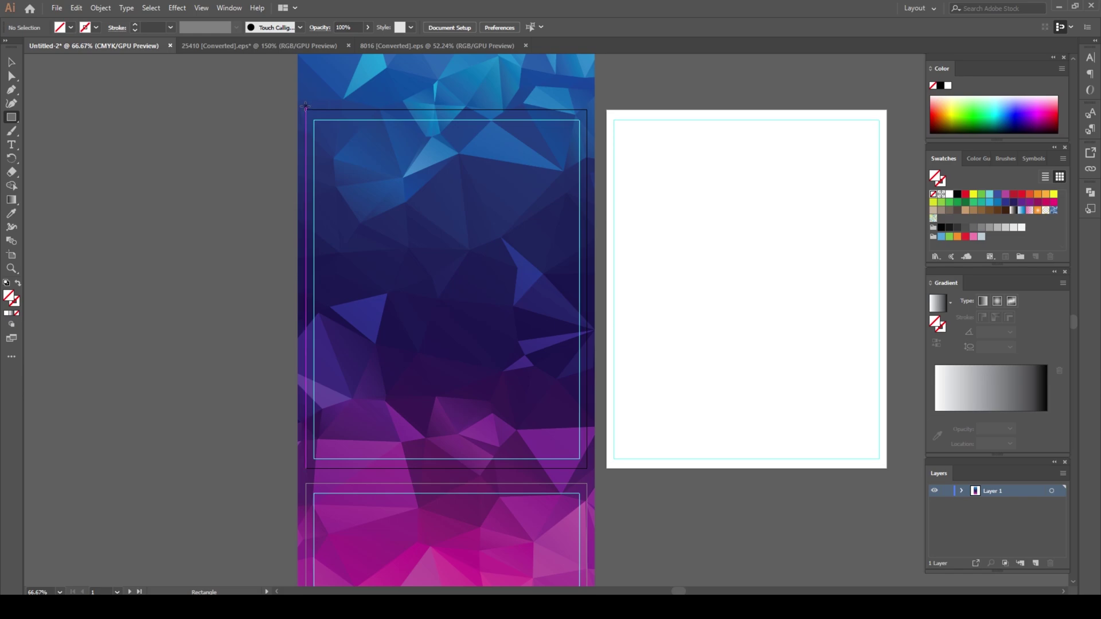
{"action": "scroll", "coordinate": [305, 108], "scroll_direction": "up", "scroll_amount": 2}
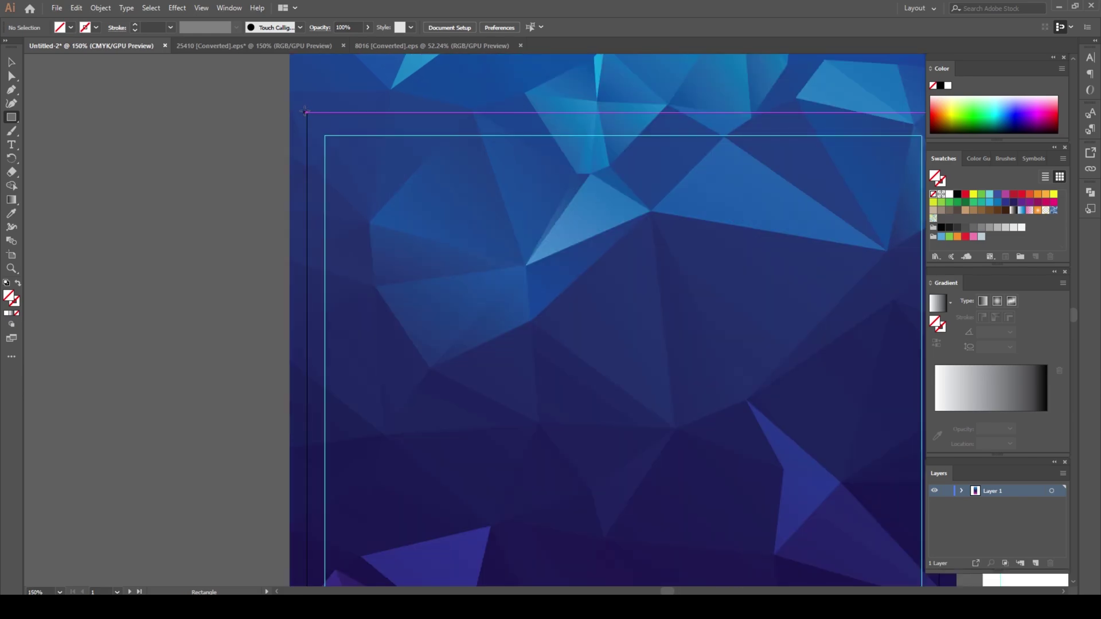
{"action": "scroll", "coordinate": [307, 113], "scroll_direction": "down", "scroll_amount": 1}
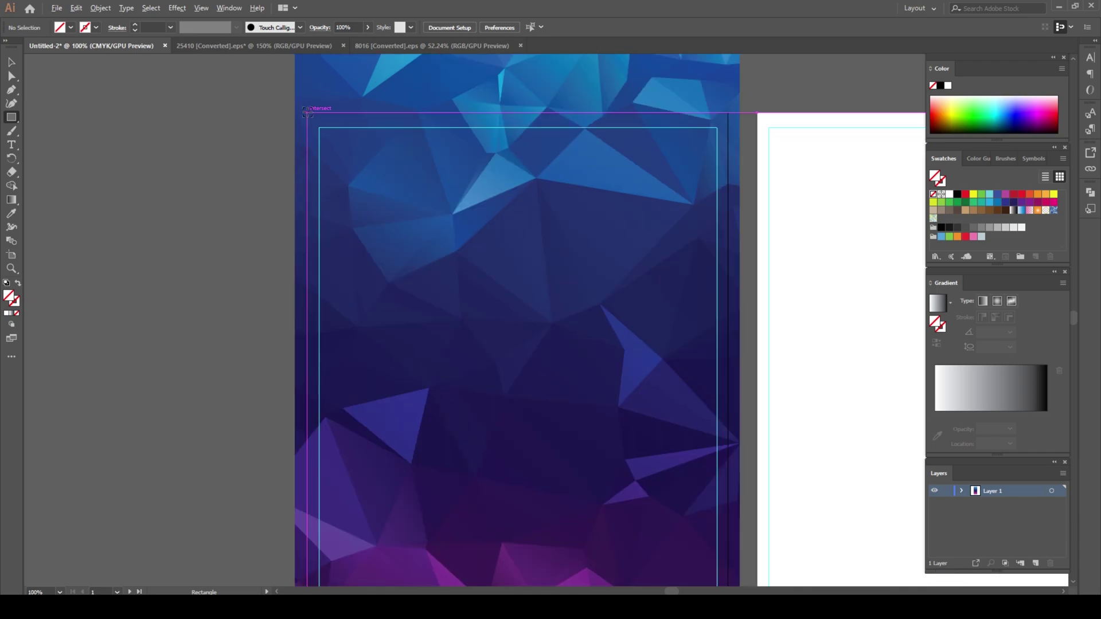
{"action": "left_click_drag", "start_coordinate": [307, 113], "coordinate": [728, 485]}
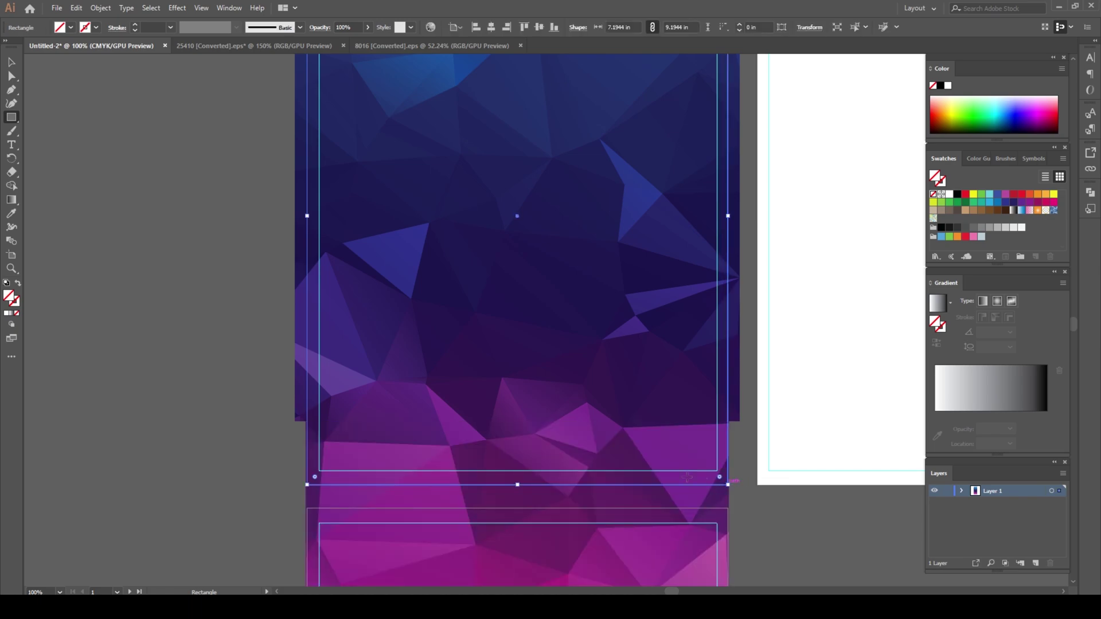
{"action": "scroll", "coordinate": [570, 389], "scroll_direction": "down", "scroll_amount": 2}
{"action": "left_click_drag", "start_coordinate": [568, 361], "coordinate": [536, 413]}
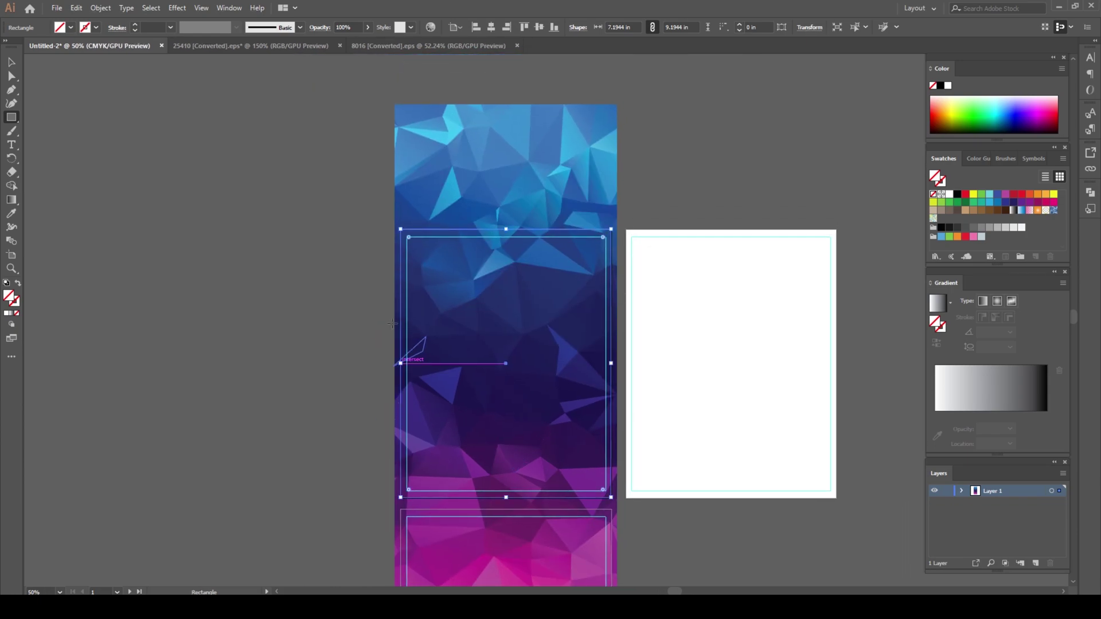
Send the polygon artwork to the back, behind the rectangle on the first artboard
{"action": "left_click", "coordinate": [11, 61]}
{"action": "left_click", "coordinate": [264, 206]}
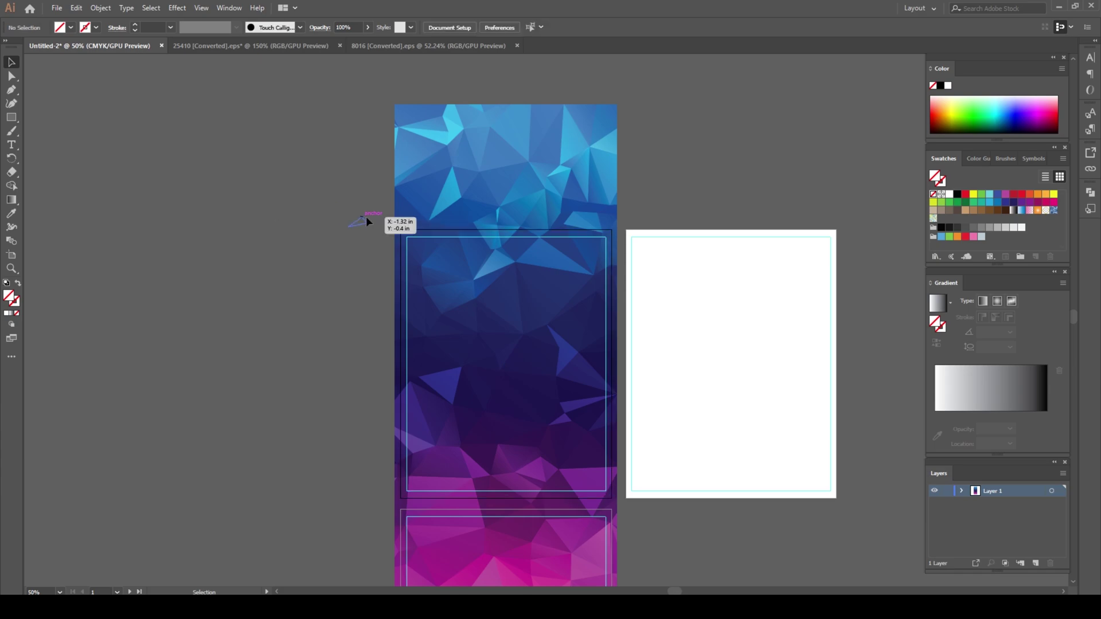
{"action": "left_click", "coordinate": [457, 299]}
{"action": "left_click", "coordinate": [307, 317]}
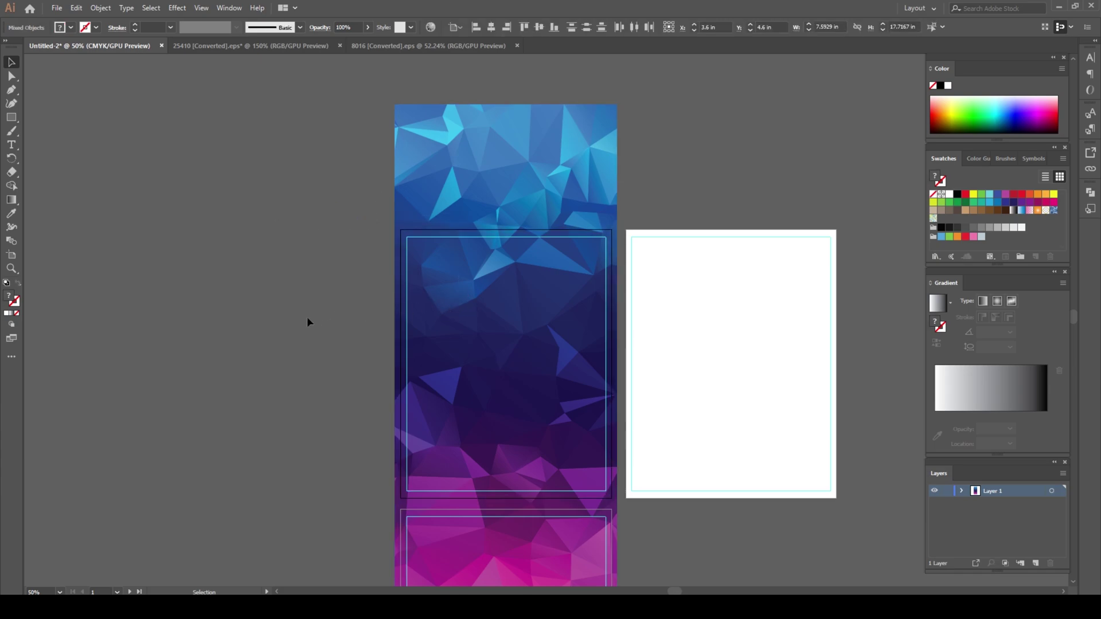
{"action": "left_click", "coordinate": [471, 180]}
{"action": "right_click", "coordinate": [272, 262]}
{"action": "mouse_move", "coordinate": [318, 384]}
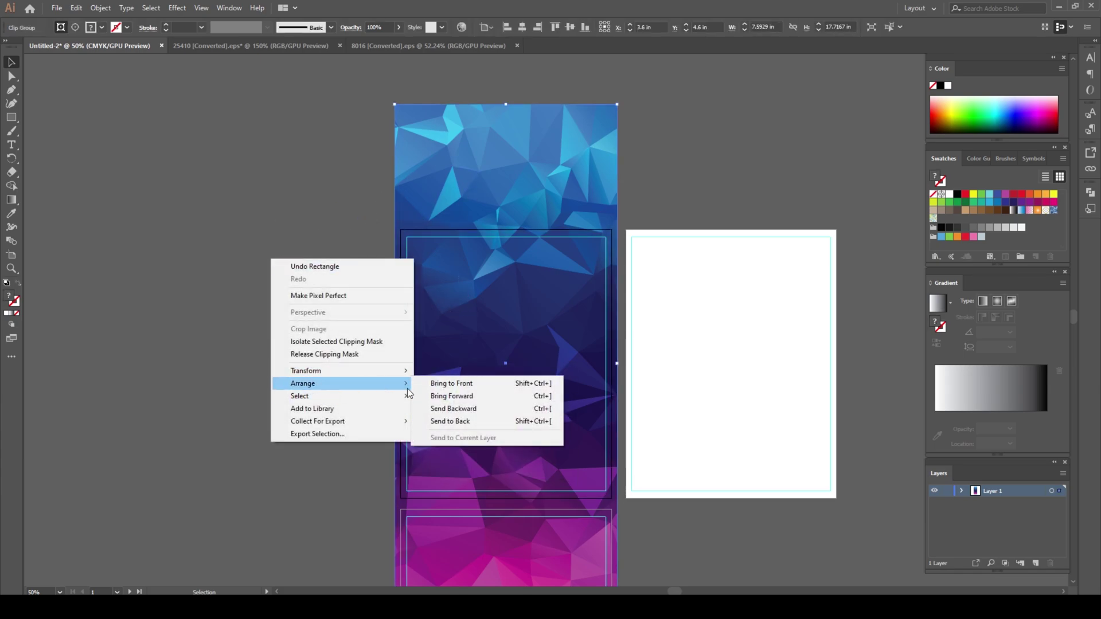
{"action": "left_click", "coordinate": [448, 423]}
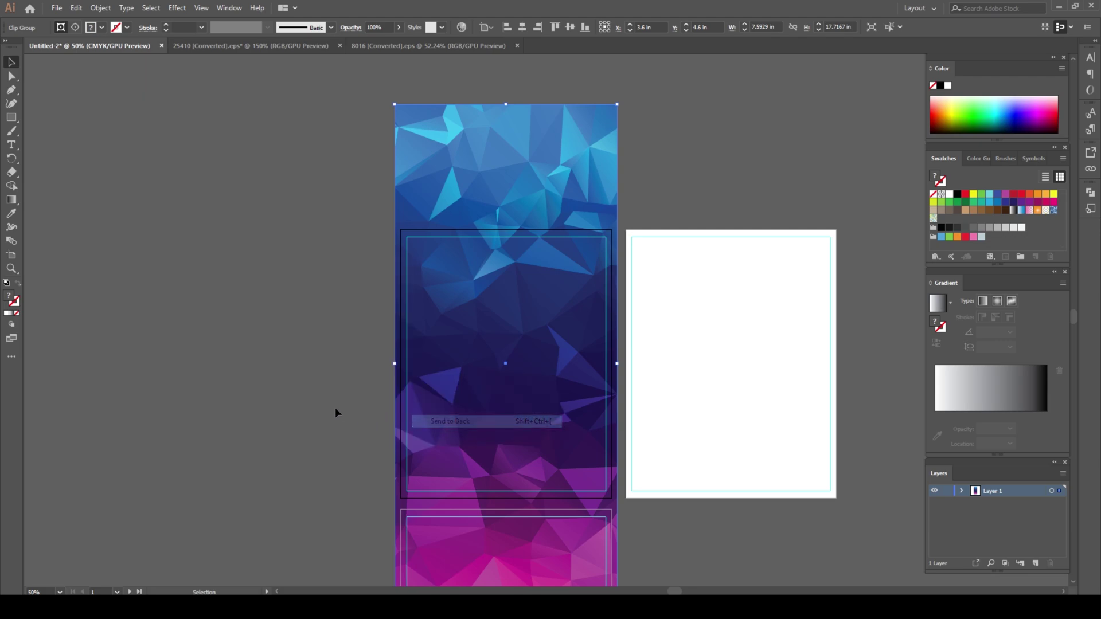
{"action": "left_click", "coordinate": [326, 345]}
Fill the artboard-sized rectangle over the polygon artwork with solid black
{"action": "left_click", "coordinate": [448, 231]}
{"action": "double_click", "coordinate": [10, 298]}
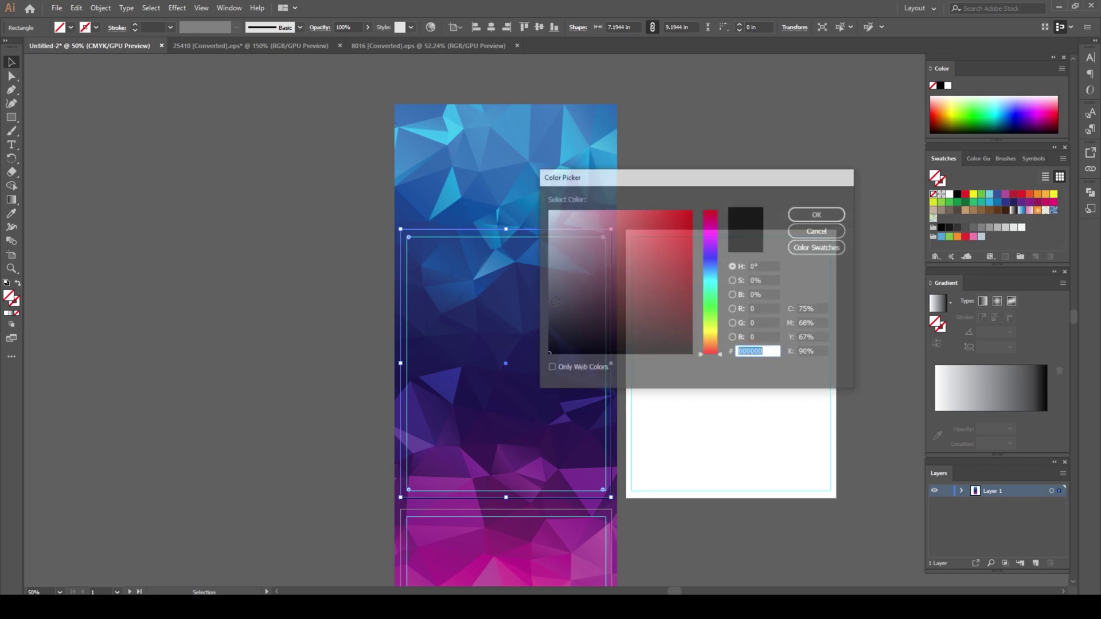
{"action": "left_click", "coordinate": [819, 214]}
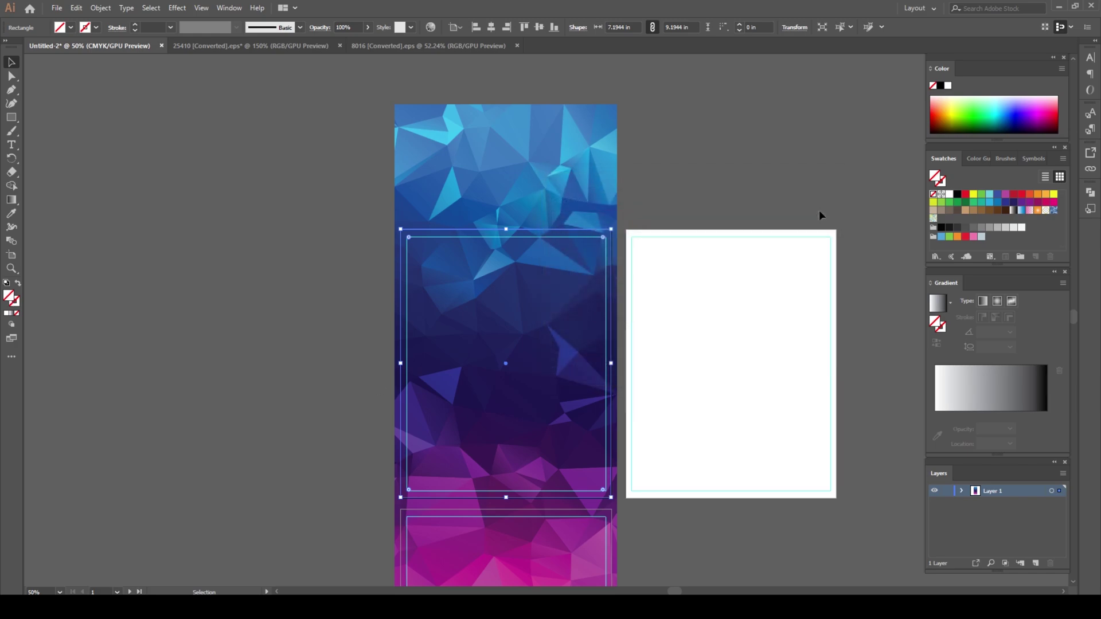
{"action": "left_click", "coordinate": [69, 27]}
{"action": "left_click", "coordinate": [33, 48]}
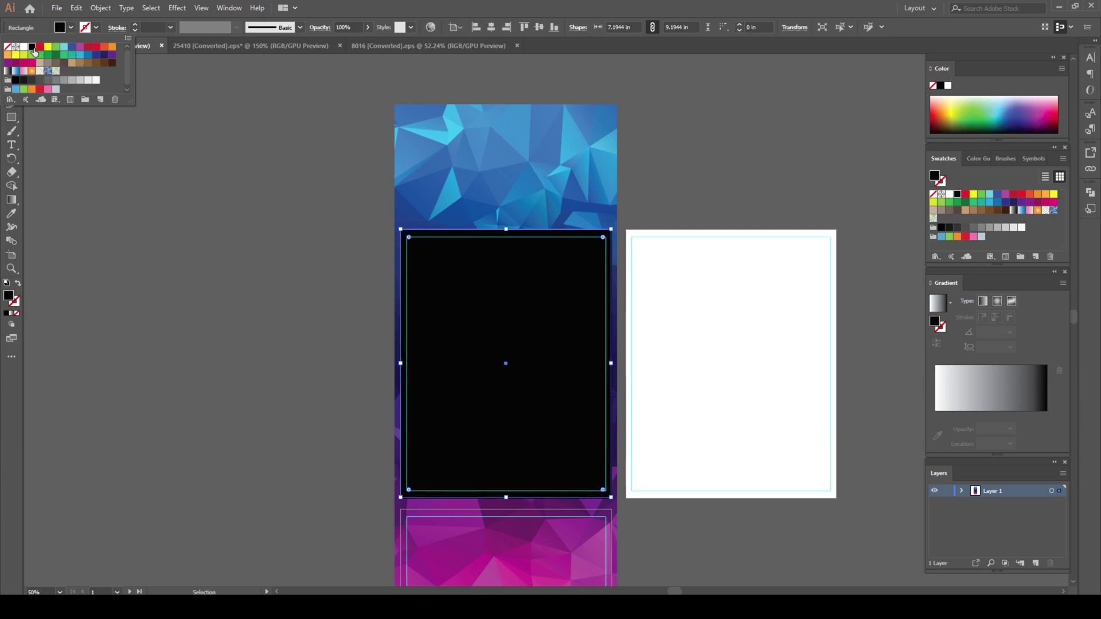
{"action": "left_click", "coordinate": [434, 3]}
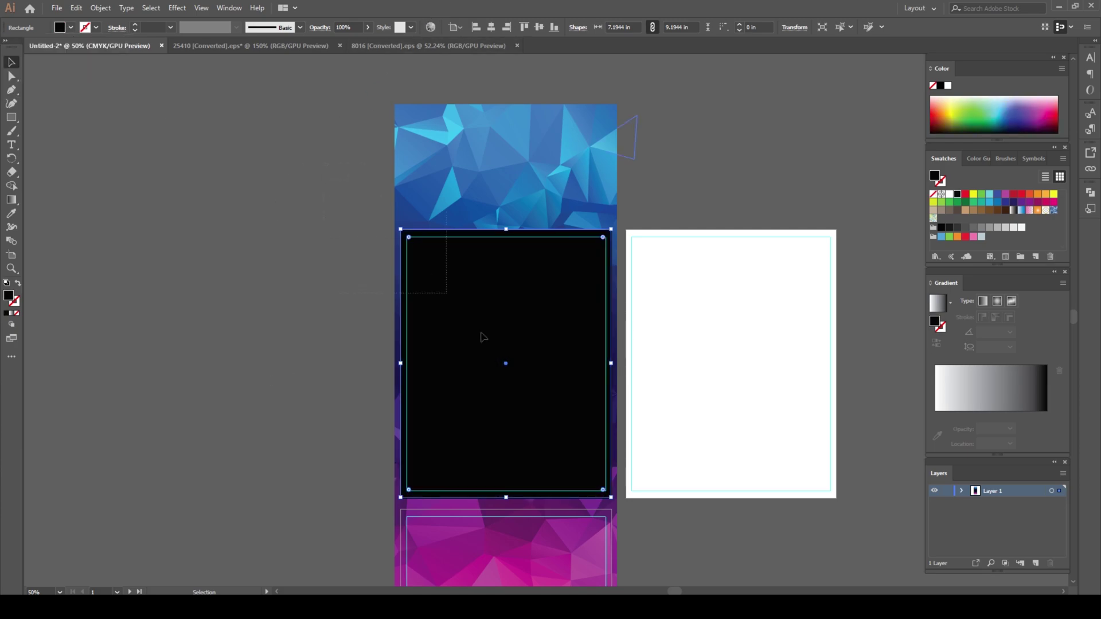
Clip the polygon artwork to the black rectangle with a clipping mask so it fits the first artboard
{"action": "left_click", "coordinate": [396, 310], "text": "shift"}
{"action": "right_click", "coordinate": [130, 233]}
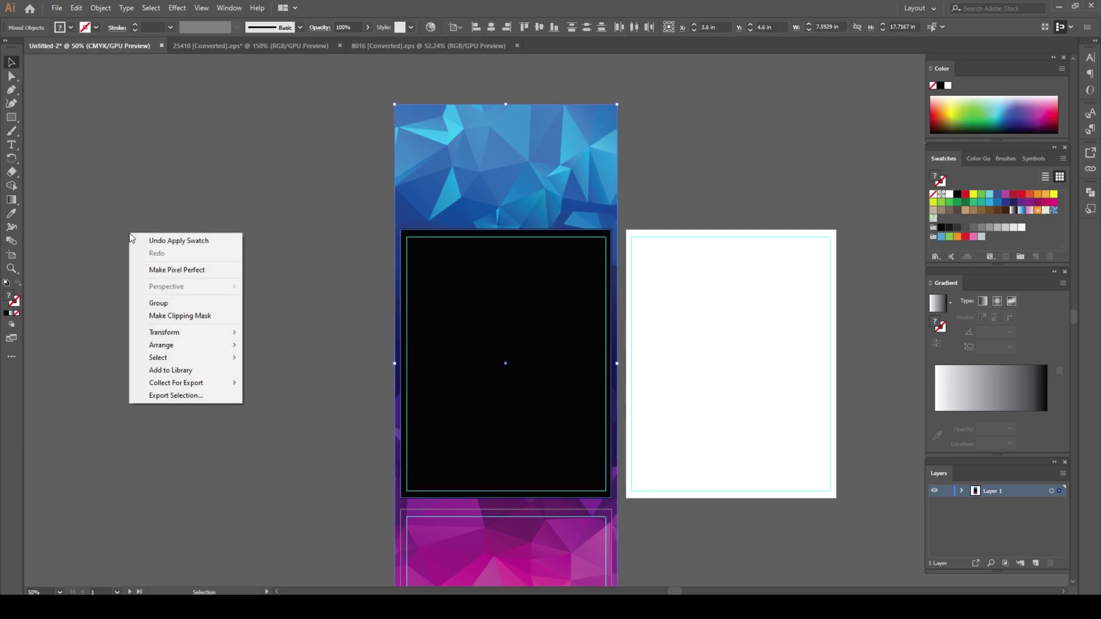
{"action": "left_click", "coordinate": [193, 314]}
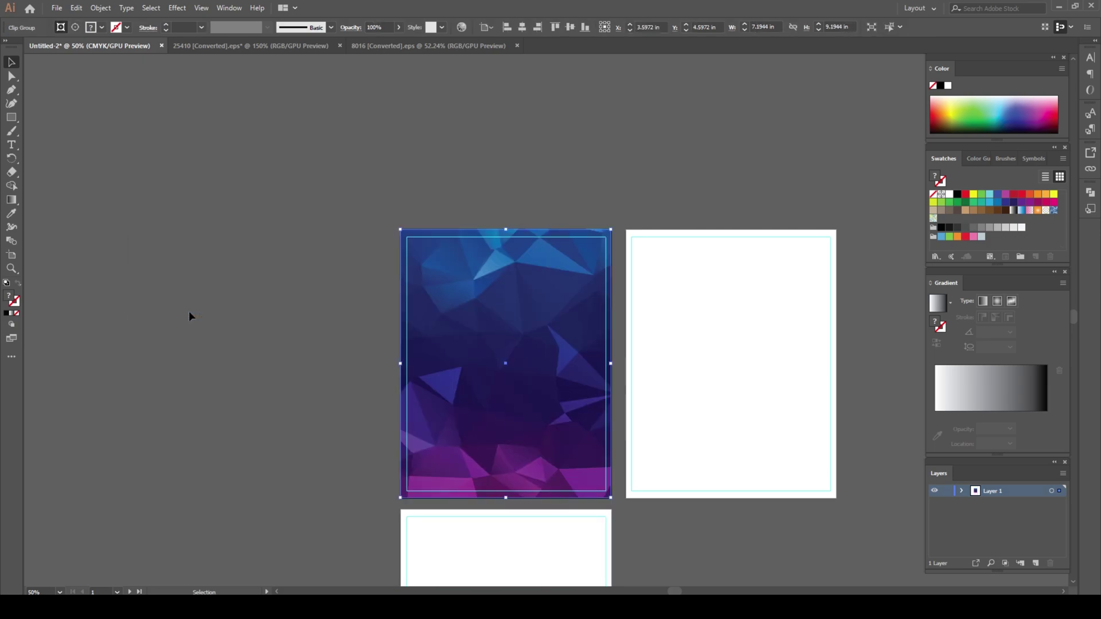
{"action": "left_click", "coordinate": [277, 329]}
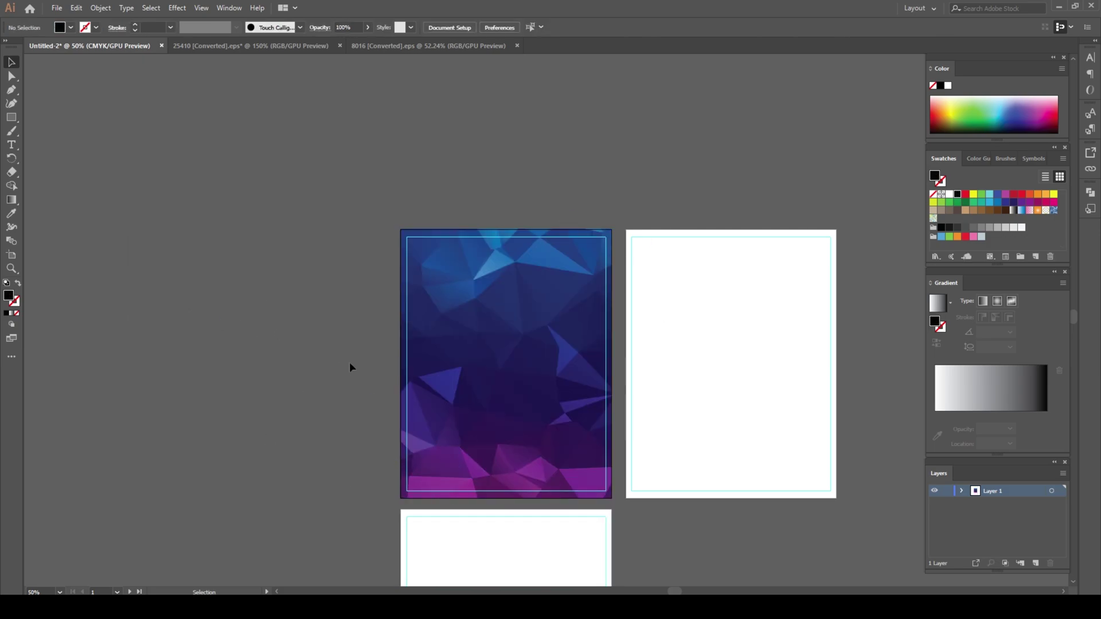
Duplicate the clipped polygon background onto the second artboard, aligned with its edges
{"action": "left_click_drag", "start_coordinate": [313, 397], "coordinate": [138, 348]}
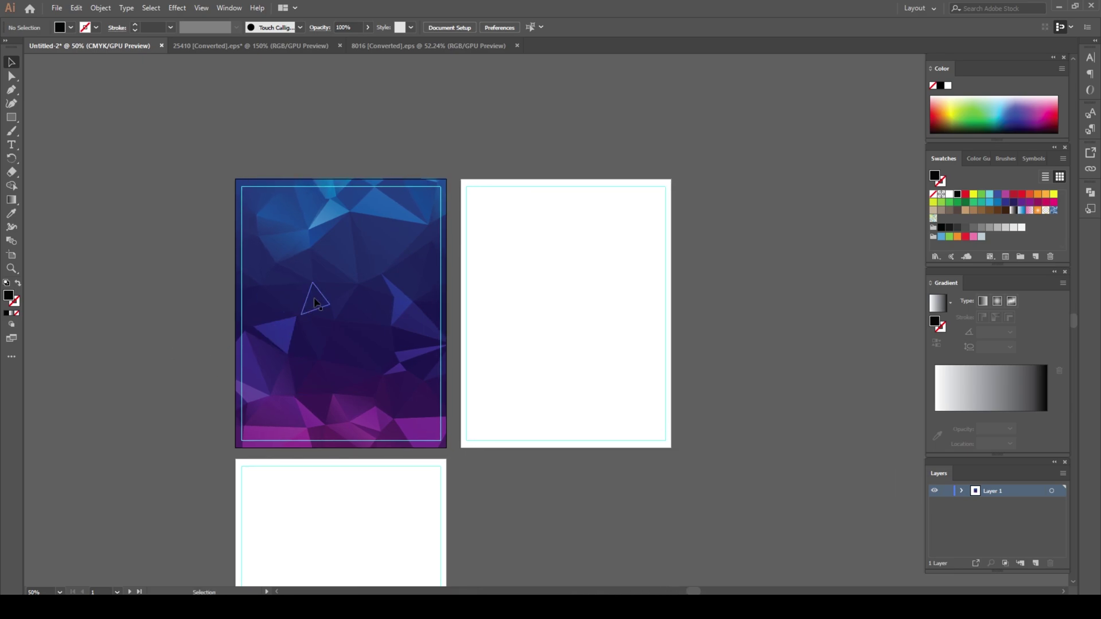
{"action": "left_click_drag", "start_coordinate": [315, 302], "coordinate": [541, 311]}
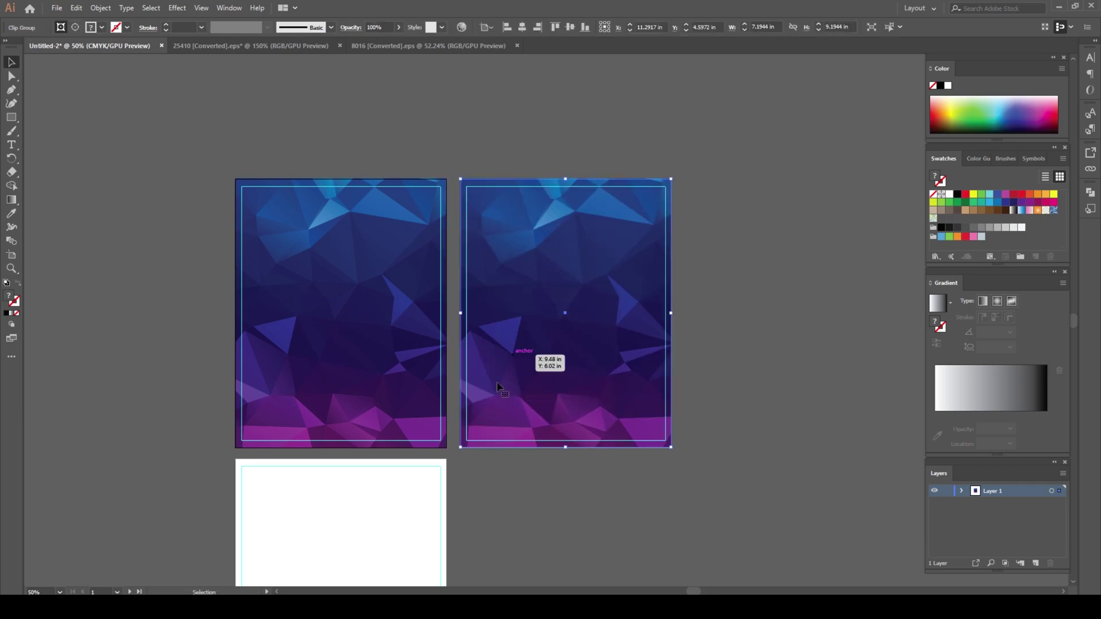
{"action": "left_click", "coordinate": [752, 391]}
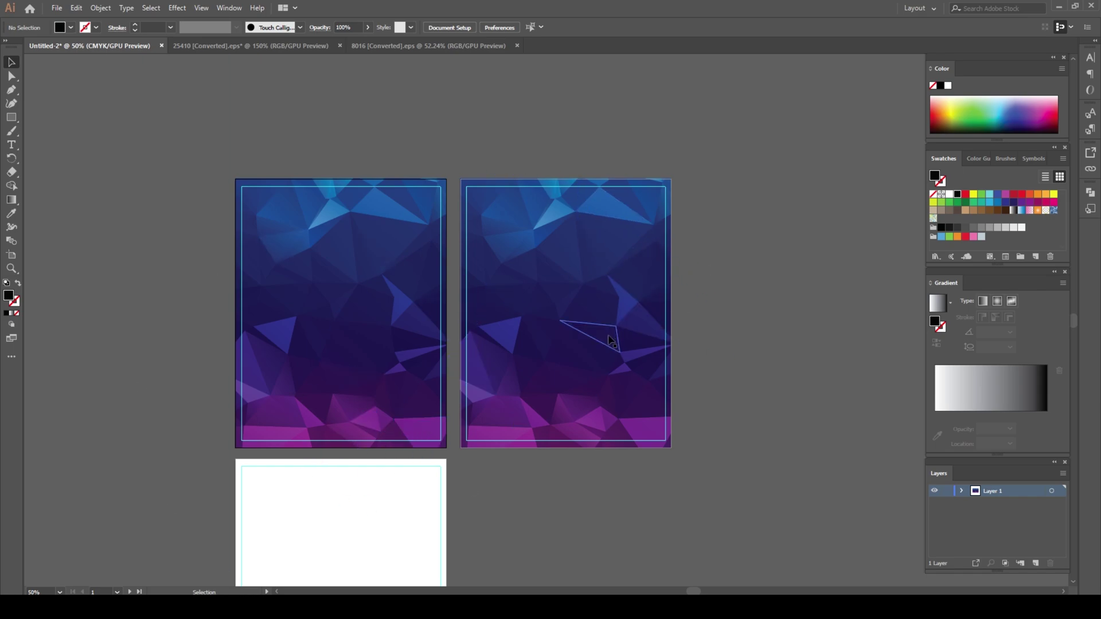
Add a text line reading "YOUR COMPANY" in Roboto Black on the empty canvas beside the first artboard
{"action": "left_click_drag", "start_coordinate": [111, 362], "coordinate": [276, 341]}
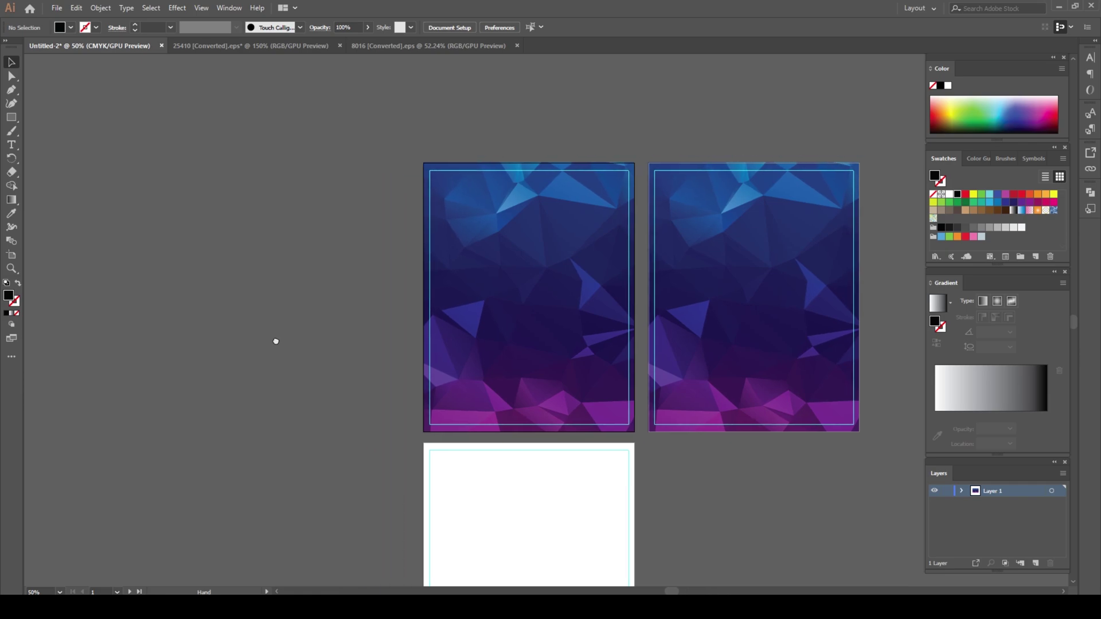
{"action": "left_click", "coordinate": [12, 144]}
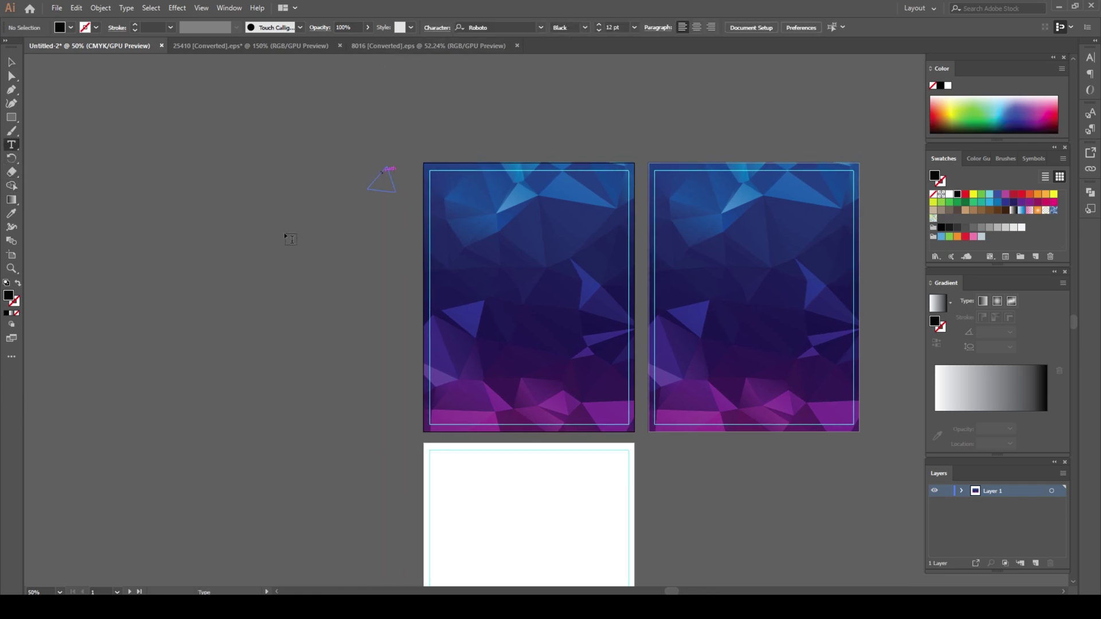
{"action": "left_click", "coordinate": [175, 314]}
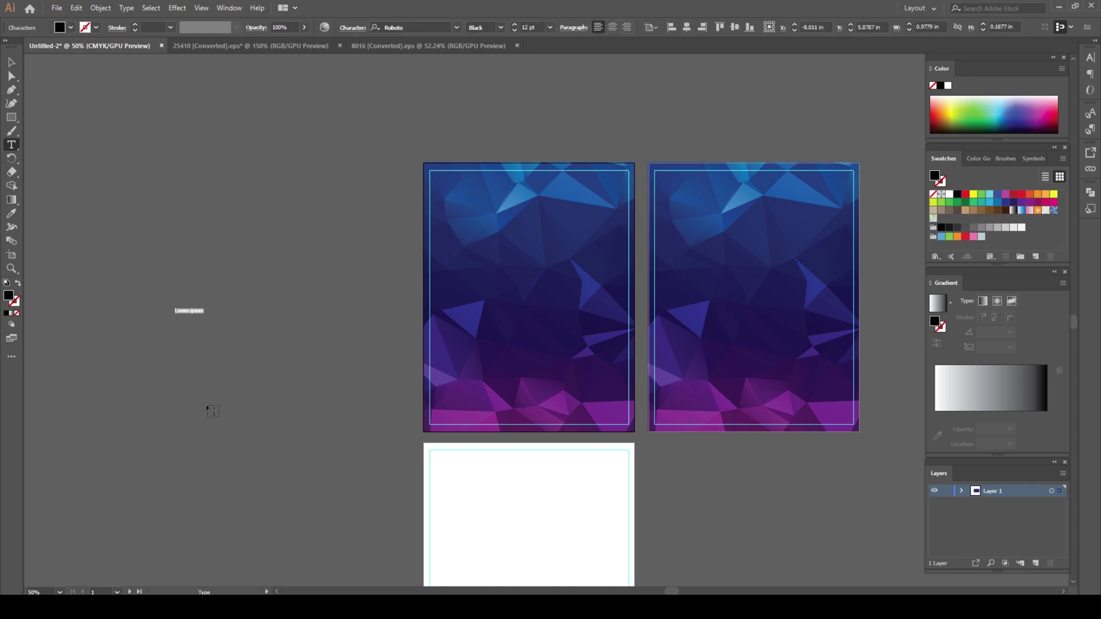
{"action": "type", "text": "YOU"}
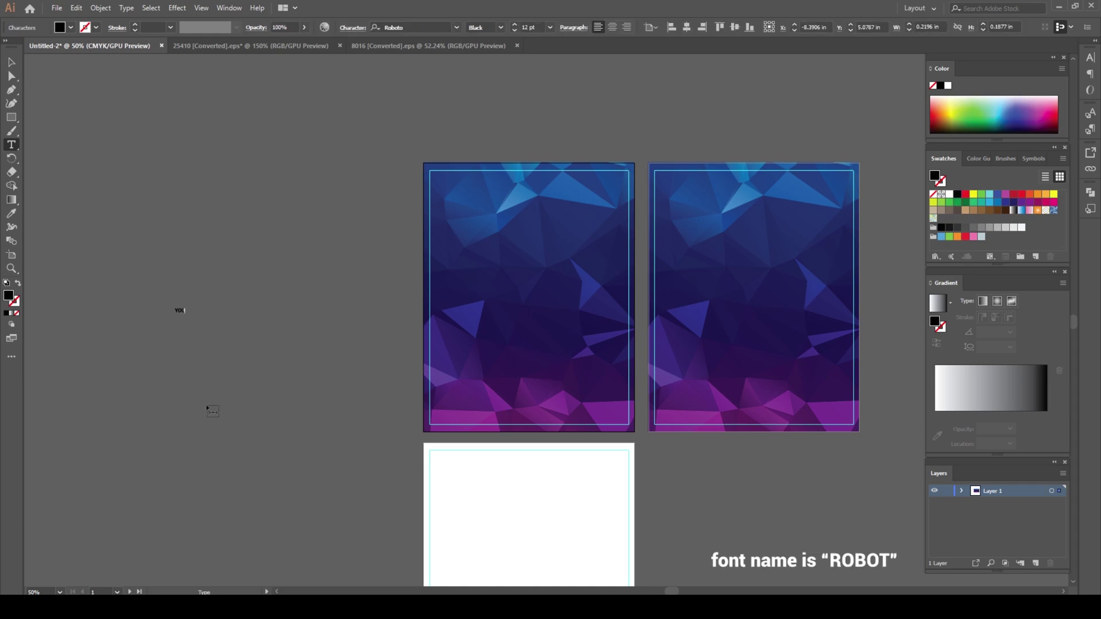
{"action": "type", "text": "R COMPANY NAME"}
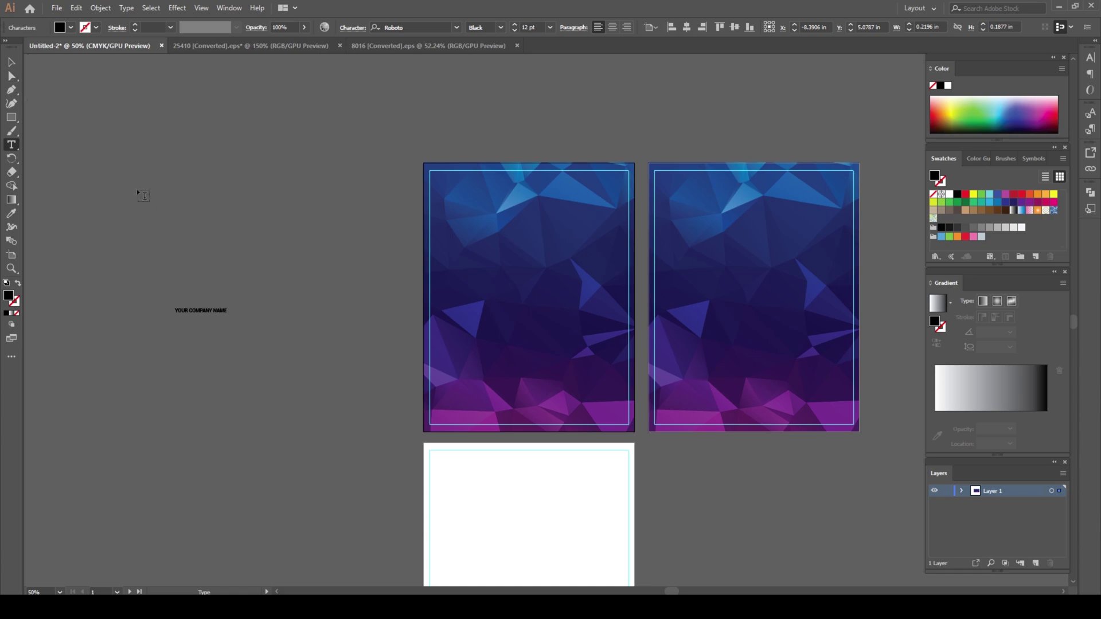
{"action": "key", "text": "BackSpace"}
{"action": "key", "text": "BackSpace"}
{"action": "left_click", "coordinate": [10, 62]}
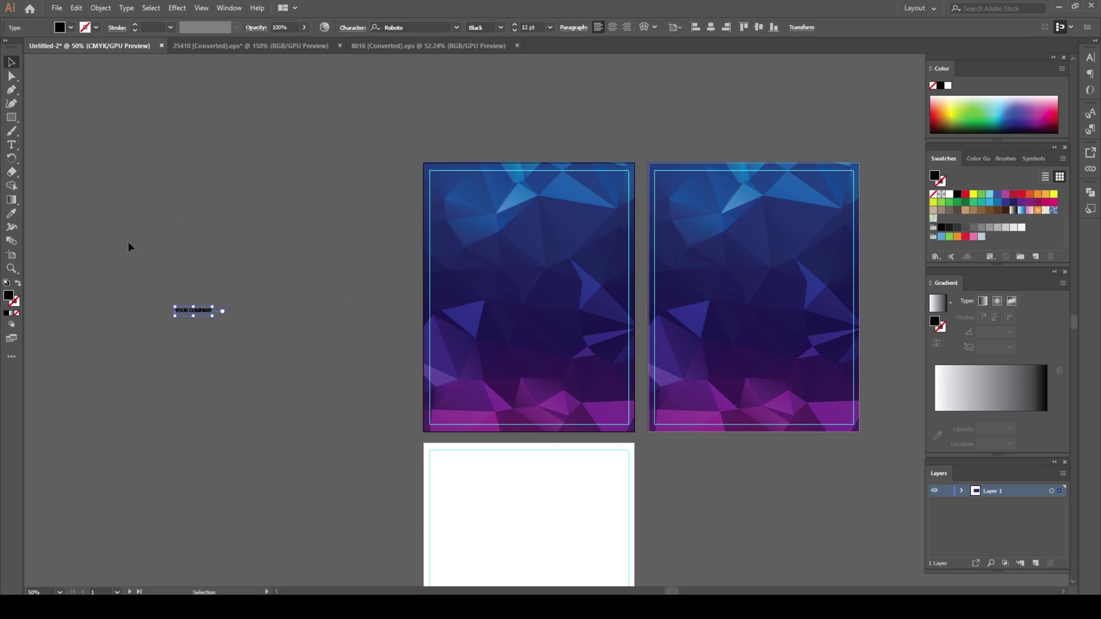
Enlarge the YOUR COMPANY text proportionally to about 64 pt and fill it with white
{"action": "left_click_drag", "start_coordinate": [214, 320], "coordinate": [293, 376]}
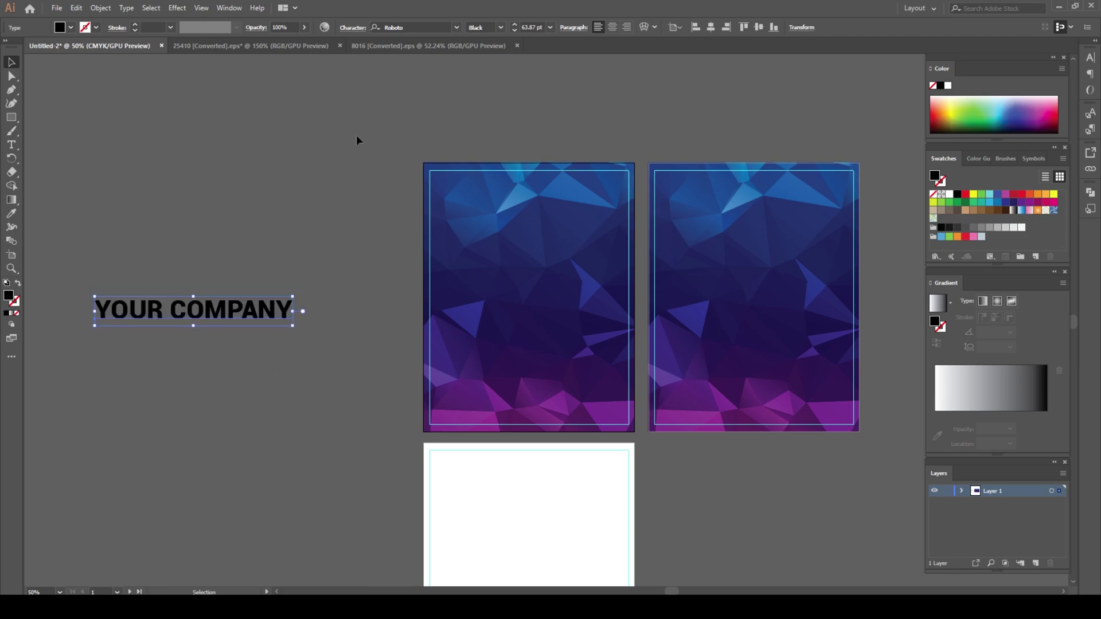
{"action": "left_click", "coordinate": [64, 29]}
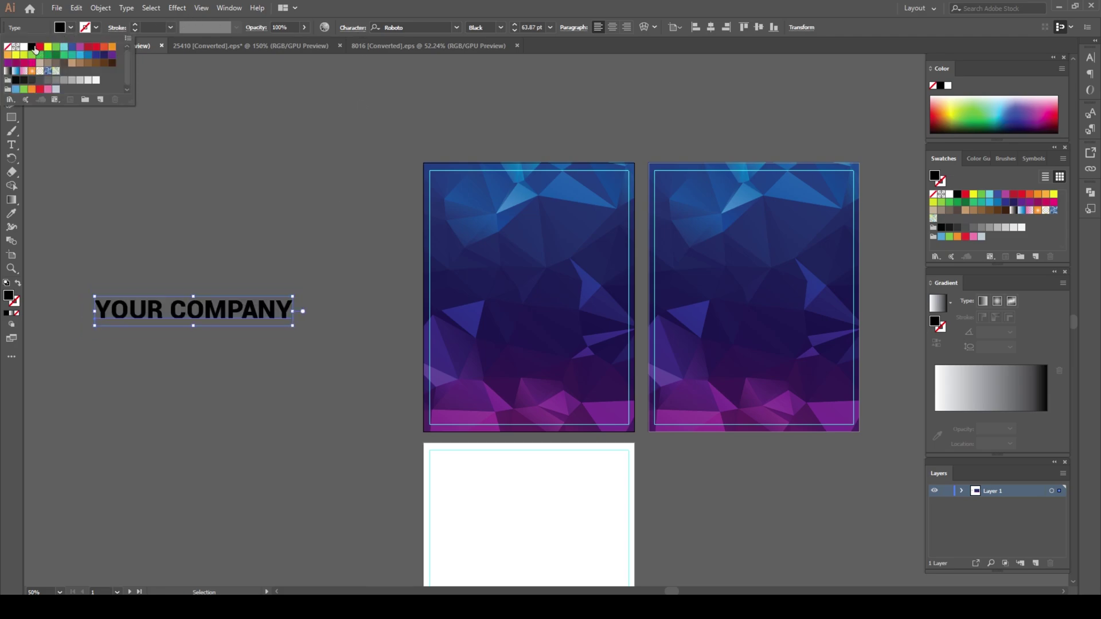
{"action": "left_click", "coordinate": [67, 31]}
{"action": "left_click", "coordinate": [25, 48]}
Move the YOUR COMPANY text onto the lower part of the first artboard and scale it down to fit inside the margin guides
{"action": "left_click_drag", "start_coordinate": [245, 317], "coordinate": [563, 387]}
{"action": "scroll", "coordinate": [539, 406], "scroll_direction": "up", "scroll_amount": 2}
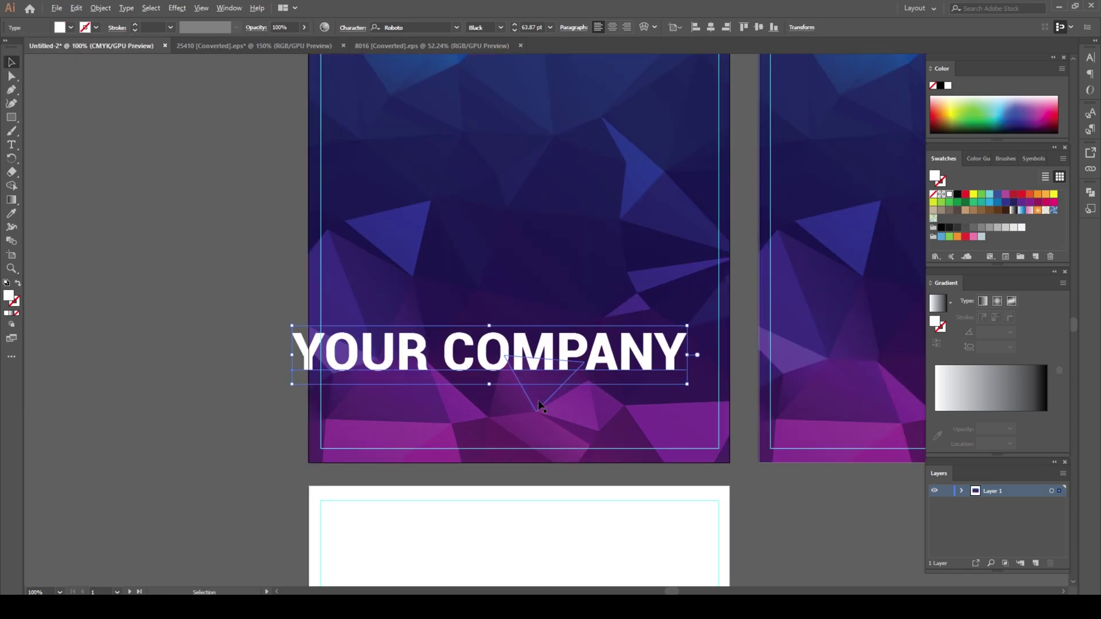
{"action": "left_click_drag", "start_coordinate": [687, 383], "coordinate": [621, 389]}
{"action": "left_click_drag", "start_coordinate": [490, 357], "coordinate": [471, 357]}
{"action": "left_click", "coordinate": [211, 381]}
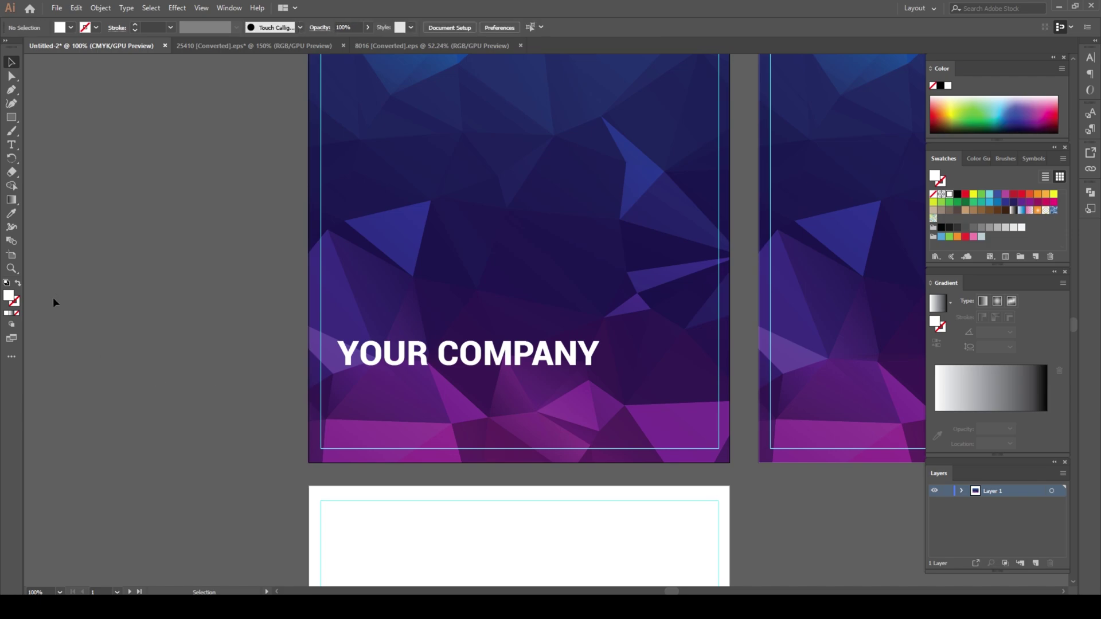
Add a separate text line reading "NAME" on the empty canvas beside the first artboard
{"action": "key", "text": "t"}
{"action": "left_click", "coordinate": [129, 340]}
{"action": "type", "text": "NAME"}
{"action": "key", "text": "BackSpace"}
{"action": "key", "text": "BackSpace"}
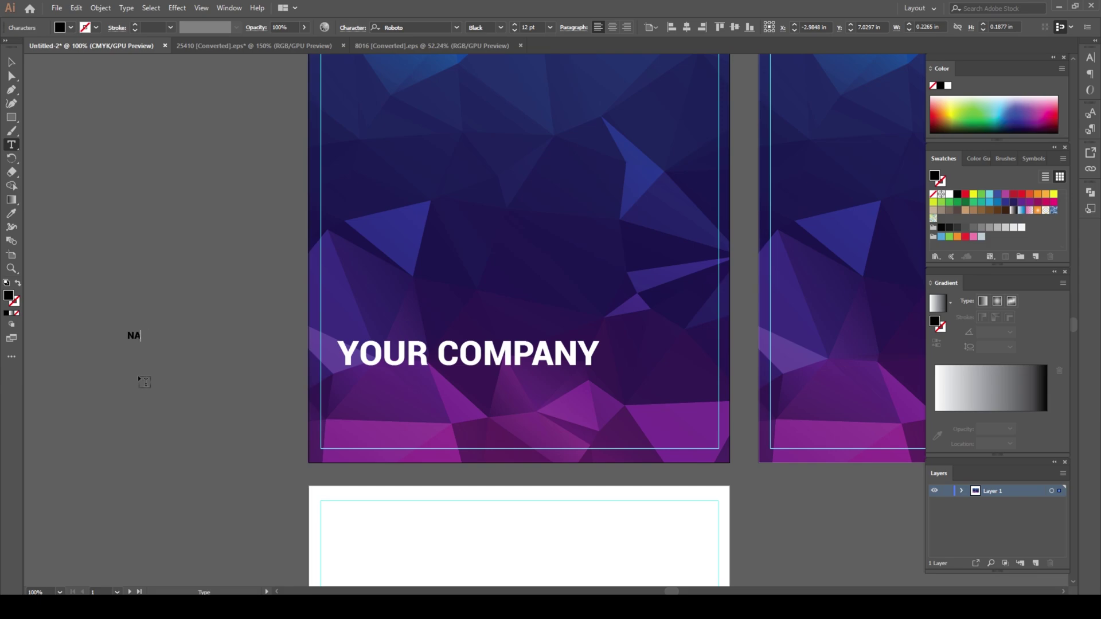
{"action": "type", "text": "ME"}
{"action": "key", "text": "Escape"}
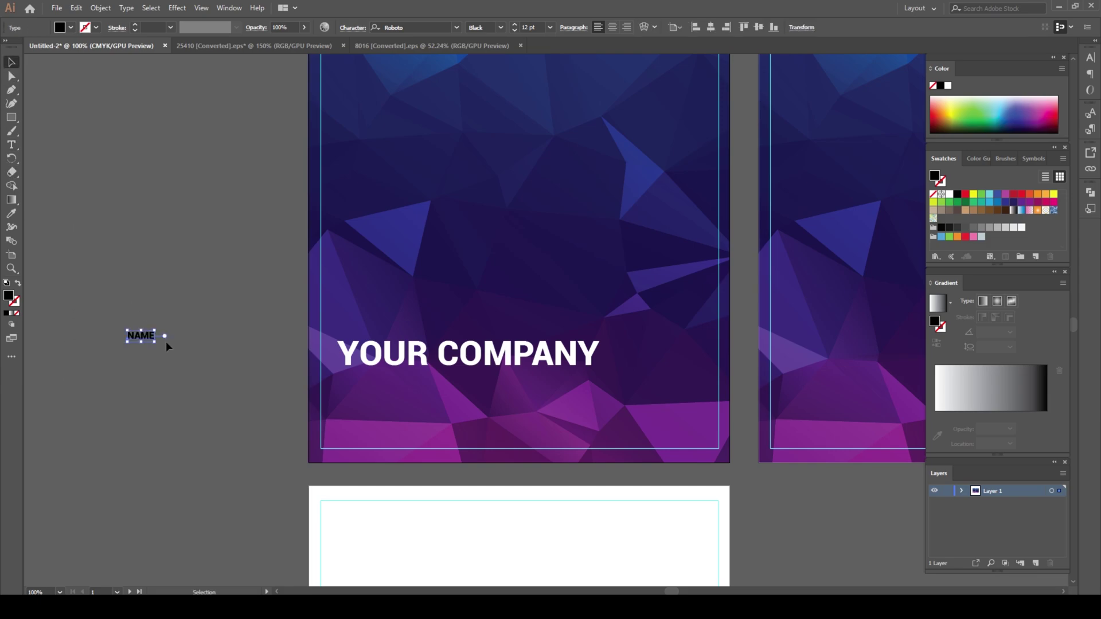
Place the NAME text directly below YOUR COMPANY, enlarged to about 43.4 pt and filled with white
{"action": "left_click_drag", "start_coordinate": [155, 344], "coordinate": [191, 357]}
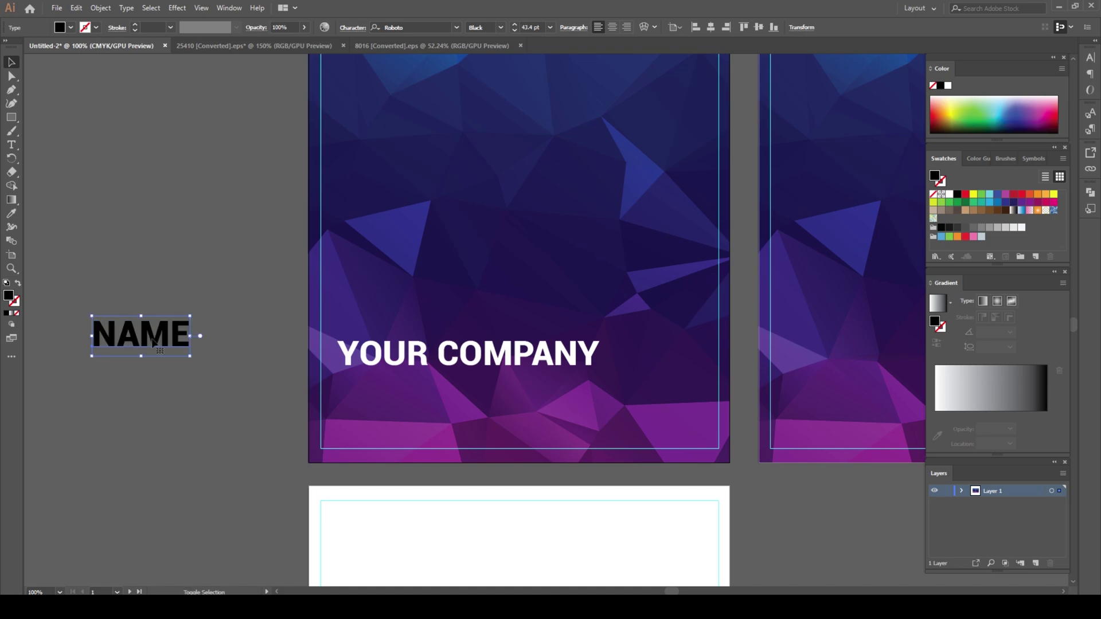
{"action": "left_click", "coordinate": [71, 27]}
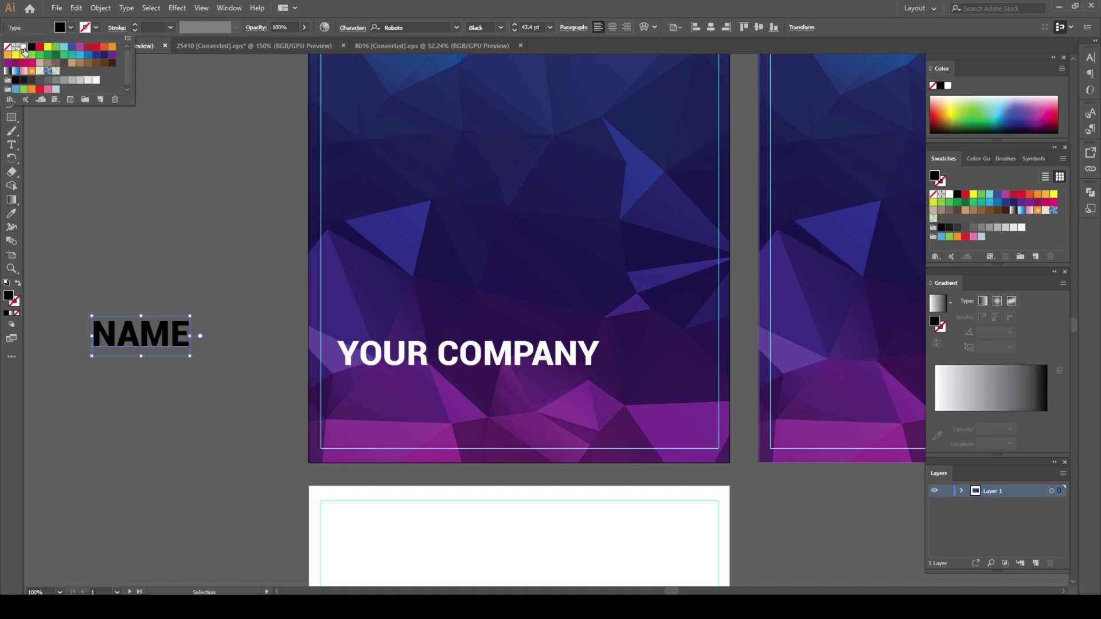
{"action": "left_click", "coordinate": [22, 47]}
{"action": "left_click_drag", "start_coordinate": [135, 338], "coordinate": [385, 390]}
{"action": "left_click", "coordinate": [198, 370]}
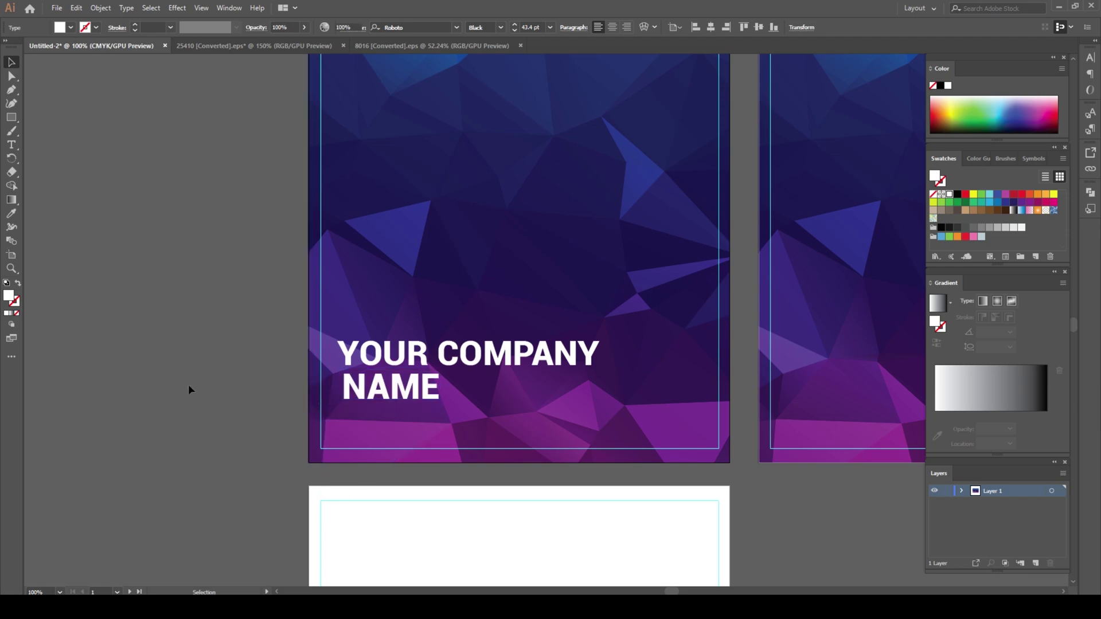
Select the clipped polygon backgrounds on the first and second artboards and lock them
{"action": "left_click_drag", "start_coordinate": [197, 426], "coordinate": [155, 414]}
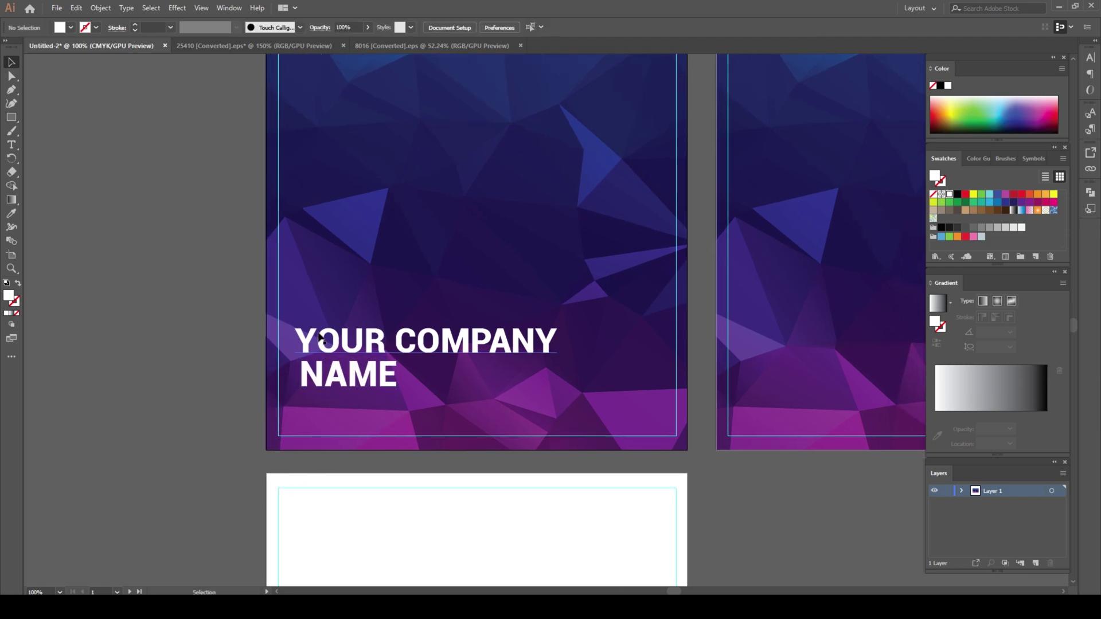
{"action": "left_click", "coordinate": [420, 226]}
{"action": "left_click", "coordinate": [813, 276], "text": "shift"}
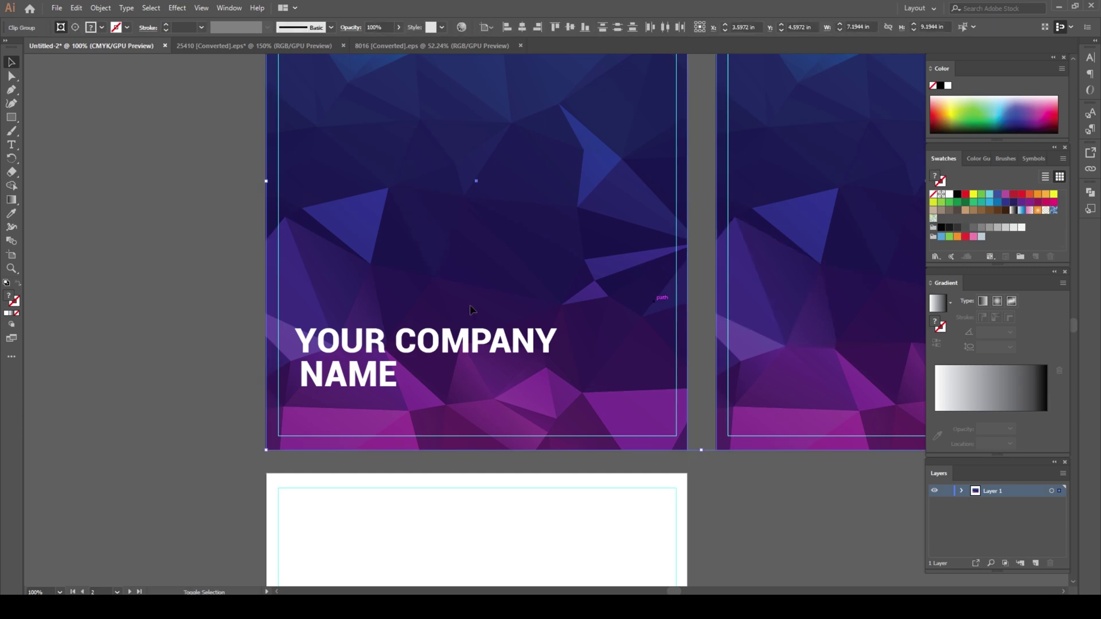
{"action": "key", "text": "ctrl+2"}
Scale YOUR COMPANY and NAME down slightly together and move both lines a little higher on the first artboard
{"action": "left_click_drag", "start_coordinate": [331, 304], "coordinate": [554, 396]}
{"action": "left_click", "coordinate": [143, 373]}
{"action": "left_click_drag", "start_coordinate": [448, 415], "coordinate": [382, 410]}
{"action": "left_click_drag", "start_coordinate": [329, 342], "coordinate": [332, 323]}
{"action": "left_click", "coordinate": [160, 407]}
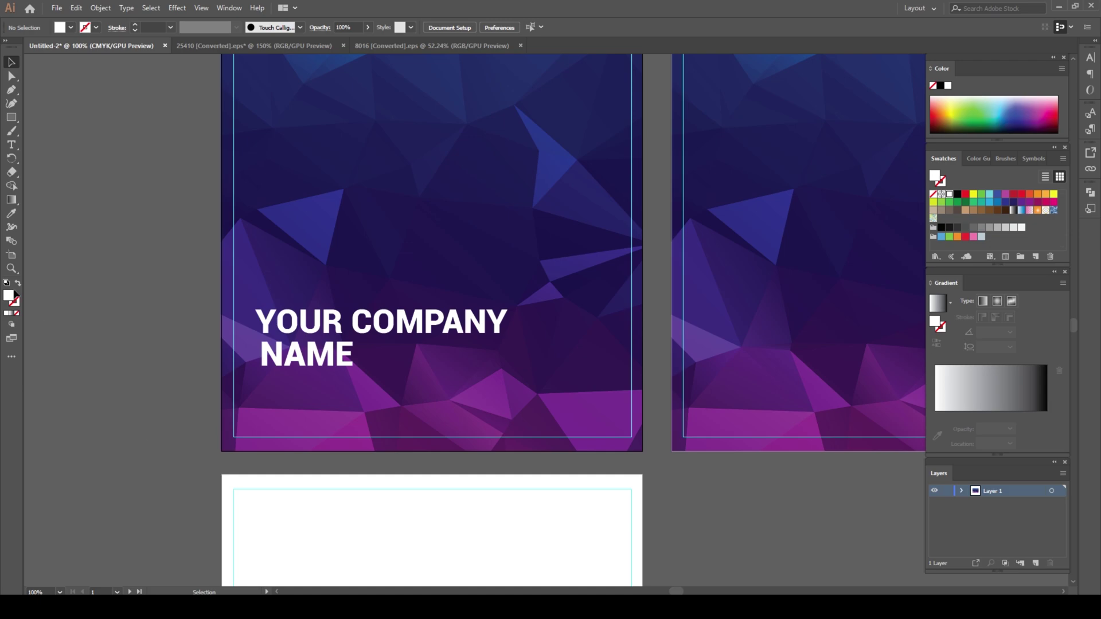
Draw a thin white bar of about 5.71 × 0.04 in directly below the NAME text
{"action": "left_click", "coordinate": [12, 117]}
{"action": "left_click_drag", "start_coordinate": [252, 373], "coordinate": [586, 373]}
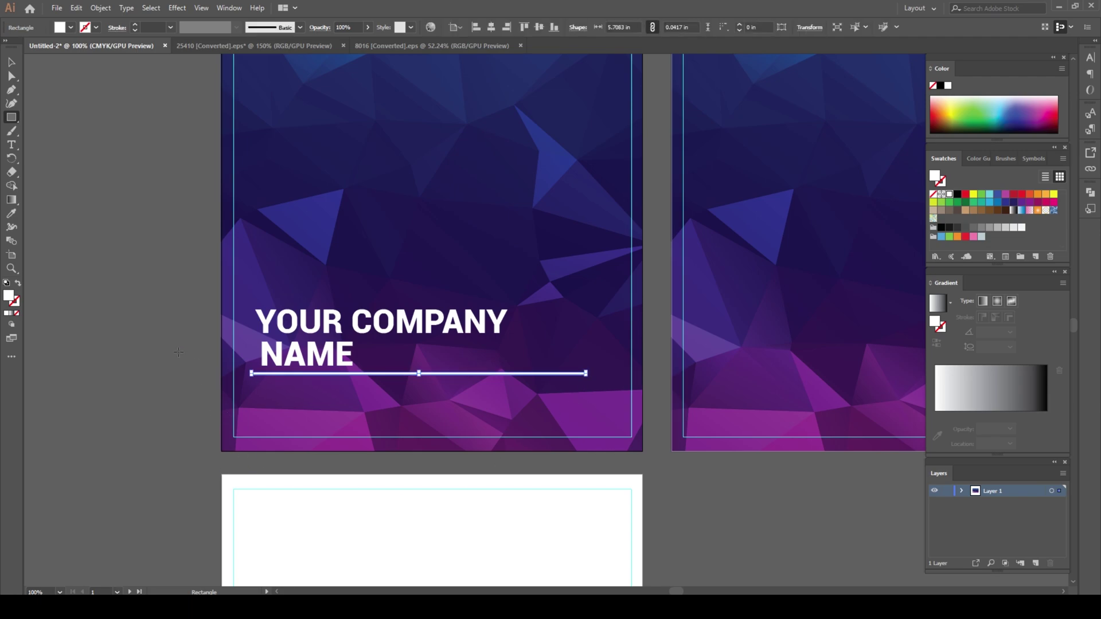
{"action": "left_click", "coordinate": [178, 352]}
{"action": "left_click", "coordinate": [577, 323]}
Left-align YOUR COMPANY, NAME and the white bar with each other and nudge them slightly into place
{"action": "left_click", "coordinate": [14, 62]}
{"action": "left_click_drag", "start_coordinate": [318, 254], "coordinate": [425, 436]}
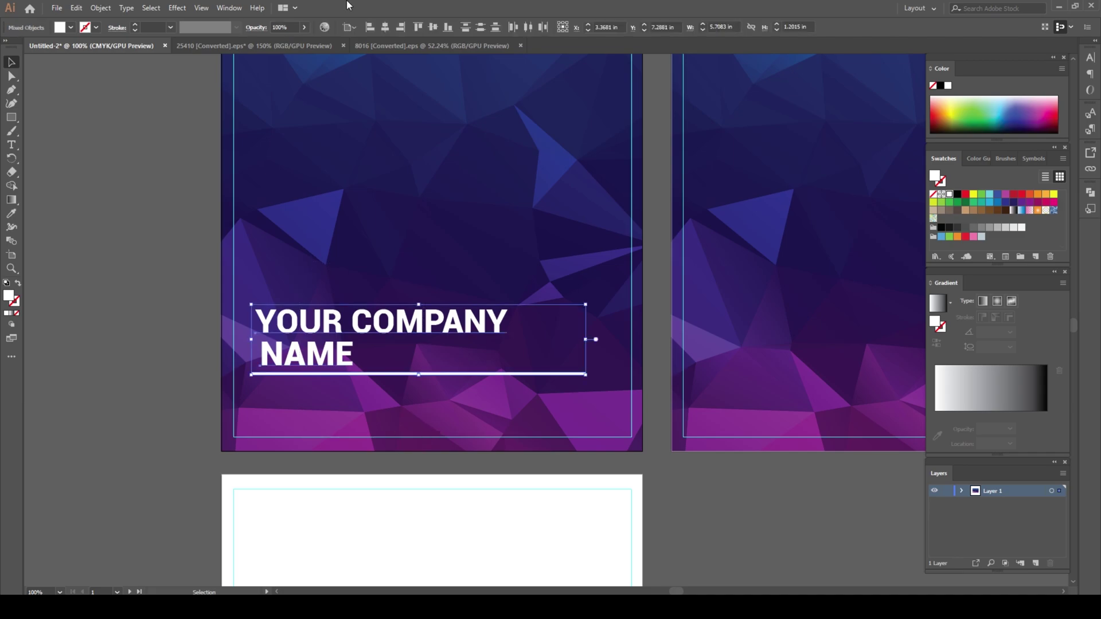
{"action": "left_click", "coordinate": [370, 26]}
{"action": "left_click_drag", "start_coordinate": [303, 327], "coordinate": [332, 328]}
{"action": "left_click", "coordinate": [116, 354]}
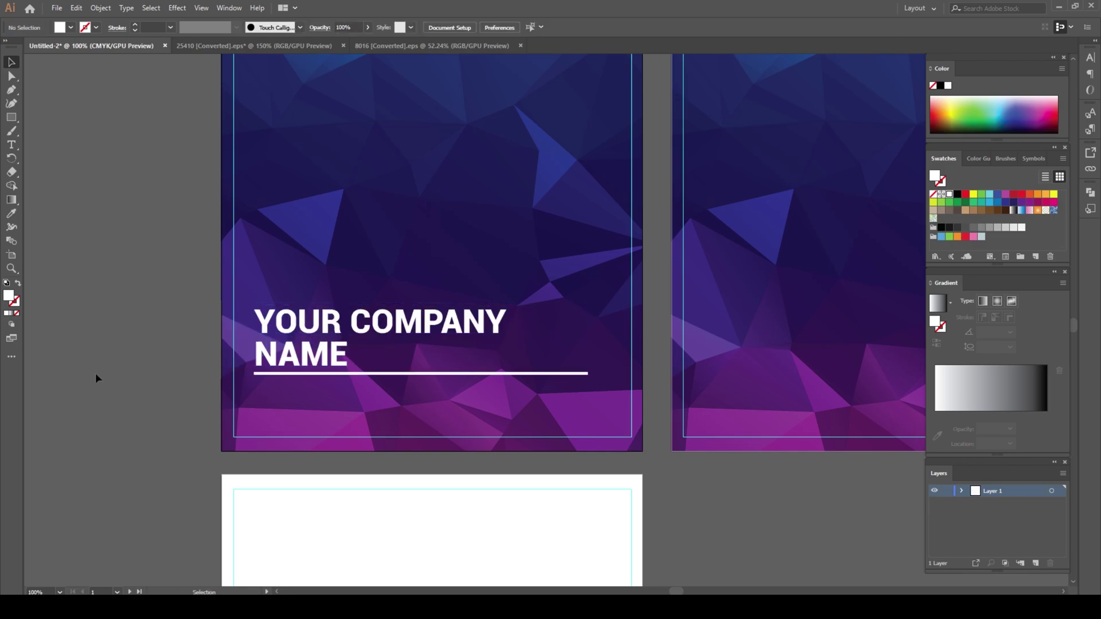
Add the text line "FOLLOW OTHERS WHEN YOU FAIL AGAIN & AGAIN BUT FAST TRY TO YOUR SELF", in quotation marks, beside the first artboard
{"action": "left_click", "coordinate": [12, 144]}
{"action": "left_click_drag", "start_coordinate": [84, 233], "coordinate": [371, 239]}
{"action": "left_click", "coordinate": [131, 296]}
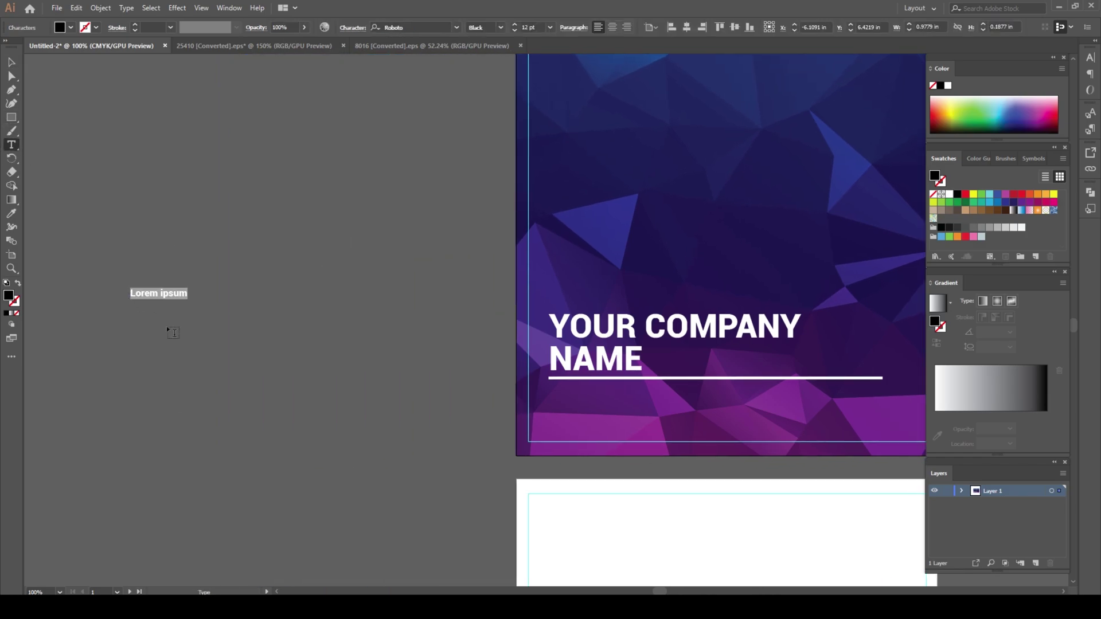
{"action": "type", "text": "\"FOLLOW OTHERS WHEN YOU FAIL AGAIN & AGAIN BUT FAST TRY TO YOUR SELF\""}
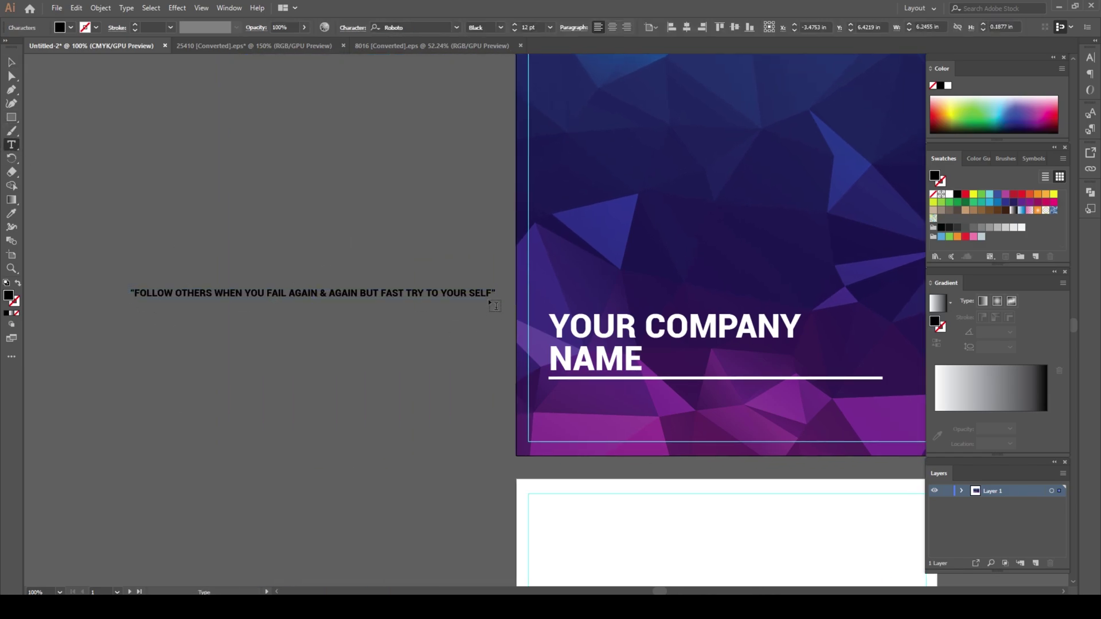
Set the quote's font style to Roboto Thin and break it into two lines before BUT
{"action": "left_click_drag", "start_coordinate": [495, 293], "coordinate": [133, 294]}
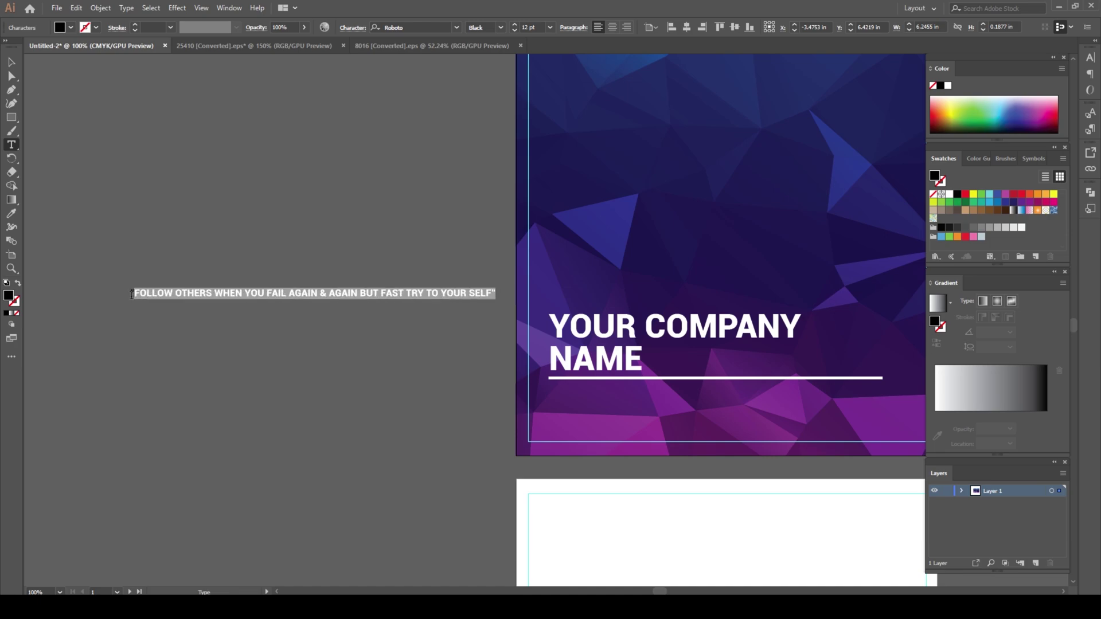
{"action": "left_click", "coordinate": [501, 27]}
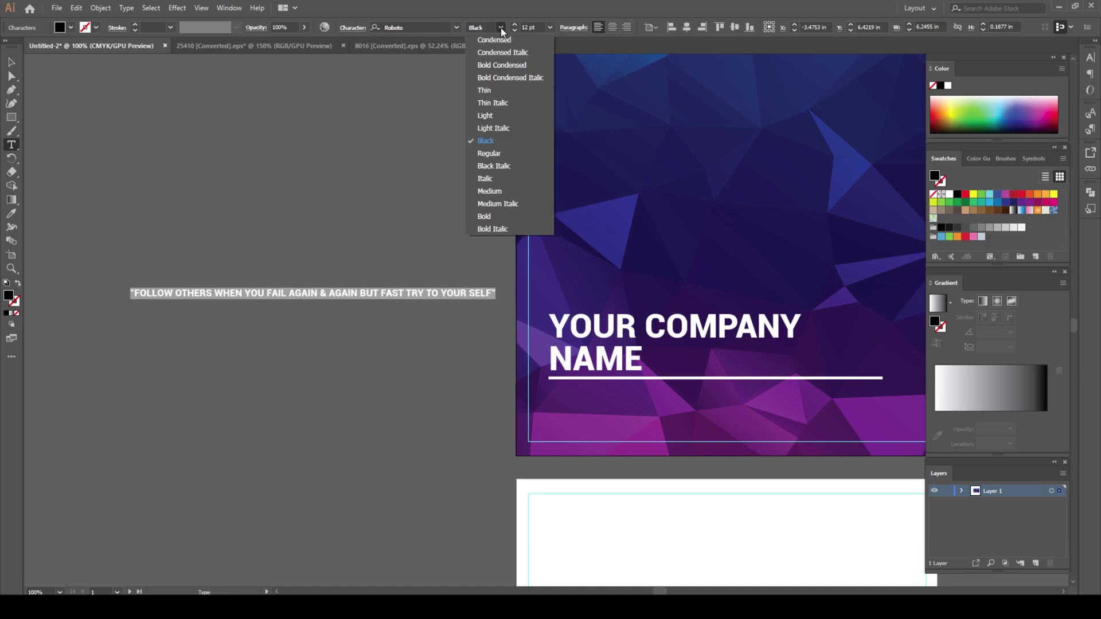
{"action": "left_click", "coordinate": [488, 92]}
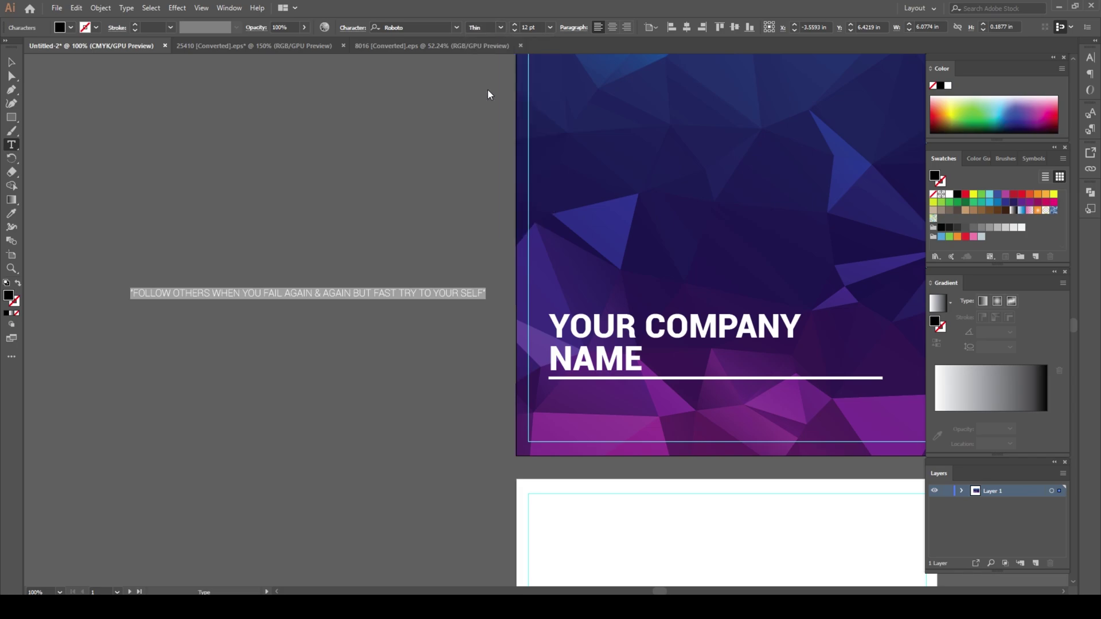
{"action": "left_click", "coordinate": [370, 329]}
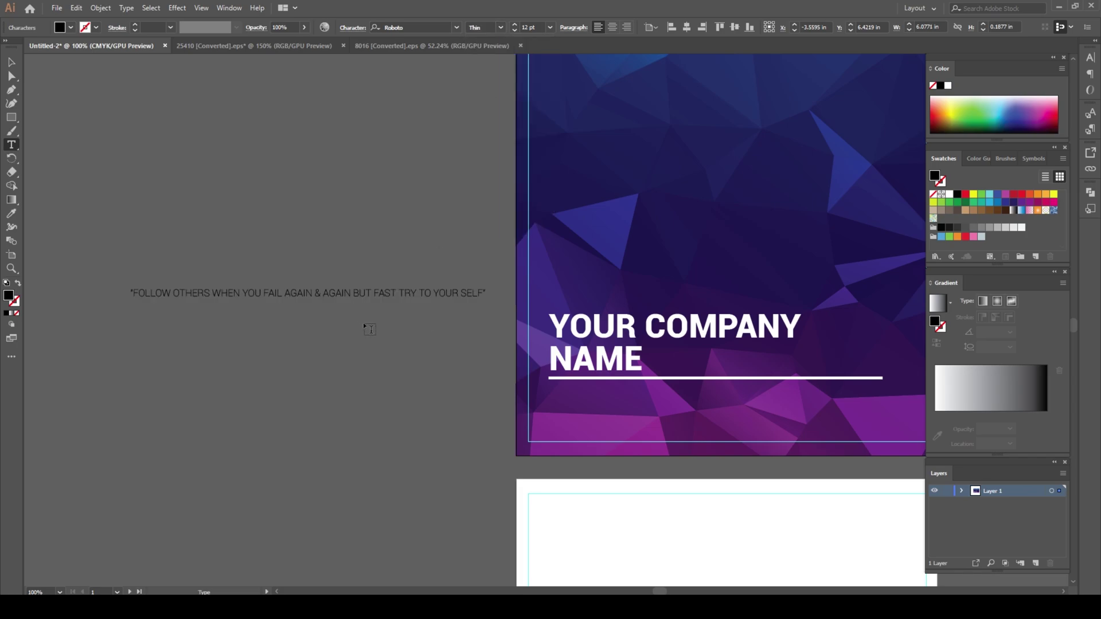
{"action": "key", "text": "Return"}
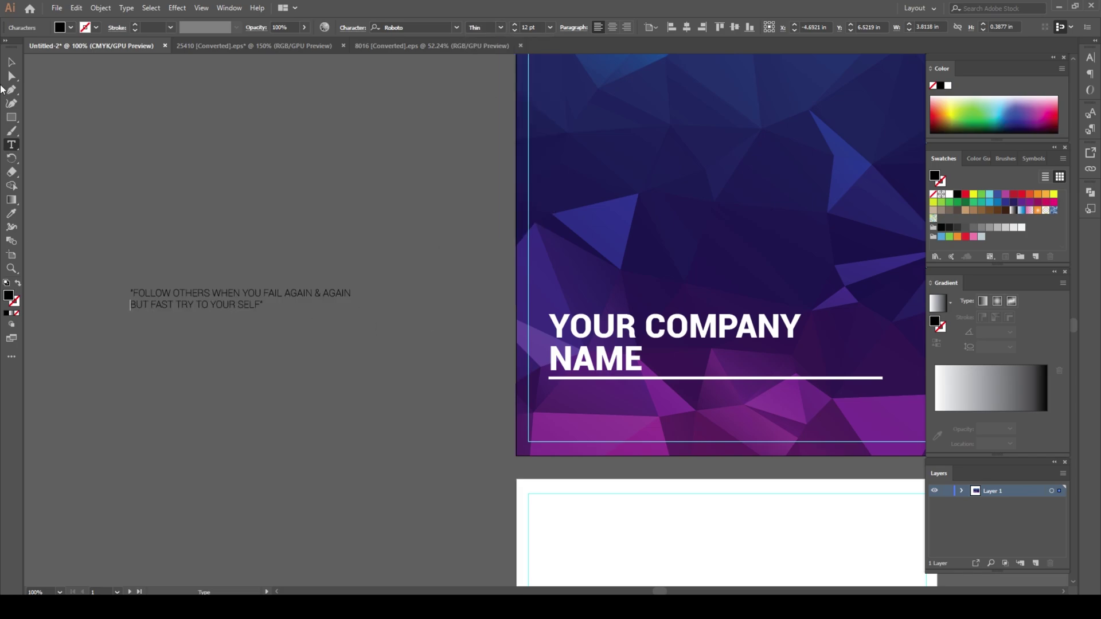
Fill the quote with white and place it directly below the white bar on the first artboard
{"action": "left_click", "coordinate": [9, 63]}
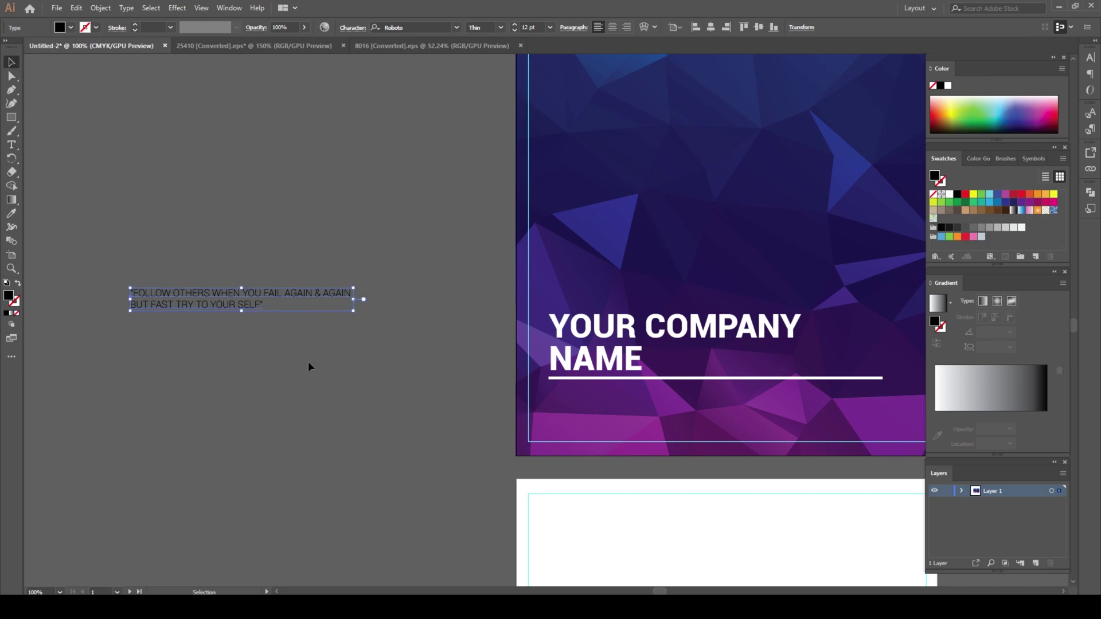
{"action": "left_click", "coordinate": [71, 28]}
{"action": "left_click", "coordinate": [21, 44]}
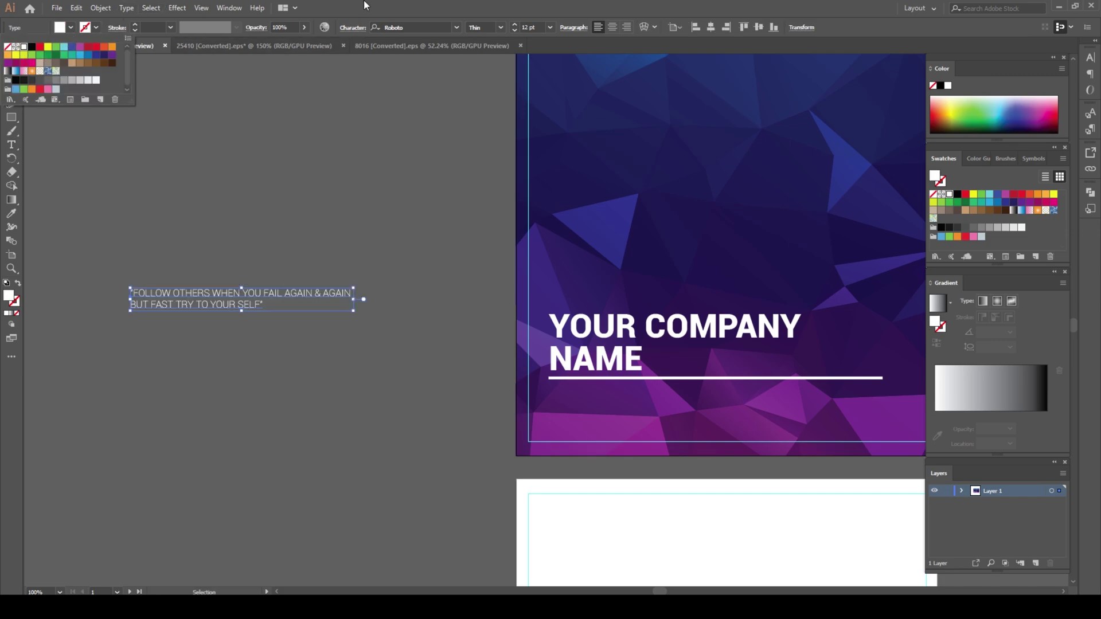
{"action": "left_click_drag", "start_coordinate": [360, 372], "coordinate": [265, 348]}
{"action": "left_click_drag", "start_coordinate": [125, 272], "coordinate": [534, 369]}
{"action": "scroll", "coordinate": [627, 417], "scroll_direction": "up", "scroll_amount": 1}
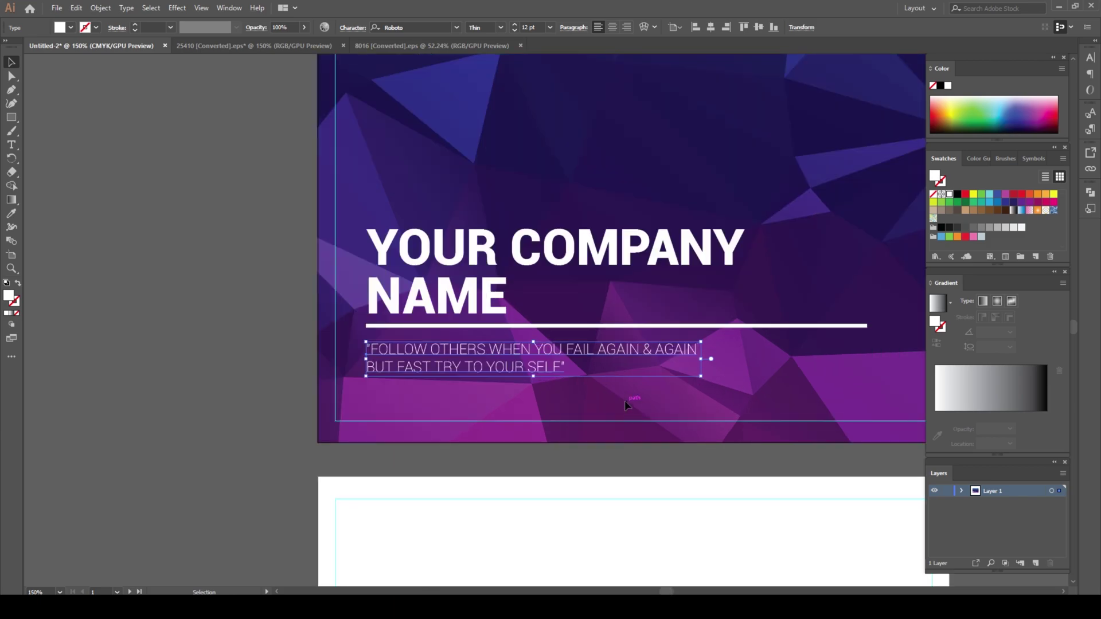
Enlarge the quote to about 14 pt and line up its left edge with the white bar
{"action": "scroll", "coordinate": [625, 403], "scroll_direction": "right", "scroll_amount": 2}
{"action": "left_click_drag", "start_coordinate": [624, 377], "coordinate": [662, 379]}
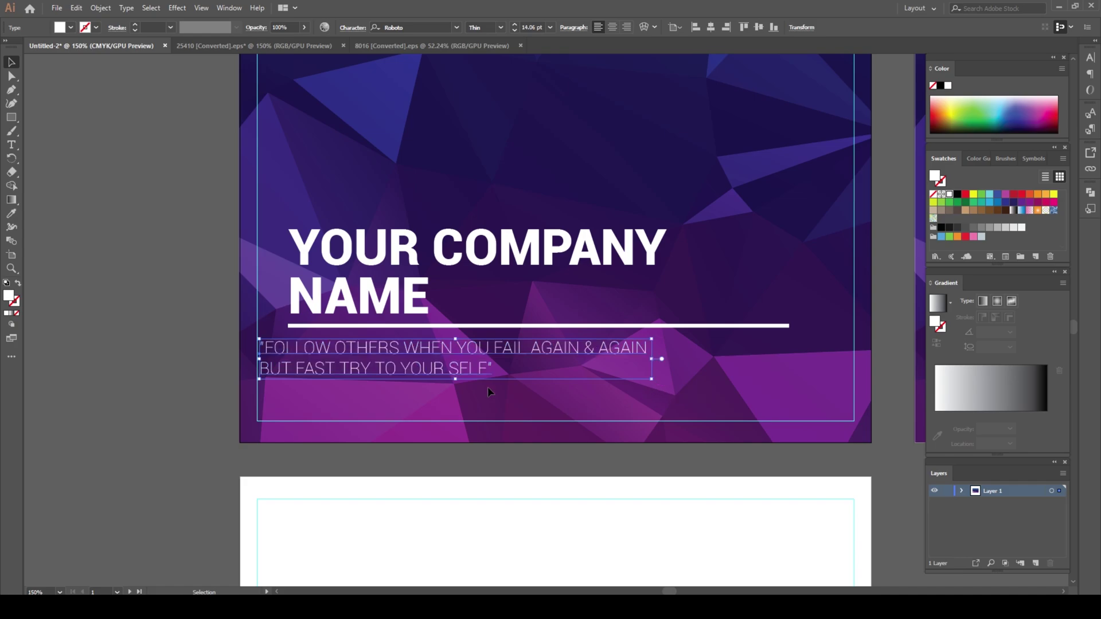
{"action": "left_click_drag", "start_coordinate": [351, 352], "coordinate": [378, 352]}
{"action": "left_click", "coordinate": [154, 383]}
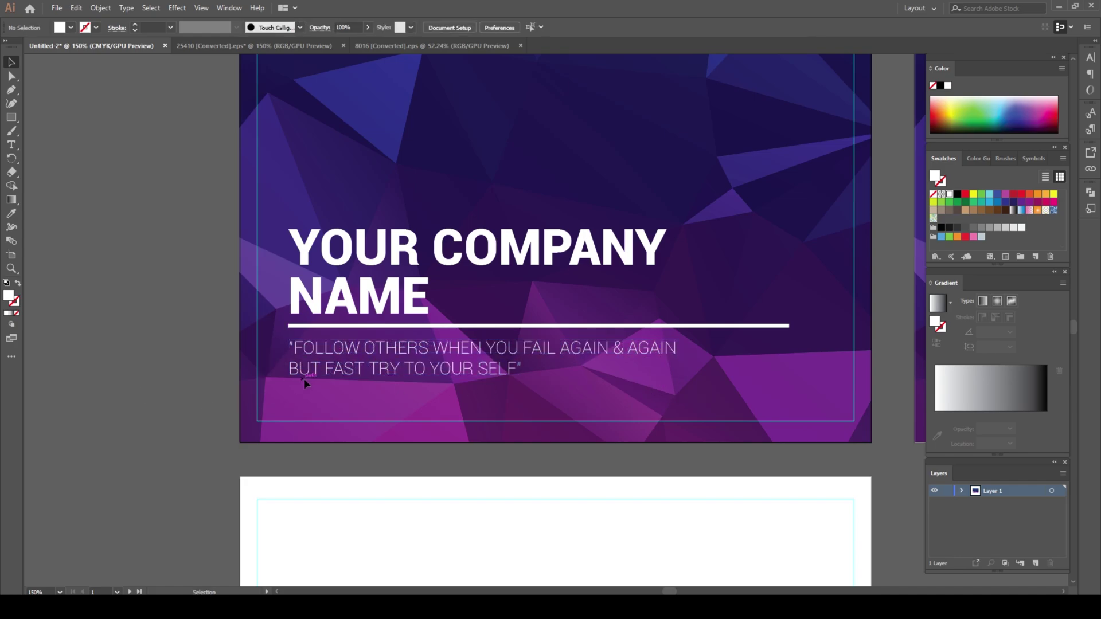
Replace FAST with FIRST in the quote and indent its second line by one space
{"action": "double_click", "coordinate": [361, 370]}
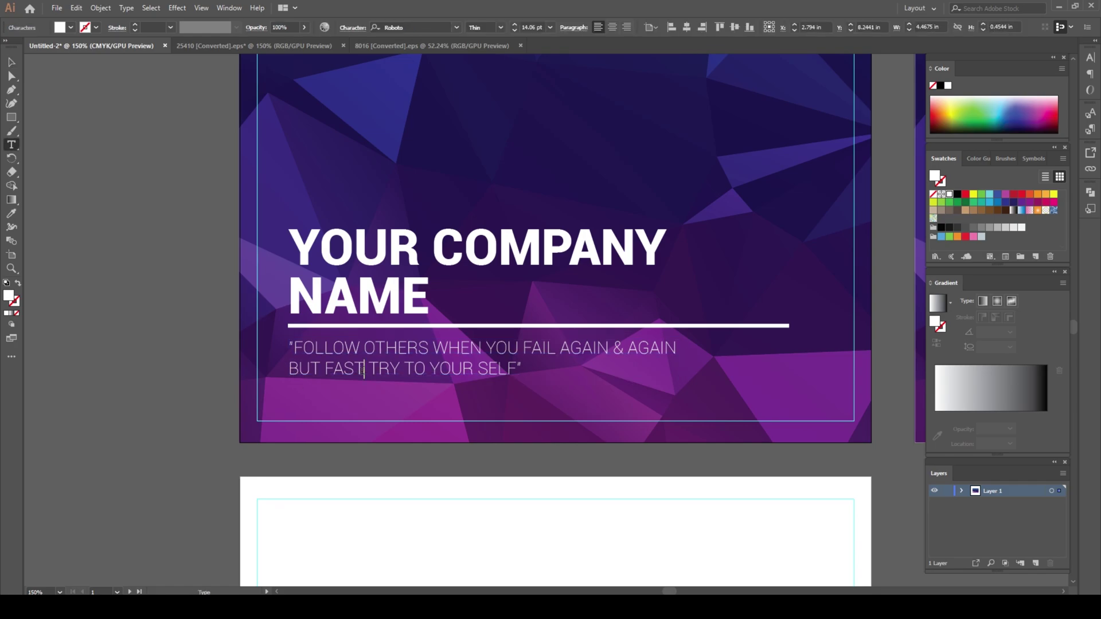
{"action": "key", "text": "BackSpace"}
{"action": "key", "text": "BackSpace"}
{"action": "key", "text": "BackSpace"}
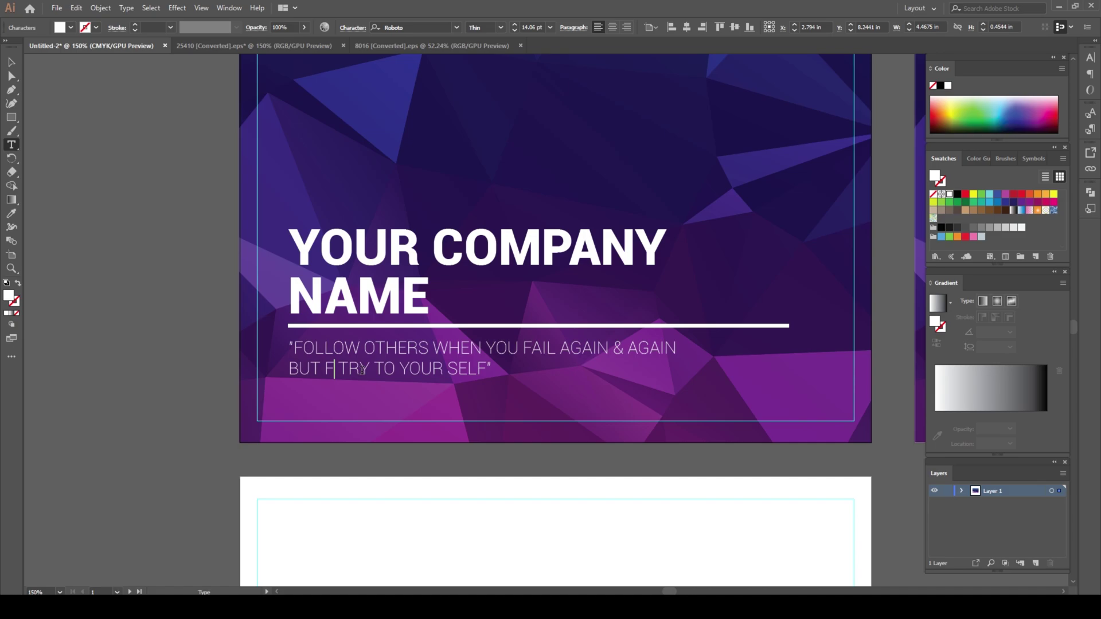
{"action": "type", "text": "IRS"}
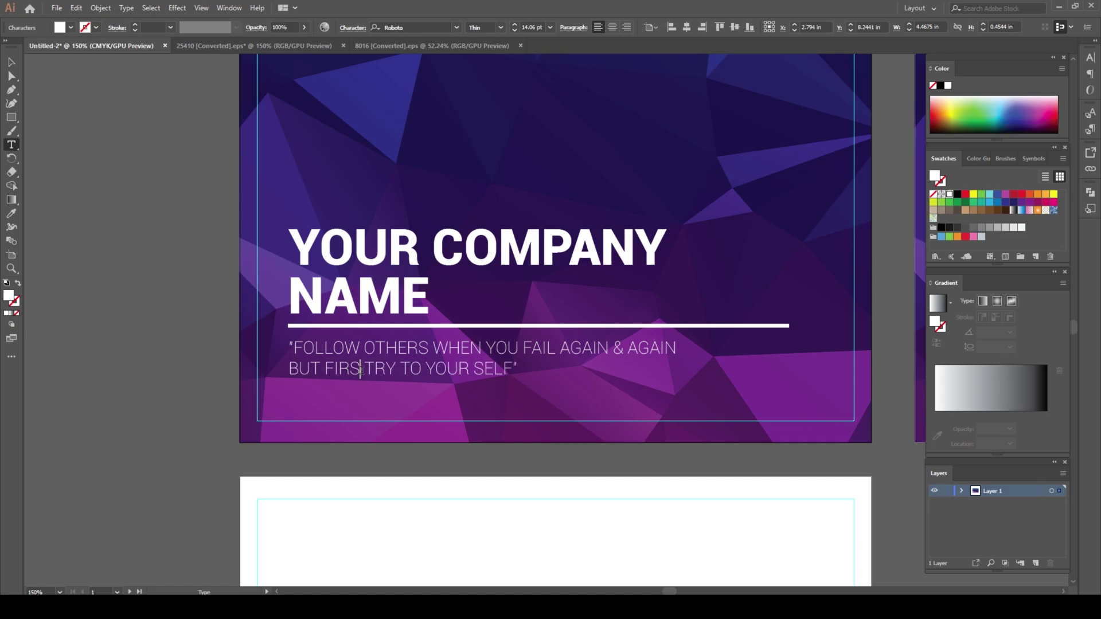
{"action": "type", "text": "T"}
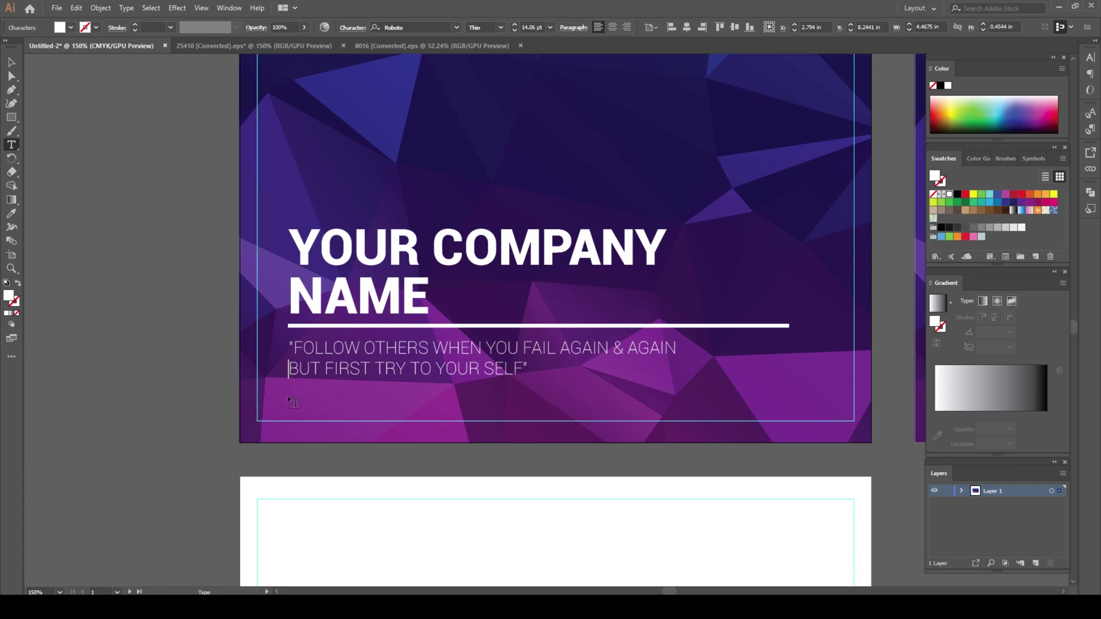
{"action": "left_click", "coordinate": [11, 63]}
{"action": "left_click", "coordinate": [151, 404]}
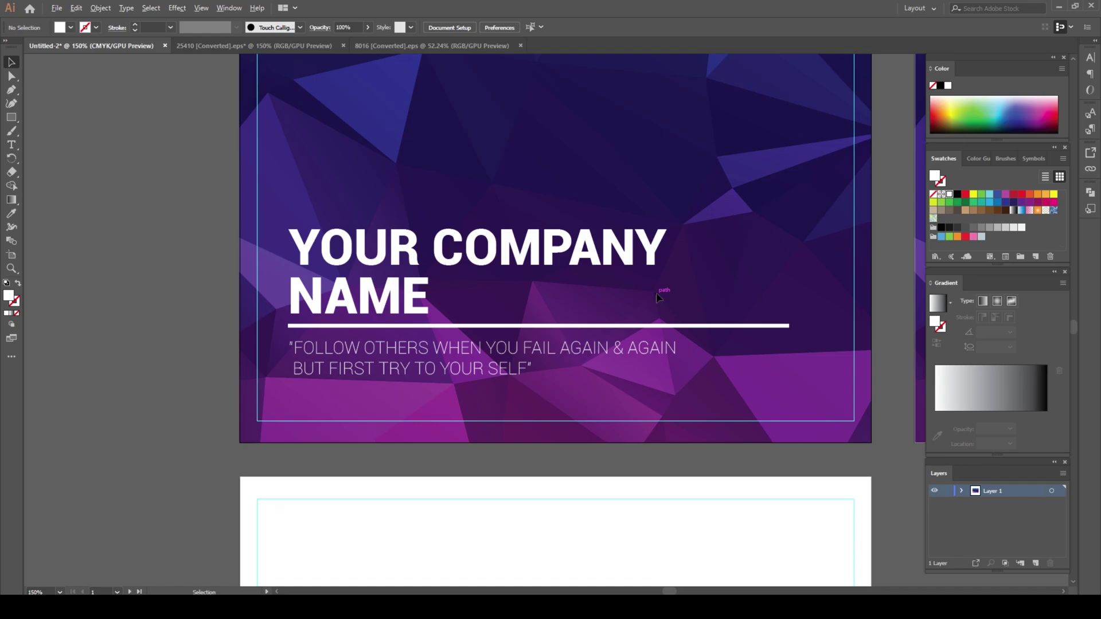
Draw a white ribbon with a V-notched lower end hanging from the first artboard's top edge, right of centre, using the Pen tool
{"action": "scroll", "coordinate": [656, 294], "scroll_direction": "down", "scroll_amount": 2}
{"action": "left_click_drag", "start_coordinate": [681, 243], "coordinate": [480, 350]}
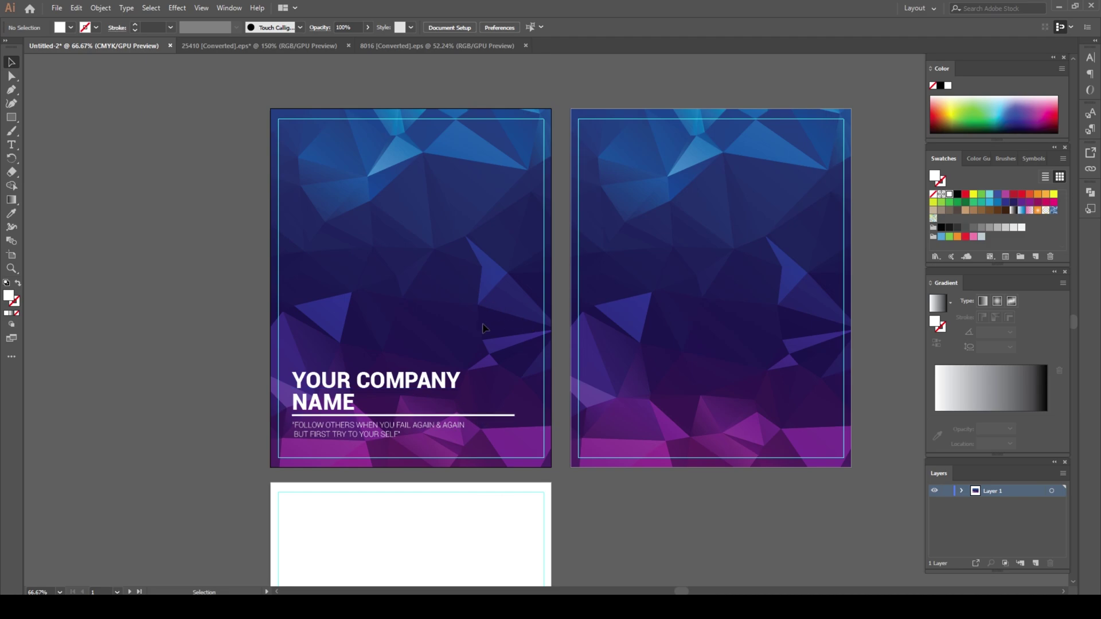
{"action": "scroll", "coordinate": [460, 273], "scroll_direction": "up", "scroll_amount": 1}
{"action": "left_click_drag", "start_coordinate": [496, 248], "coordinate": [447, 386]}
{"action": "key", "text": "p"}
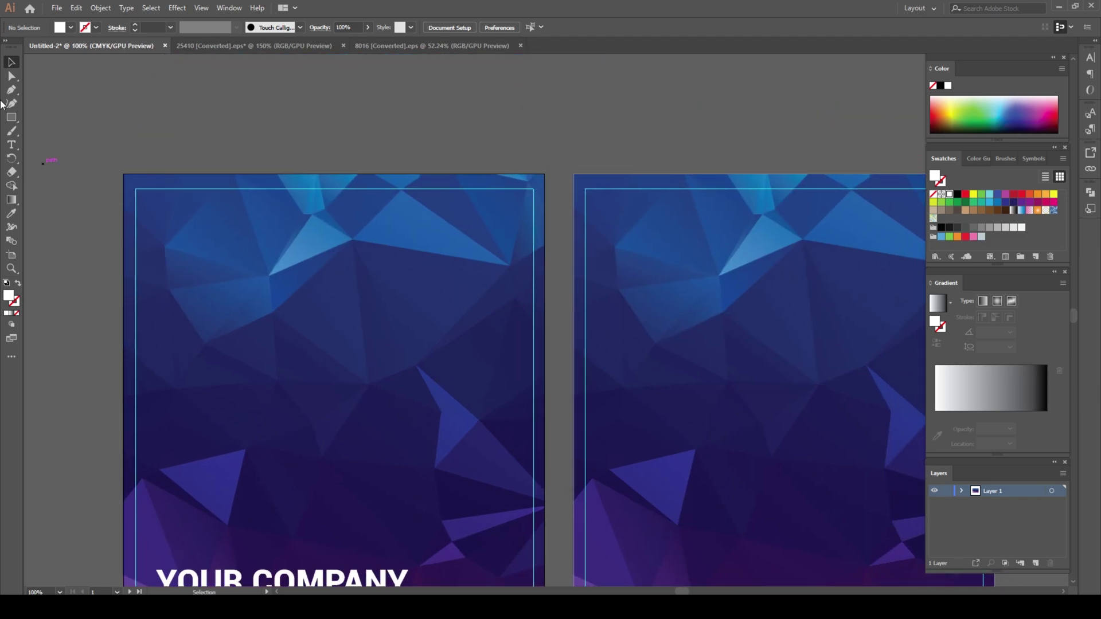
{"action": "left_click", "coordinate": [423, 174]}
{"action": "left_click", "coordinate": [423, 278]}
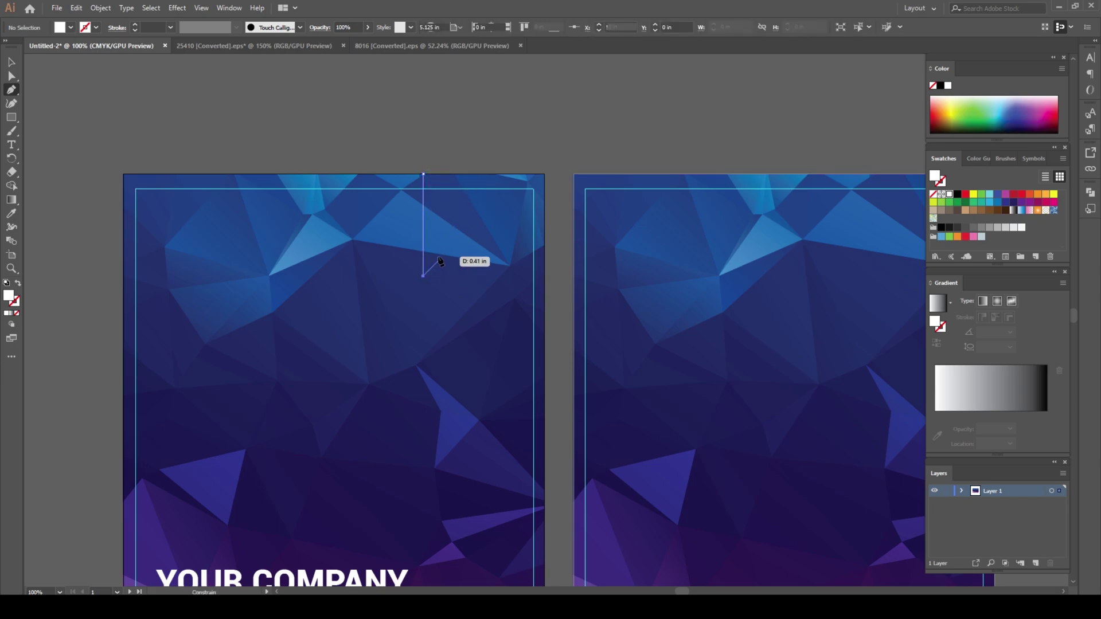
{"action": "left_click", "coordinate": [452, 247]}
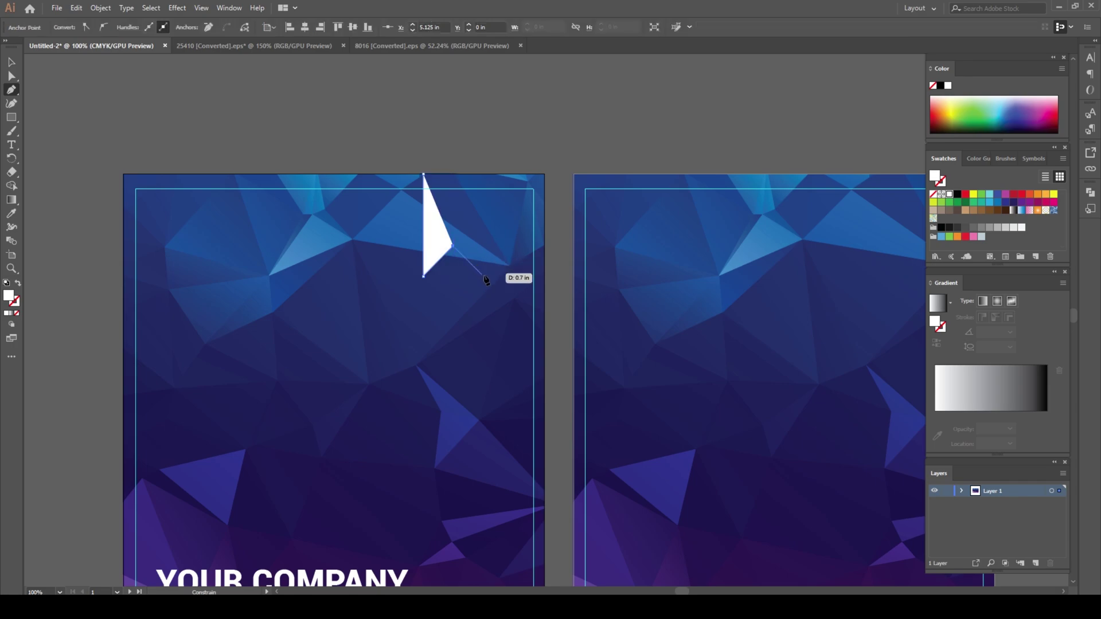
{"action": "left_click", "coordinate": [484, 276]}
{"action": "left_click", "coordinate": [485, 175]}
{"action": "left_click", "coordinate": [423, 174]}
Lengthen the ribbon to about 2.25 in and narrow it to about 0.9 in wide
{"action": "key", "text": "v"}
{"action": "left_click_drag", "start_coordinate": [455, 279], "coordinate": [454, 305]}
{"action": "left_click_drag", "start_coordinate": [424, 241], "coordinate": [432, 241]}
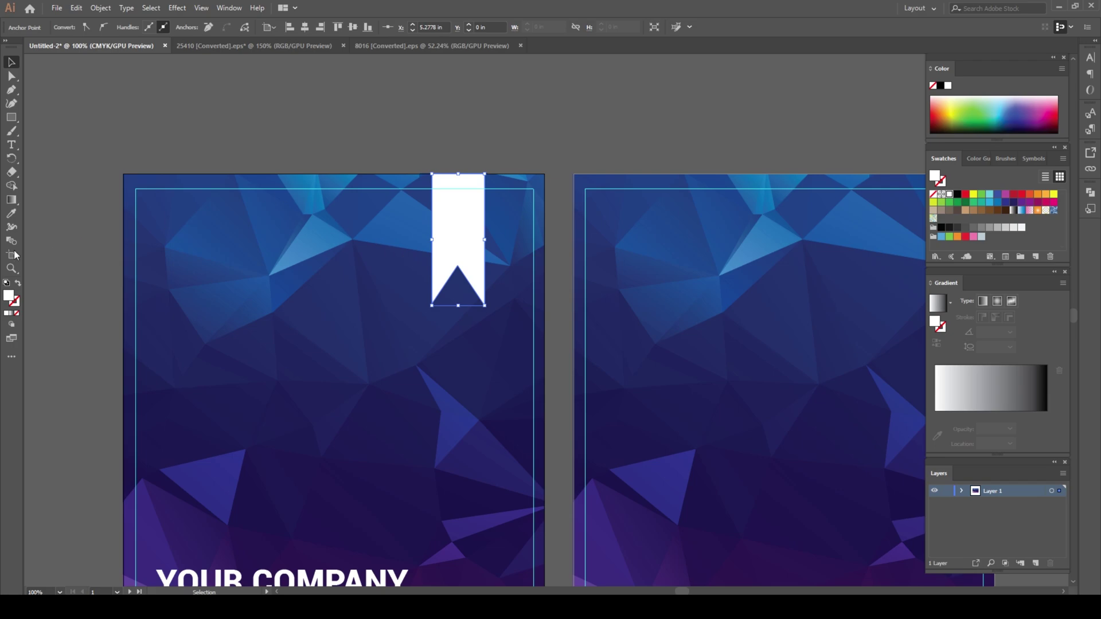
{"action": "left_click", "coordinate": [69, 204]}
{"action": "left_click_drag", "start_coordinate": [364, 332], "coordinate": [434, 216]}
{"action": "scroll", "coordinate": [443, 331], "scroll_direction": "down", "scroll_amount": 1}
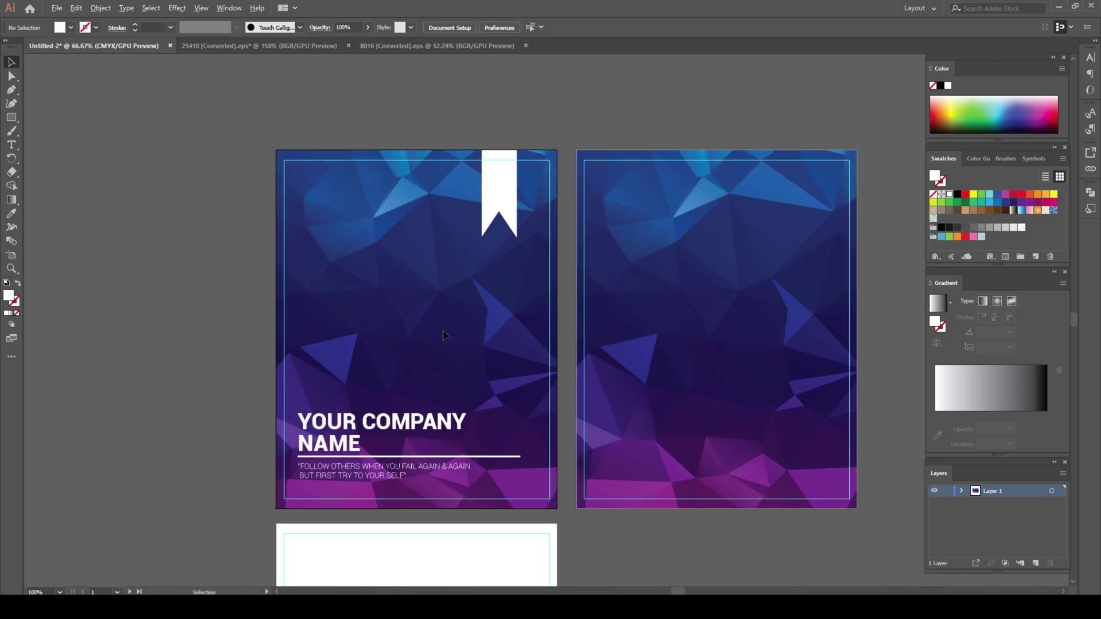
Move the ribbon slightly right along the first artboard's top edge and shorten it a little from below
{"action": "left_click", "coordinate": [433, 231]}
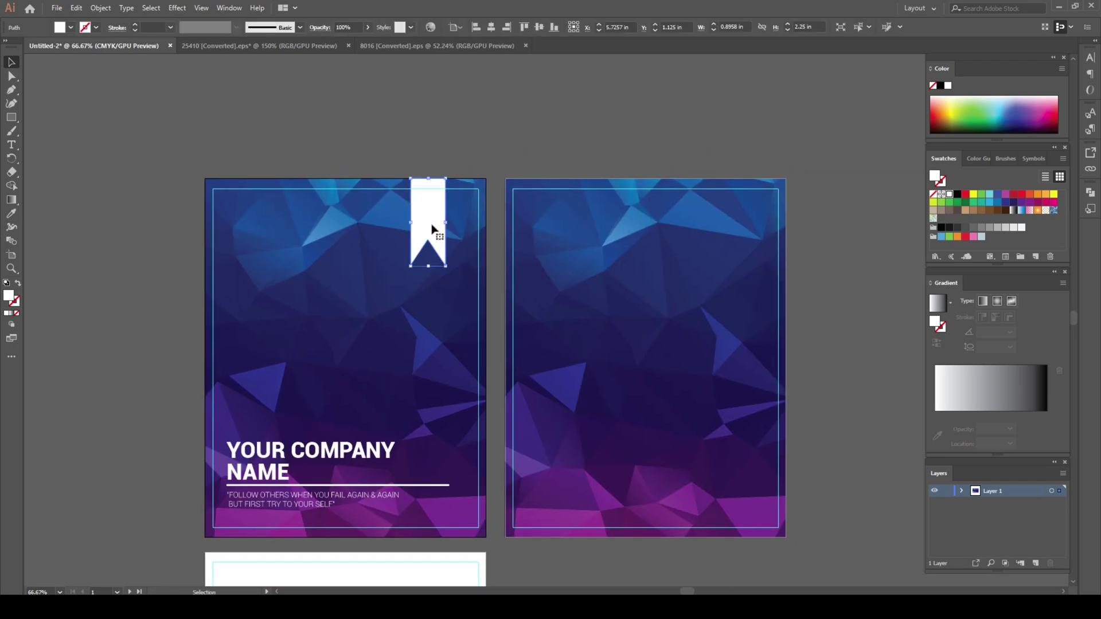
{"action": "left_click_drag", "start_coordinate": [433, 229], "coordinate": [446, 229]}
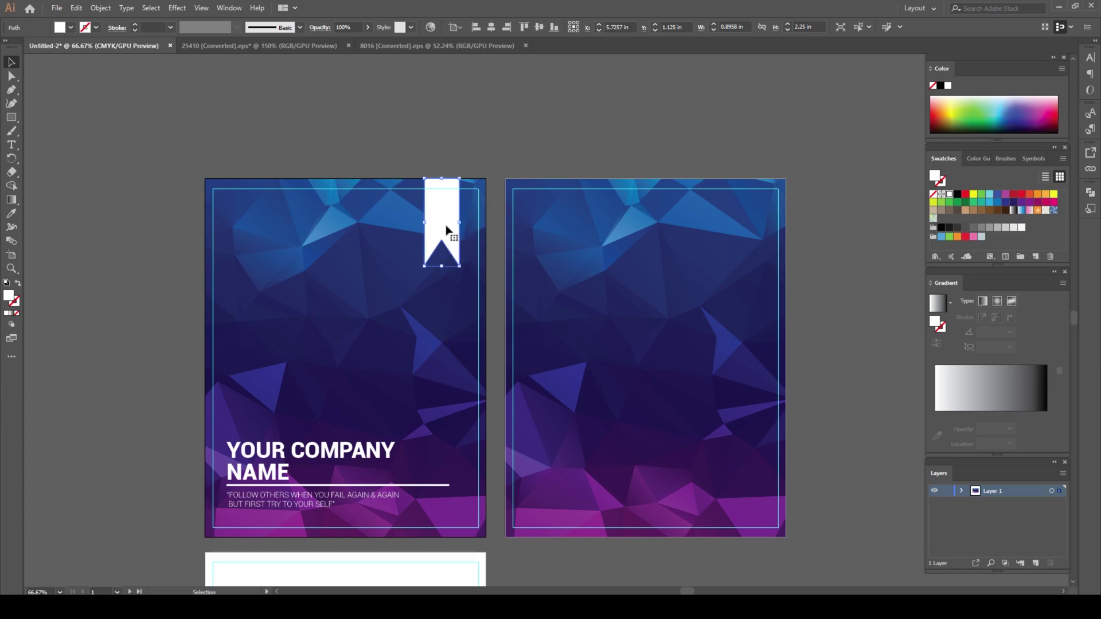
{"action": "left_click", "coordinate": [156, 304]}
{"action": "left_click_drag", "start_coordinate": [366, 325], "coordinate": [370, 386]}
{"action": "left_click", "coordinate": [442, 306]}
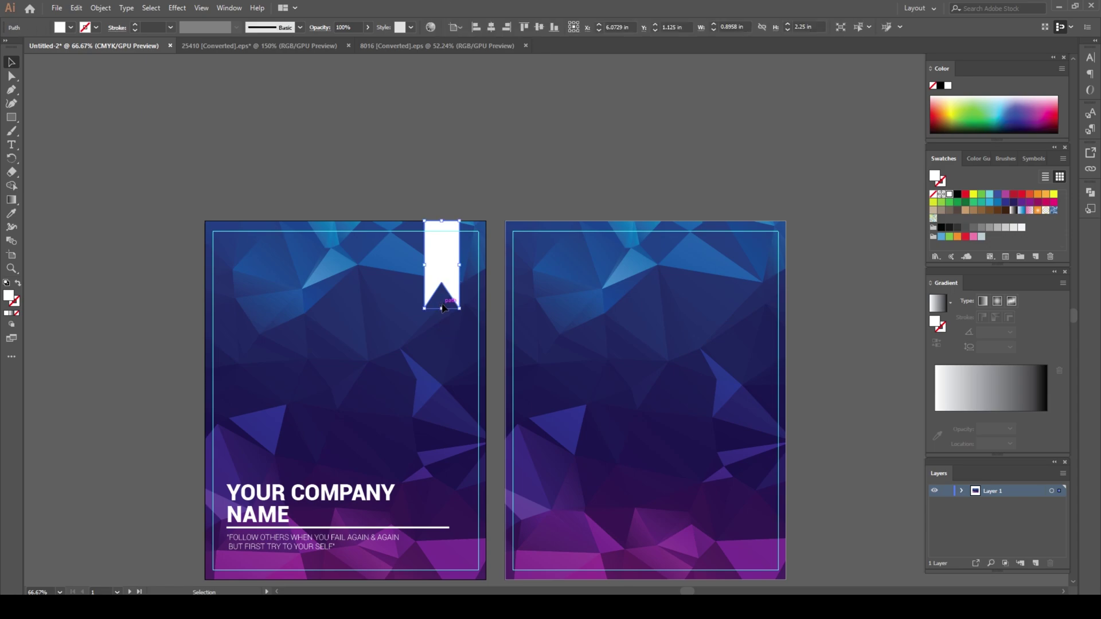
{"action": "left_click", "coordinate": [146, 330]}
{"action": "left_click_drag", "start_coordinate": [309, 364], "coordinate": [371, 310]}
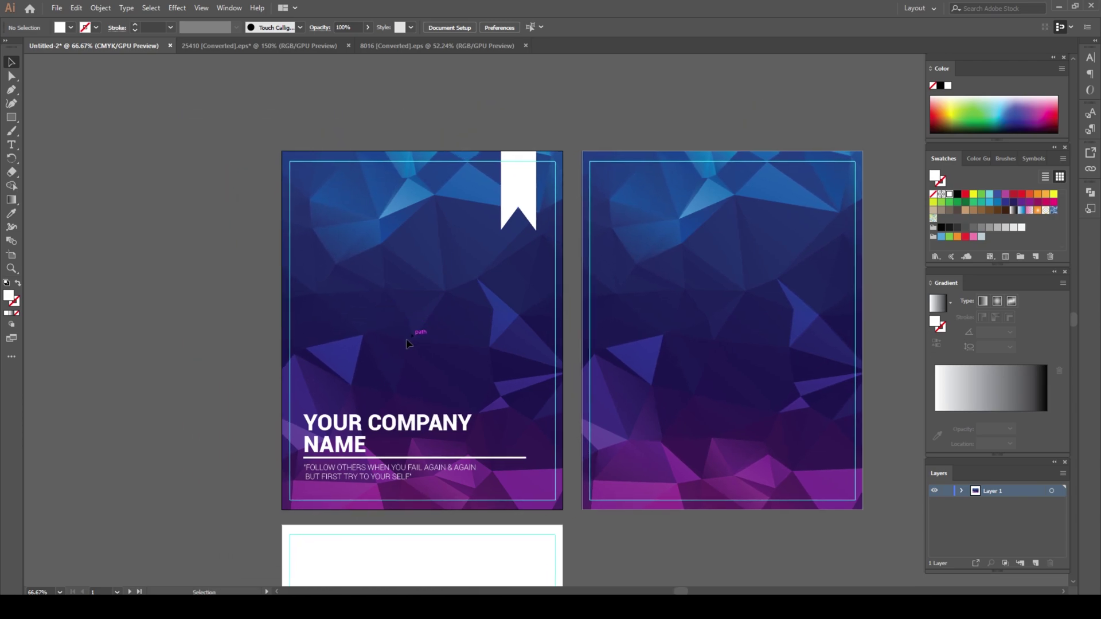
Draw a white square of about 1.47 in beside the first artboard and apply Pucker & Bloat at -78% to it
{"action": "left_click", "coordinate": [11, 117]}
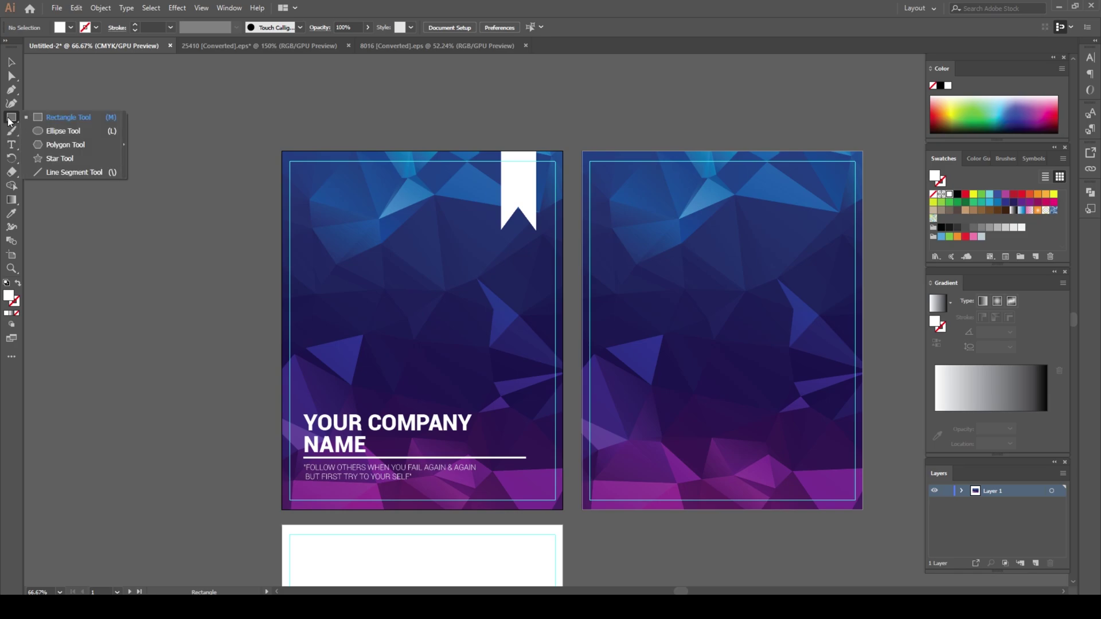
{"action": "left_click_drag", "start_coordinate": [121, 251], "coordinate": [211, 306]}
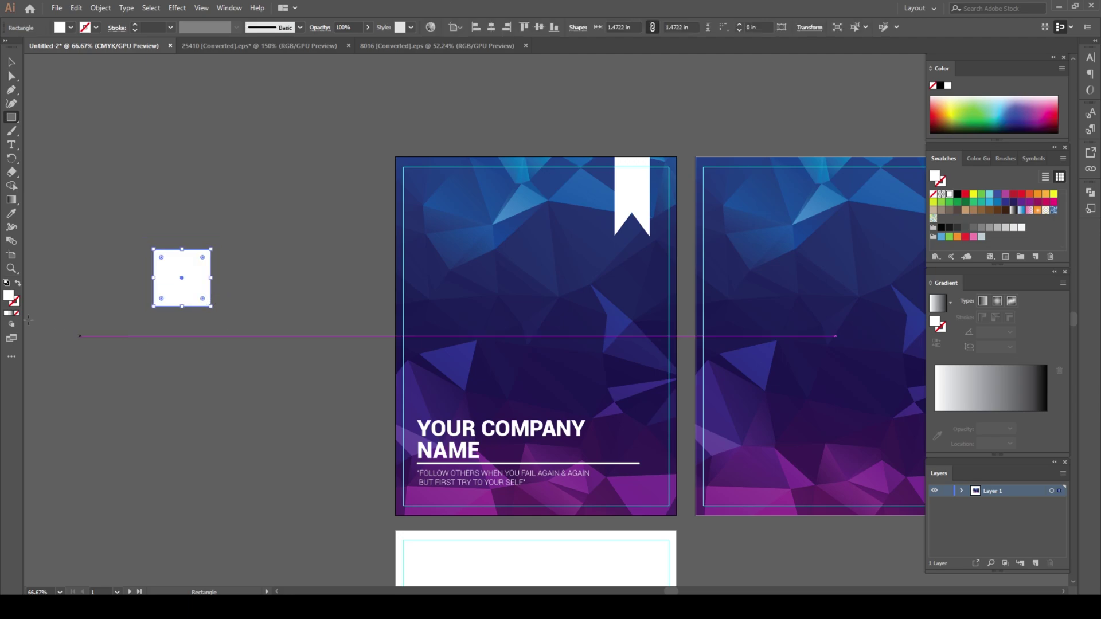
{"action": "left_click", "coordinate": [178, 8]}
{"action": "mouse_move", "coordinate": [218, 103]}
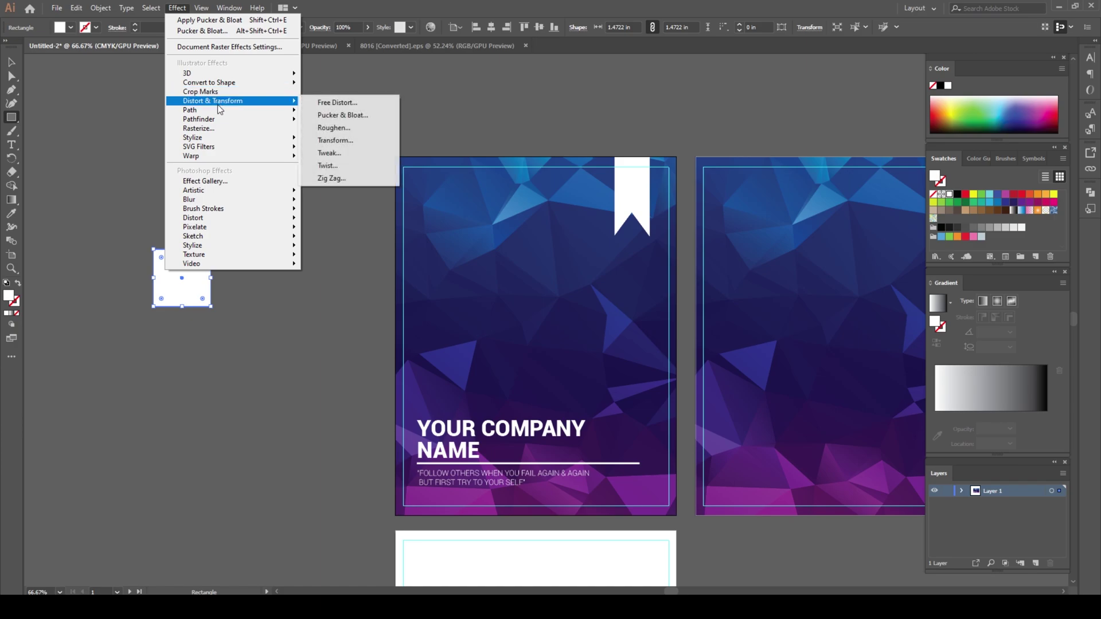
{"action": "left_click", "coordinate": [362, 117]}
{"action": "left_click", "coordinate": [667, 232]}
{"action": "left_click_drag", "start_coordinate": [733, 201], "coordinate": [708, 197]}
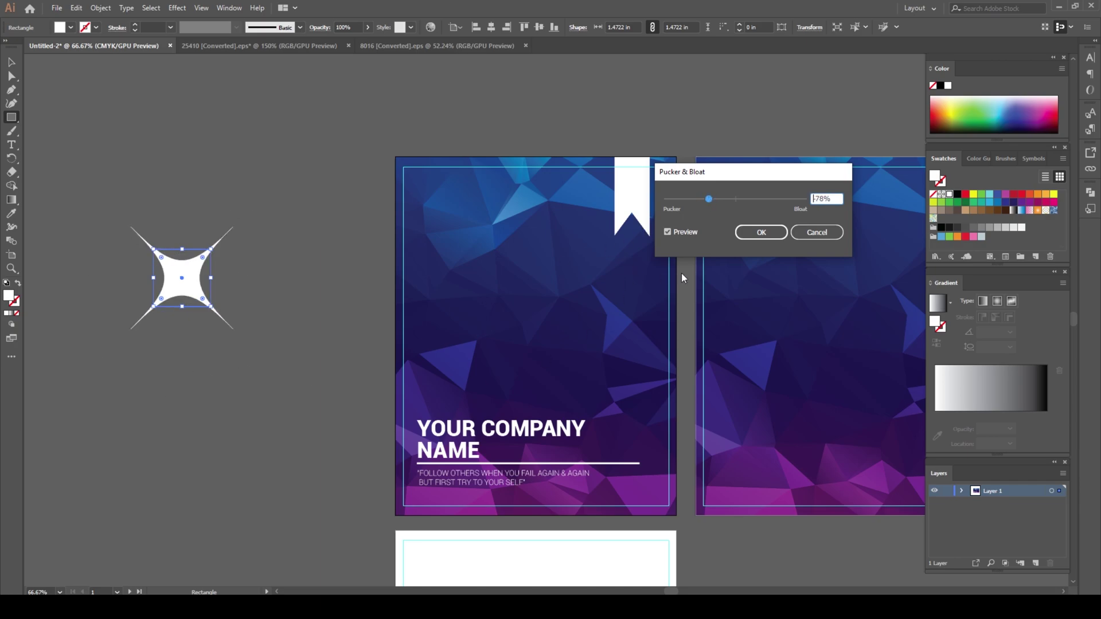
{"action": "left_click", "coordinate": [12, 62]}
{"action": "left_click", "coordinate": [205, 369]}
Duplicate the puckered star to its right and scale the copy down to about 0.75 in
{"action": "left_click", "coordinate": [190, 292]}
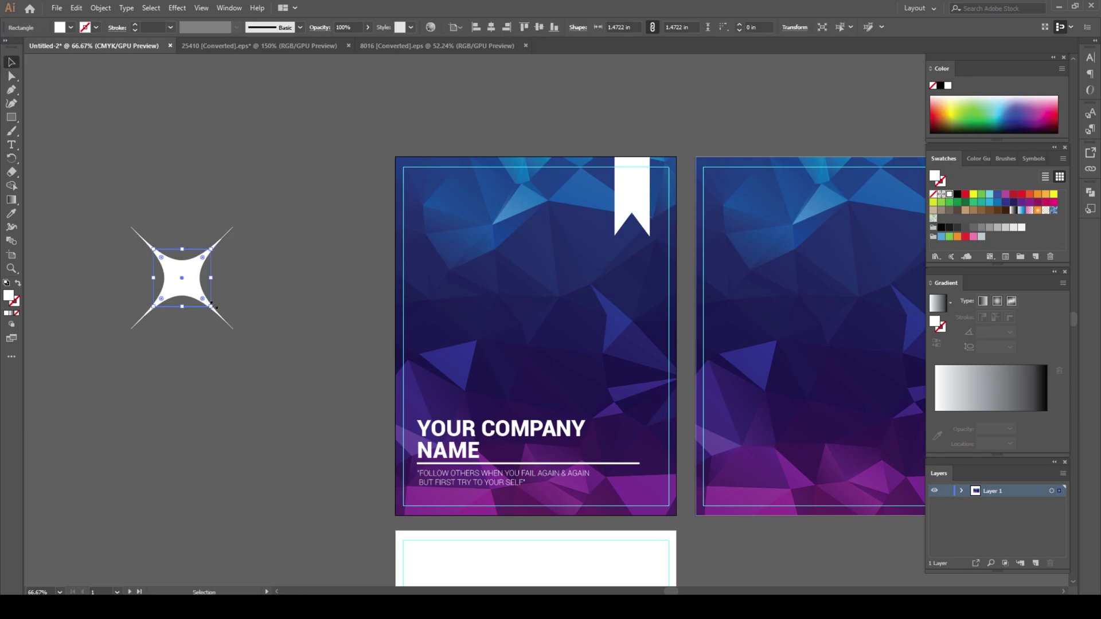
{"action": "left_click_drag", "start_coordinate": [189, 292], "coordinate": [293, 293]}
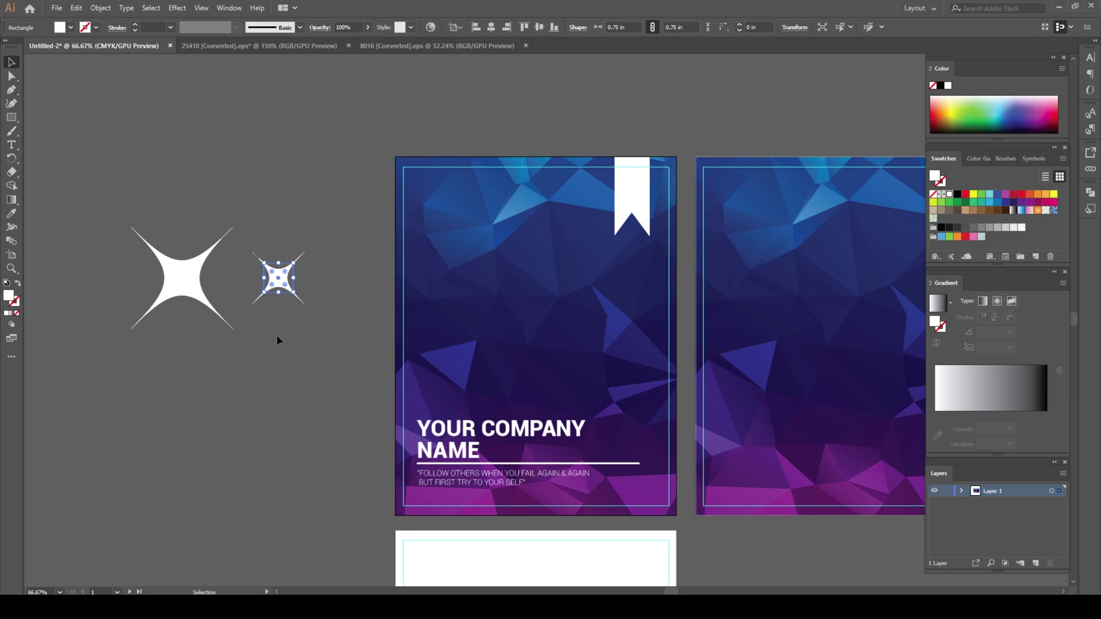
{"action": "left_click_drag", "start_coordinate": [216, 386], "coordinate": [354, 381]}
{"action": "left_click", "coordinate": [340, 294]}
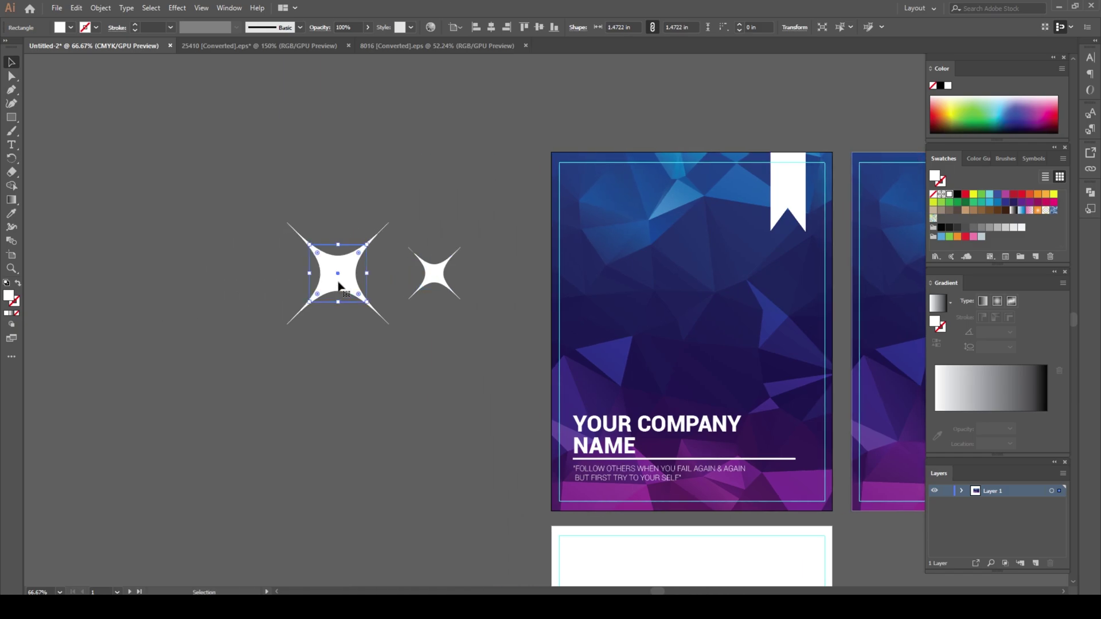
{"action": "left_click", "coordinate": [432, 283]}
{"action": "left_click_drag", "start_coordinate": [432, 281], "coordinate": [433, 313]}
{"action": "key", "text": "a"}
{"action": "key", "text": "ctrl+z"}
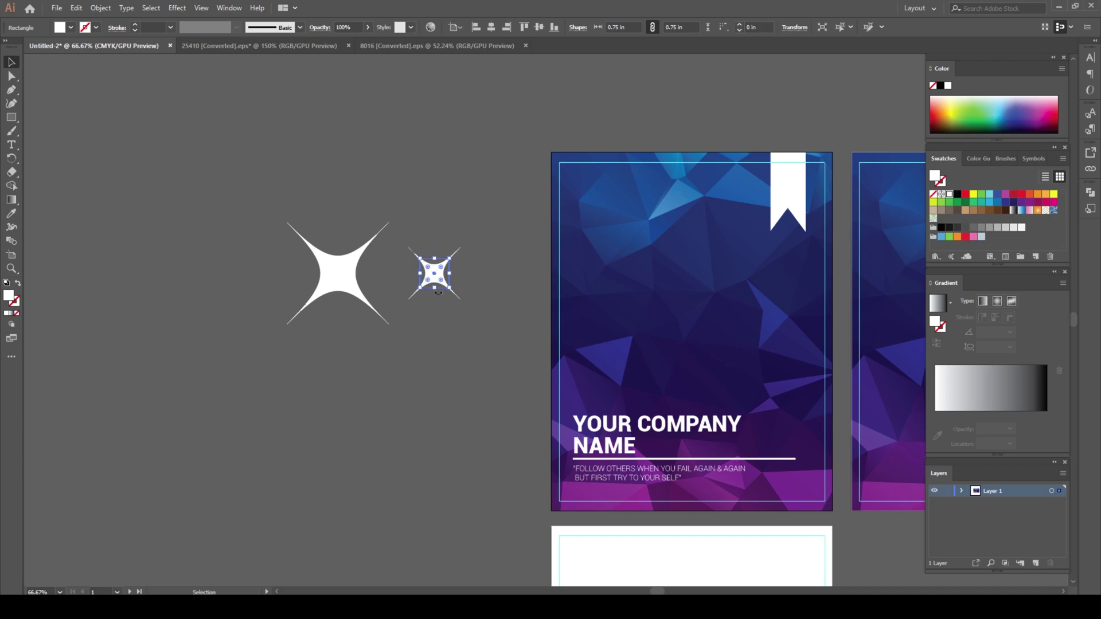
Duplicate the small puckered star to the opposite side of the large star, in line with it
{"action": "left_click", "coordinate": [433, 281]}
{"action": "left_click", "coordinate": [422, 297]}
{"action": "left_click_drag", "start_coordinate": [430, 281], "coordinate": [236, 279]}
{"action": "left_click", "coordinate": [273, 379]}
{"action": "scroll", "coordinate": [287, 387], "scroll_direction": "right", "scroll_amount": 3}
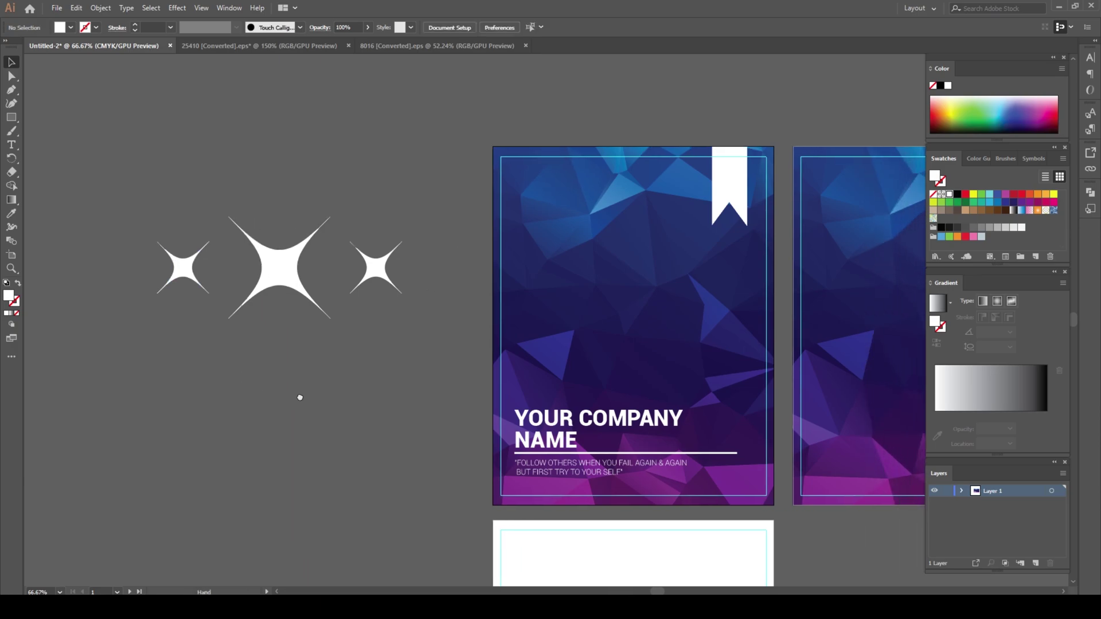
Move the three stars together onto the middle of the first artboard and enlarge them slightly
{"action": "left_click_drag", "start_coordinate": [417, 329], "coordinate": [629, 327]}
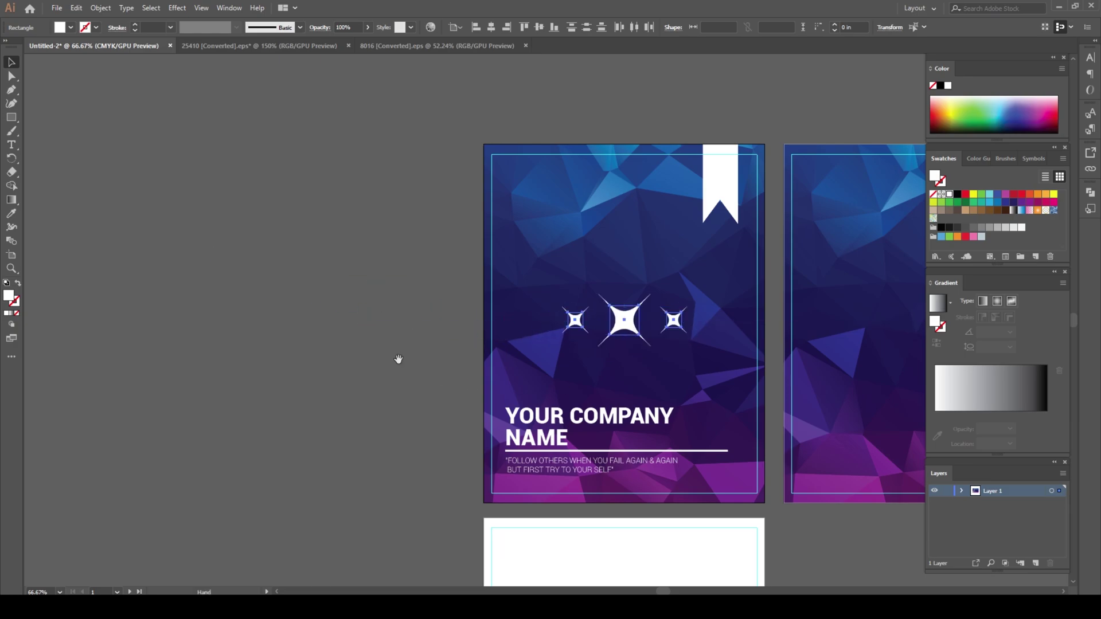
{"action": "scroll", "coordinate": [344, 386], "scroll_direction": "right", "scroll_amount": 3}
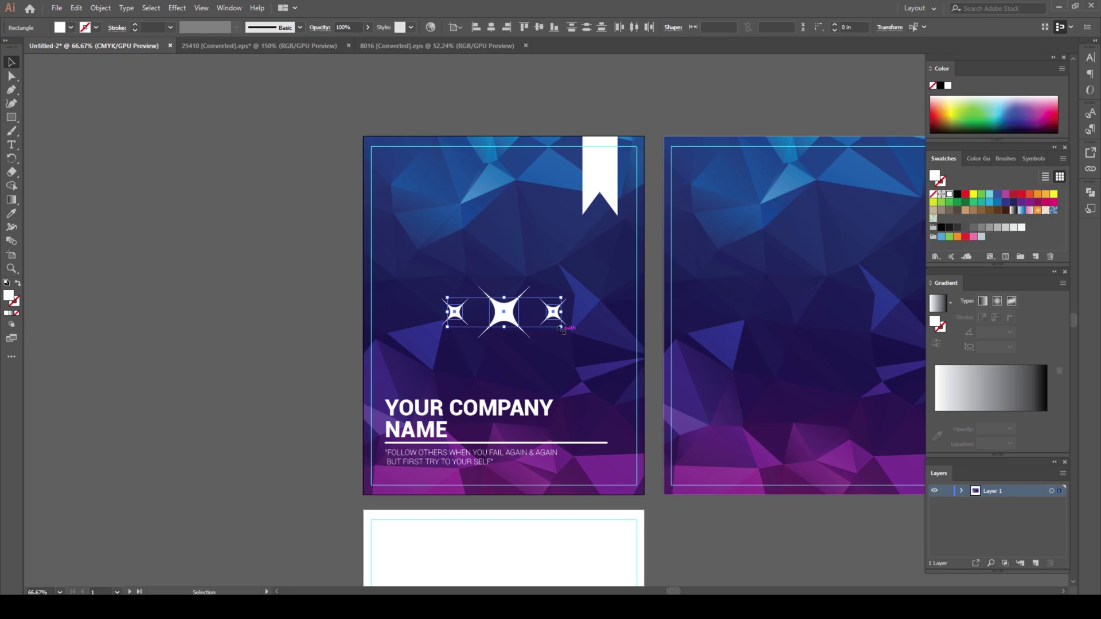
{"action": "left_click_drag", "start_coordinate": [561, 330], "coordinate": [579, 343]}
{"action": "left_click", "coordinate": [269, 345]}
Nudge the row of three stars slightly upward on the first artboard
{"action": "left_click_drag", "start_coordinate": [562, 382], "coordinate": [387, 321]}
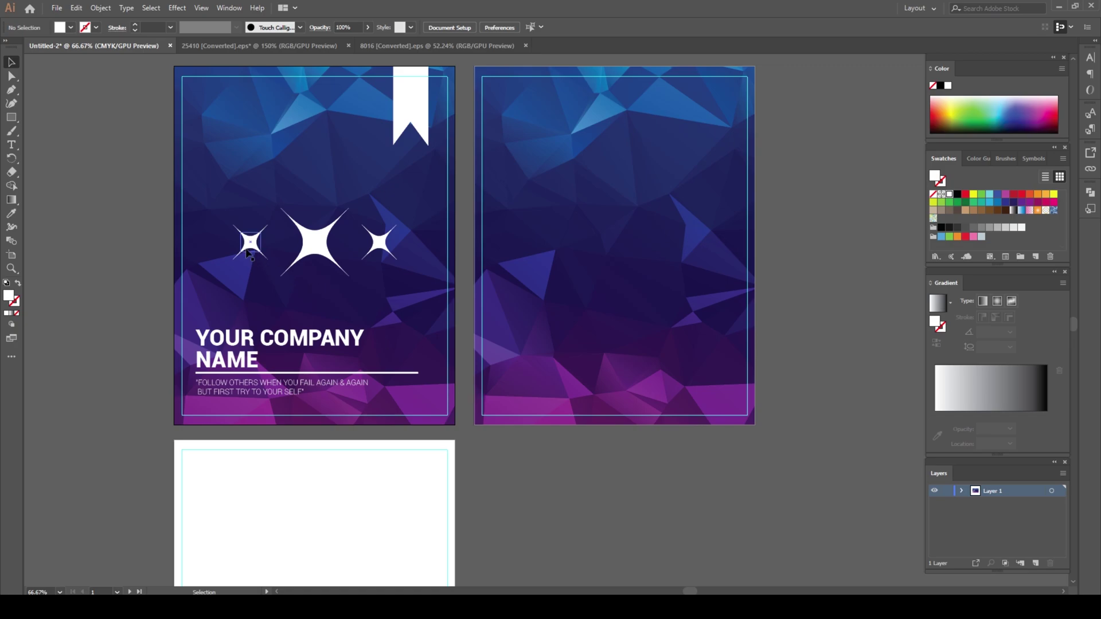
{"action": "left_click_drag", "start_coordinate": [230, 235], "coordinate": [406, 287]}
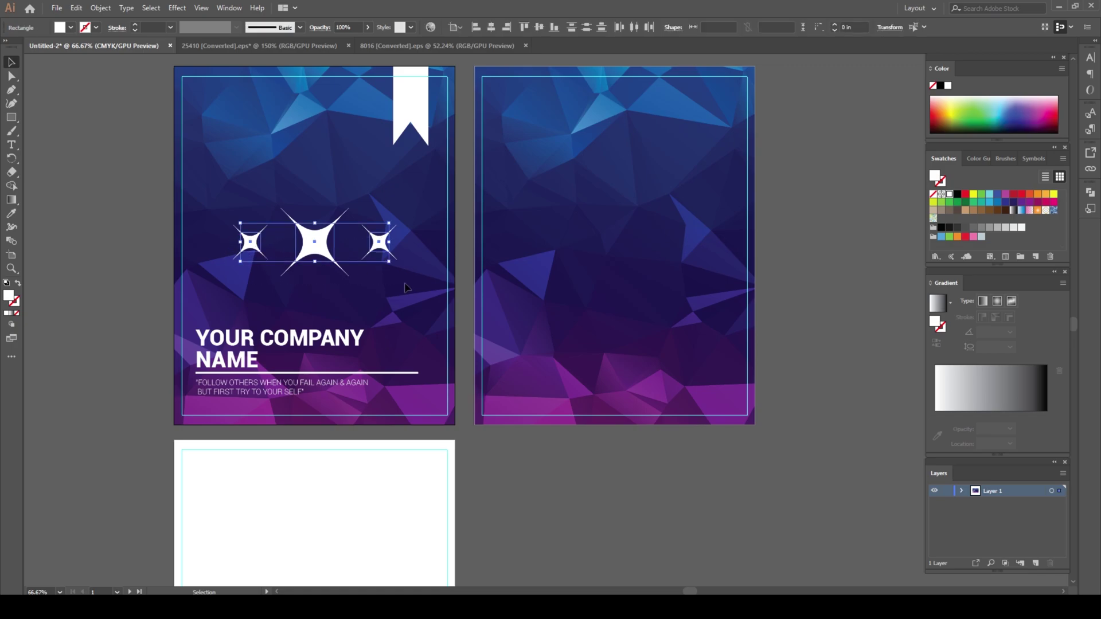
{"action": "key", "text": "Up"}
{"action": "key", "text": "Up"}
{"action": "key", "text": "Up"}
{"action": "key", "text": "Up"}
{"action": "key", "text": "Up"}
{"action": "key", "text": "Up"}
{"action": "key", "text": "Up"}
{"action": "key", "text": "Up"}
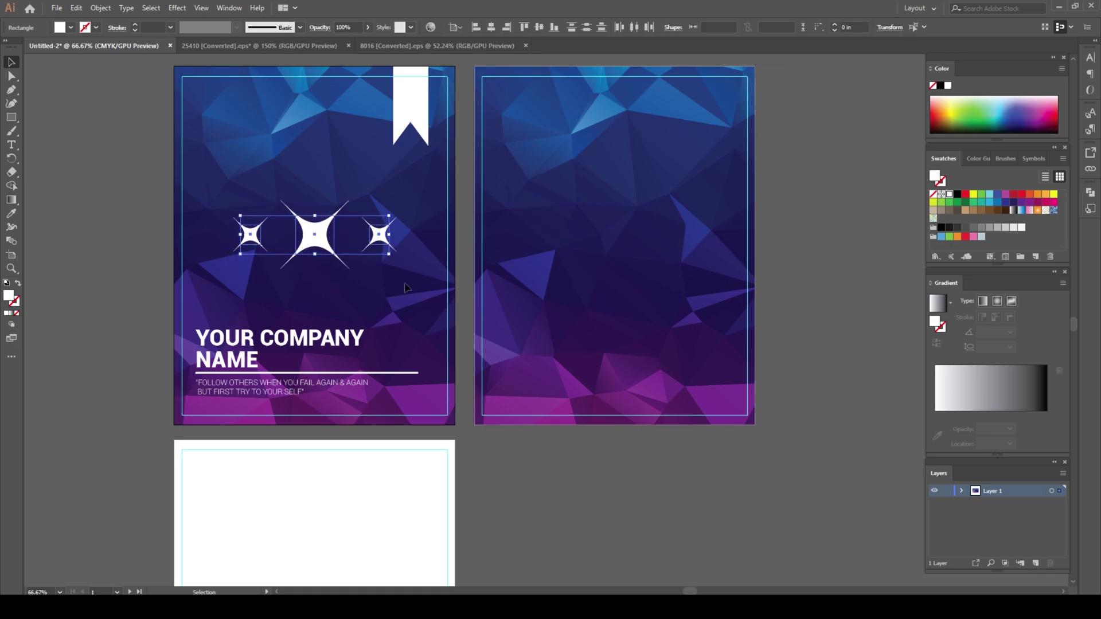
{"action": "key", "text": "Up"}
{"action": "key", "text": "Up"}
{"action": "key", "text": "Up"}
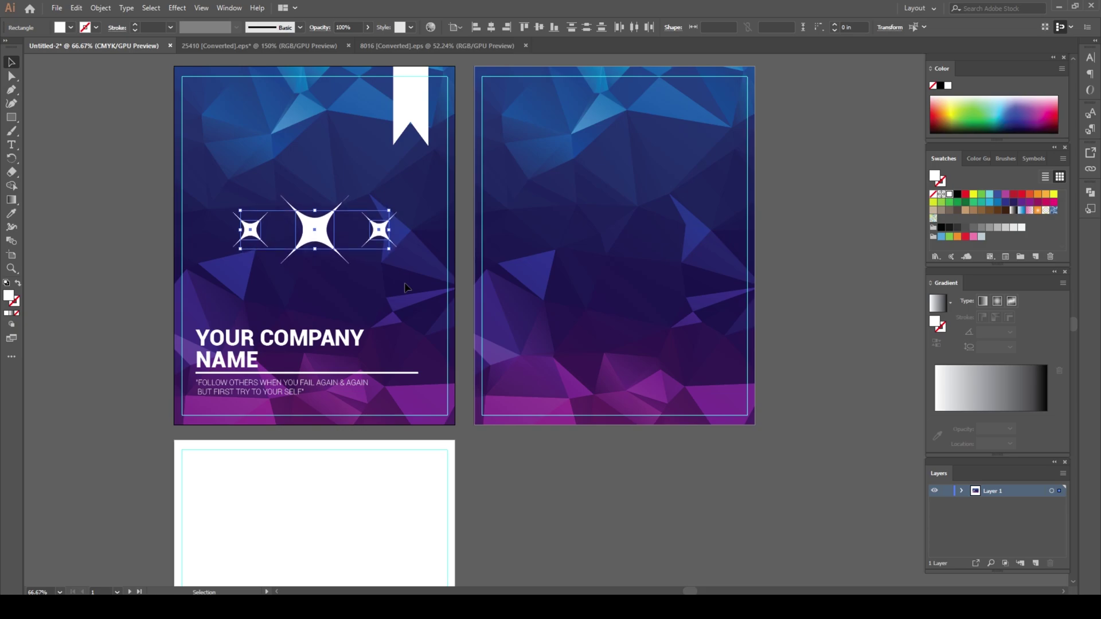
{"action": "key", "text": "Down"}
{"action": "left_click", "coordinate": [551, 481]}
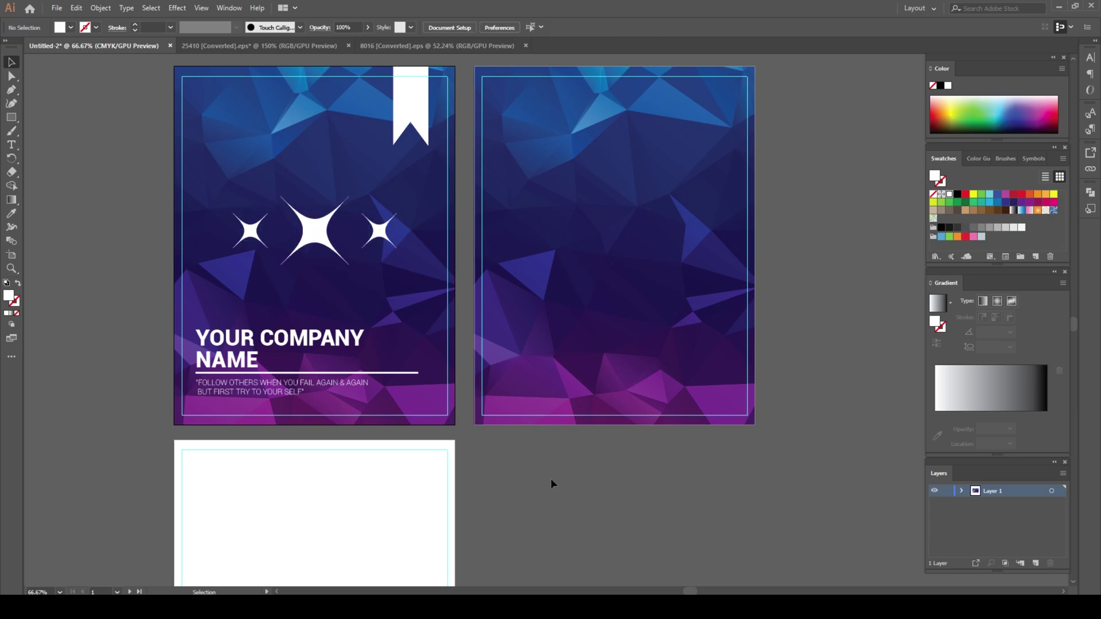
{"action": "left_click_drag", "start_coordinate": [623, 495], "coordinate": [573, 483]}
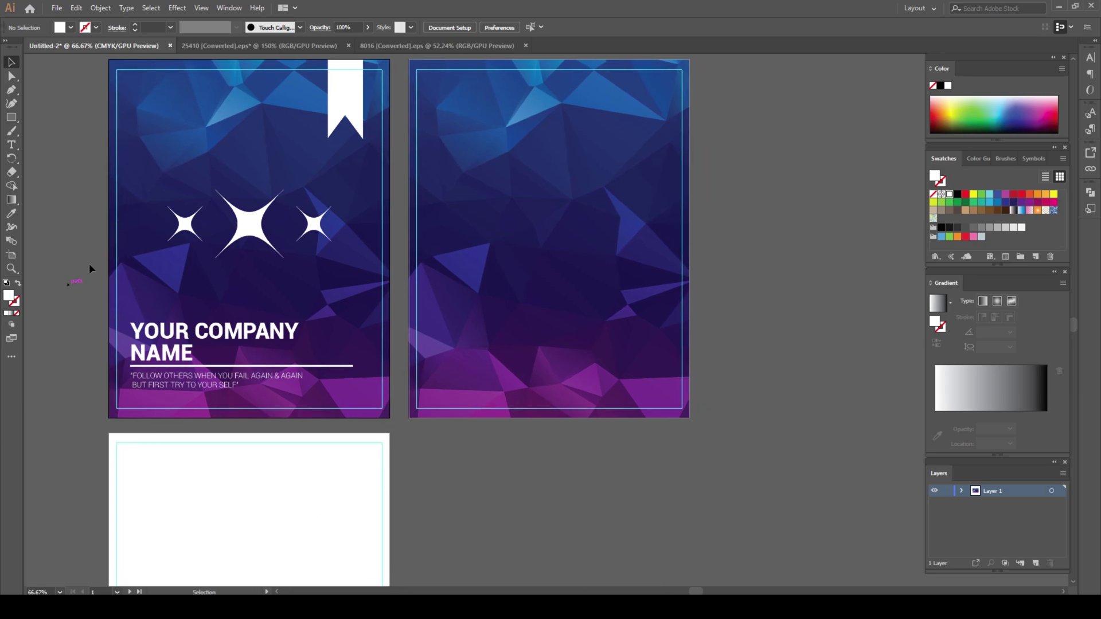
Add the point text "DHAKA,BANGLADESH" on the empty canvas below the second artboard
{"action": "left_click", "coordinate": [11, 145]}
{"action": "scroll", "coordinate": [508, 480], "scroll_direction": "down", "scroll_amount": 2}
{"action": "left_click", "coordinate": [487, 457]}
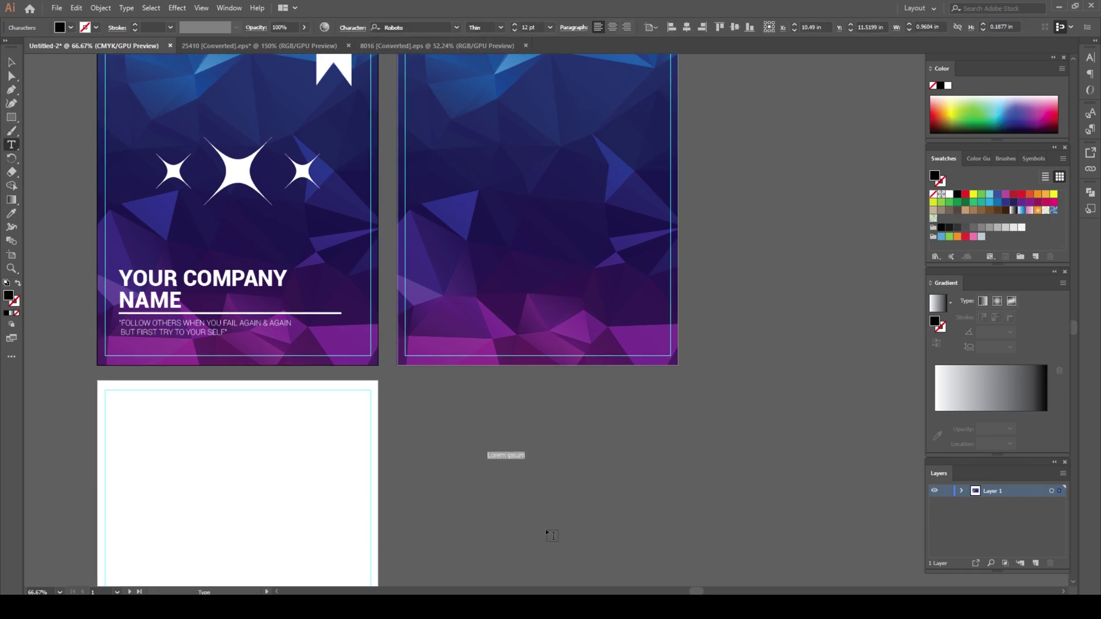
{"action": "type", "text": "DHAKA"}
{"action": "type", "text": ",BANGLADESH"}
{"action": "left_click", "coordinate": [11, 61]}
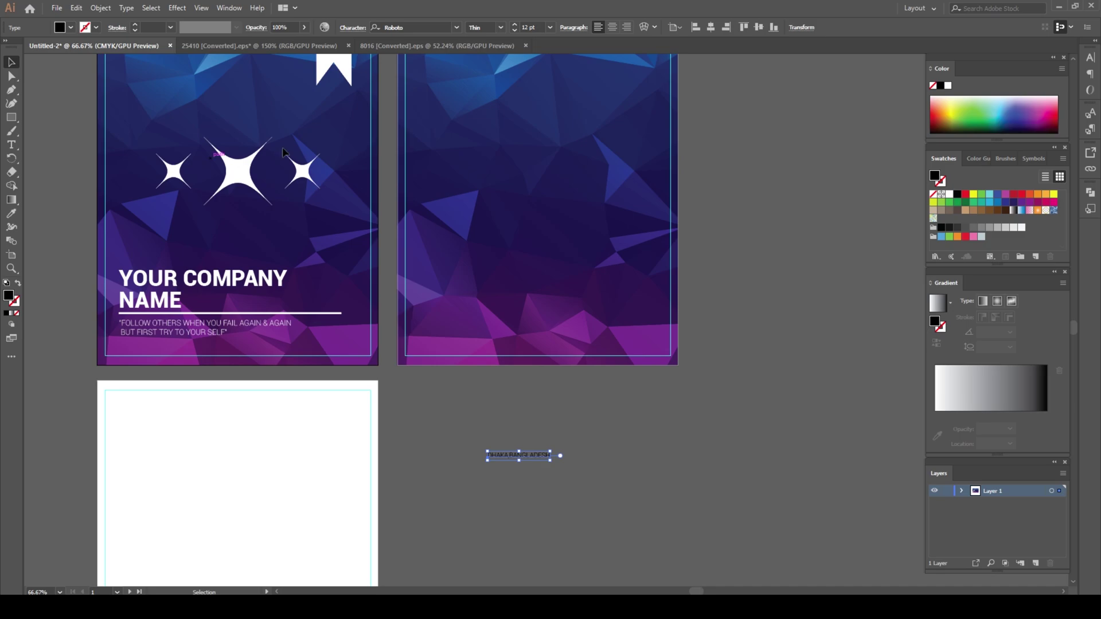
Set the DHAKA,BANGLADESH text to Roboto Black and fill it with white
{"action": "left_click", "coordinate": [502, 28]}
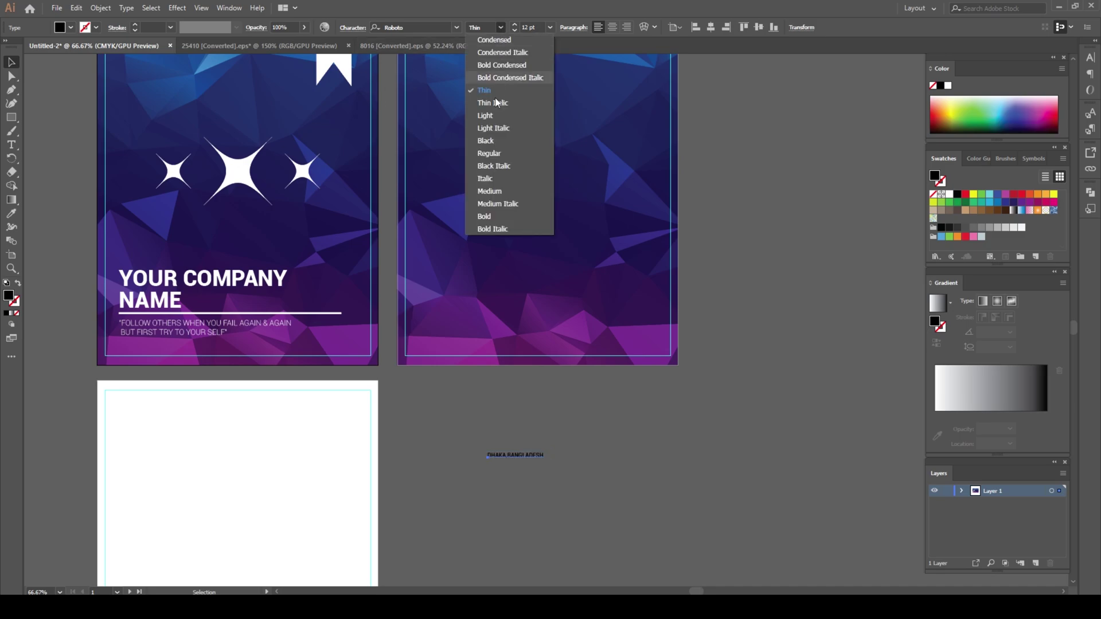
{"action": "left_click", "coordinate": [493, 143]}
{"action": "left_click", "coordinate": [70, 27]}
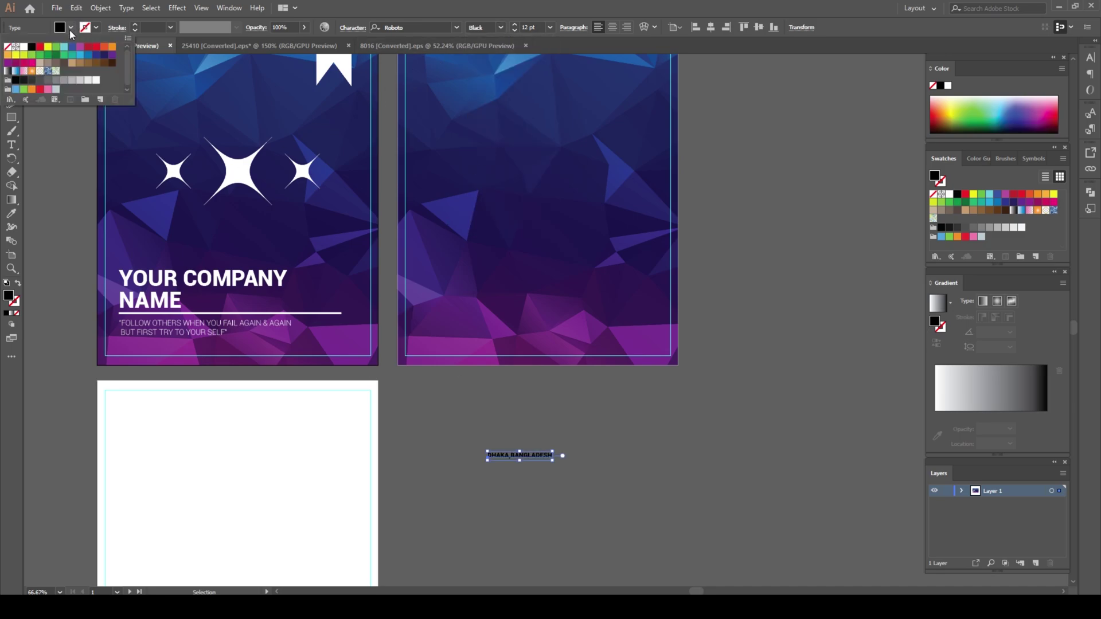
{"action": "left_click", "coordinate": [23, 48]}
Move the DHAKA,BANGLADESH text into the lower-left corner of the second artboard, inside the margin guides
{"action": "left_click_drag", "start_coordinate": [504, 409], "coordinate": [565, 437]}
{"action": "scroll", "coordinate": [531, 431], "scroll_direction": "up", "scroll_amount": 1}
{"action": "scroll", "coordinate": [531, 430], "scroll_direction": "up", "scroll_amount": 1}
{"action": "left_click_drag", "start_coordinate": [570, 530], "coordinate": [402, 262]}
{"action": "left_click", "coordinate": [398, 425]}
{"action": "left_click_drag", "start_coordinate": [428, 400], "coordinate": [407, 507]}
Nudge the DHAKA,BANGLADESH text slightly down and to the right within the second artboard's margins
{"action": "left_click", "coordinate": [359, 391]}
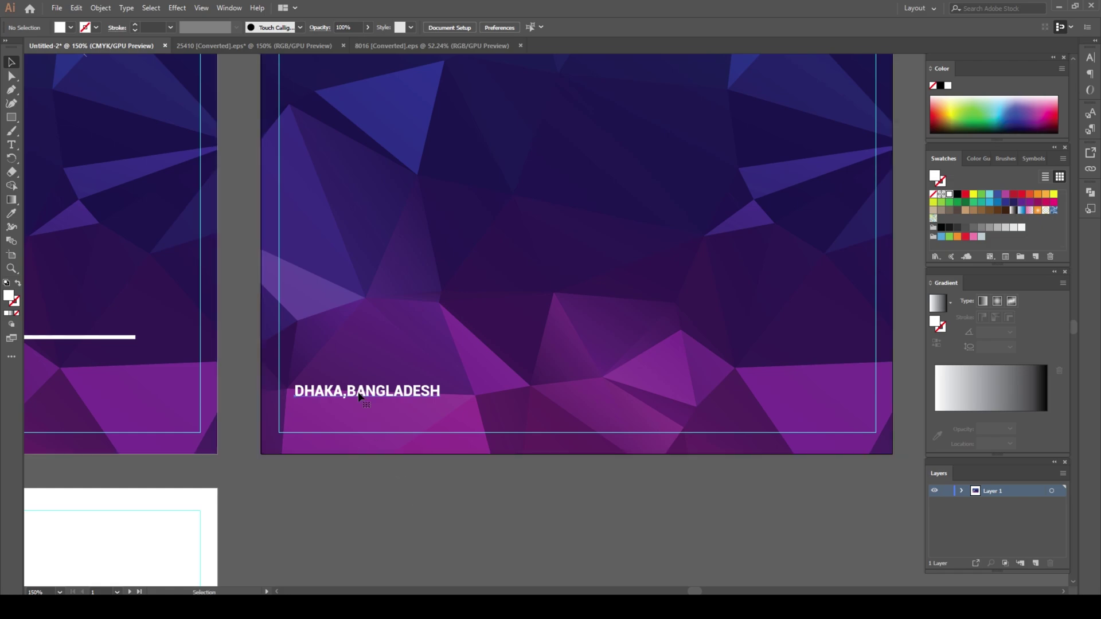
{"action": "key", "text": "Down"}
{"action": "key", "text": "Down"}
{"action": "key", "text": "Down"}
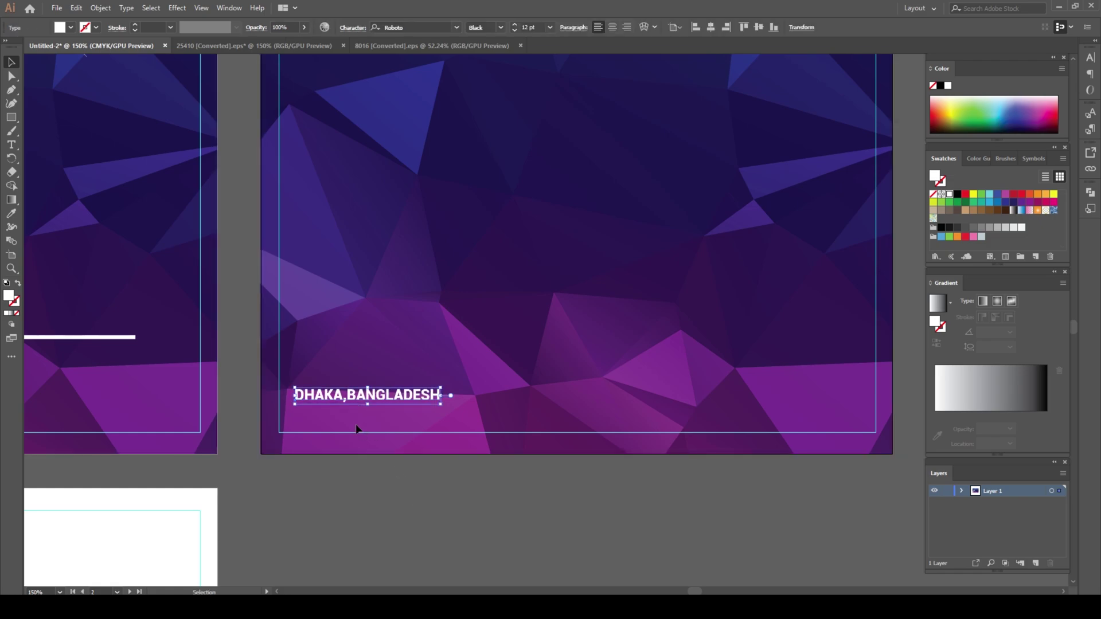
{"action": "left_click", "coordinate": [386, 510]}
{"action": "left_click", "coordinate": [401, 406]}
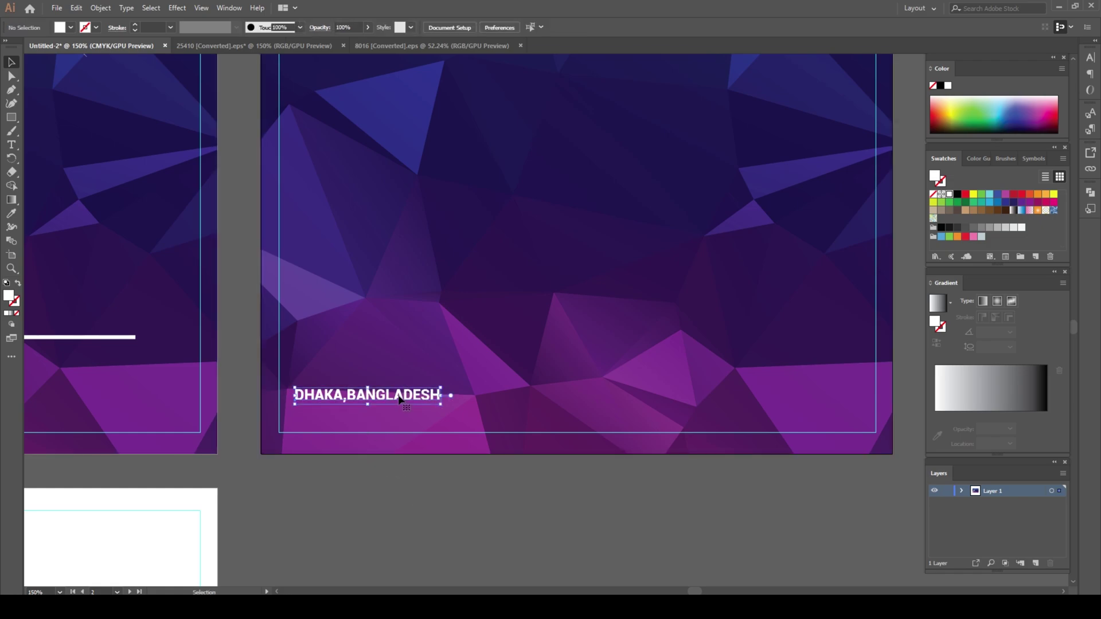
{"action": "key", "text": "Right"}
{"action": "key", "text": "Right"}
{"action": "key", "text": "Right"}
{"action": "key", "text": "Right"}
{"action": "key", "text": "Right"}
{"action": "key", "text": "Right"}
{"action": "key", "text": "Right"}
{"action": "left_click", "coordinate": [419, 504]}
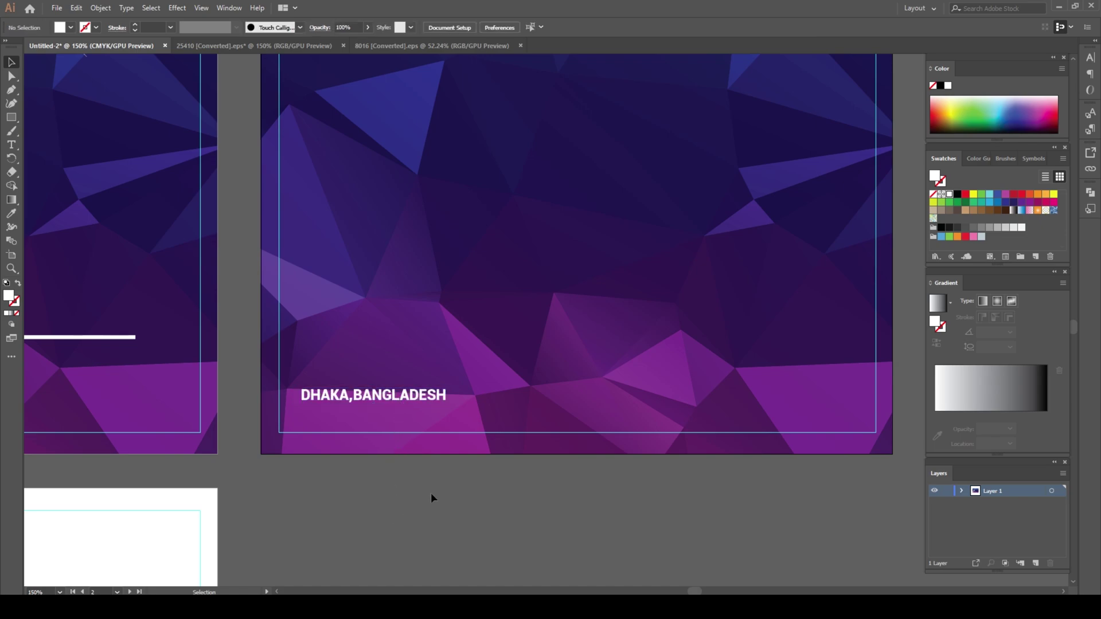
Add a placeholder phone number as point text below the second artboard and fill it with white
{"action": "scroll", "coordinate": [436, 476], "scroll_direction": "right", "scroll_amount": 1}
{"action": "scroll", "coordinate": [436, 476], "scroll_direction": "down", "scroll_amount": 1}
{"action": "left_click", "coordinate": [12, 145]}
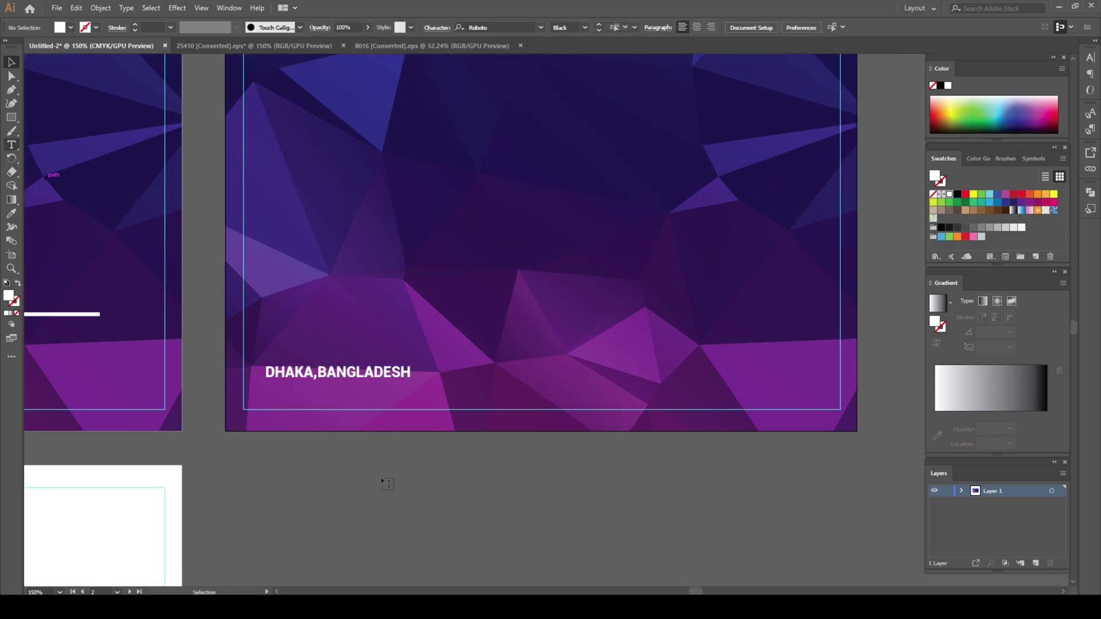
{"action": "left_click", "coordinate": [383, 476]}
{"action": "type", "text": "001122334455"}
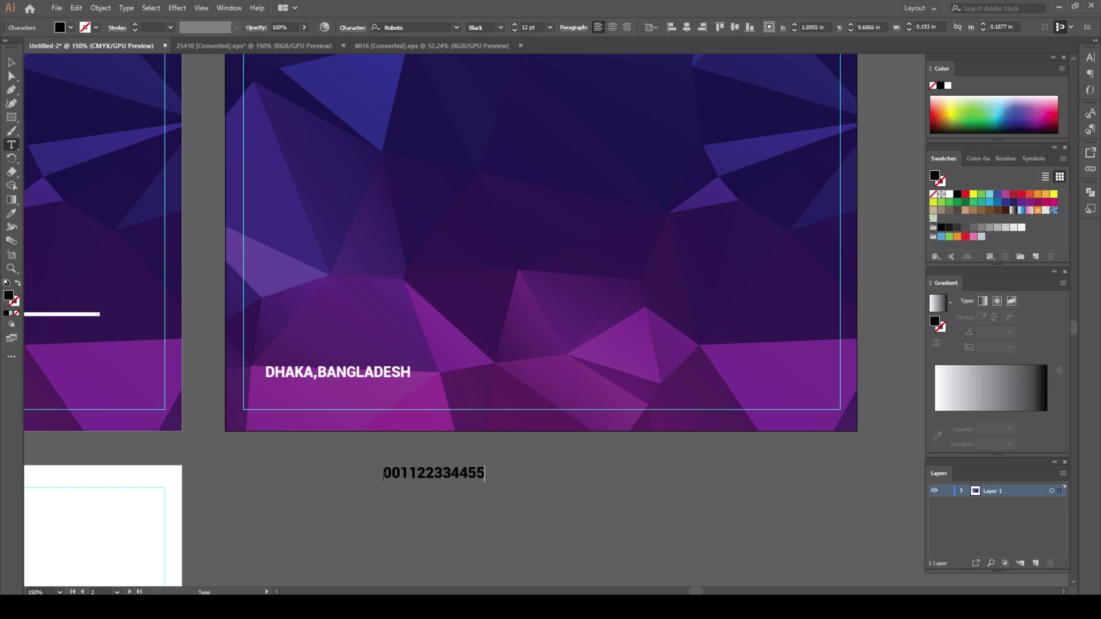
{"action": "left_click", "coordinate": [11, 61]}
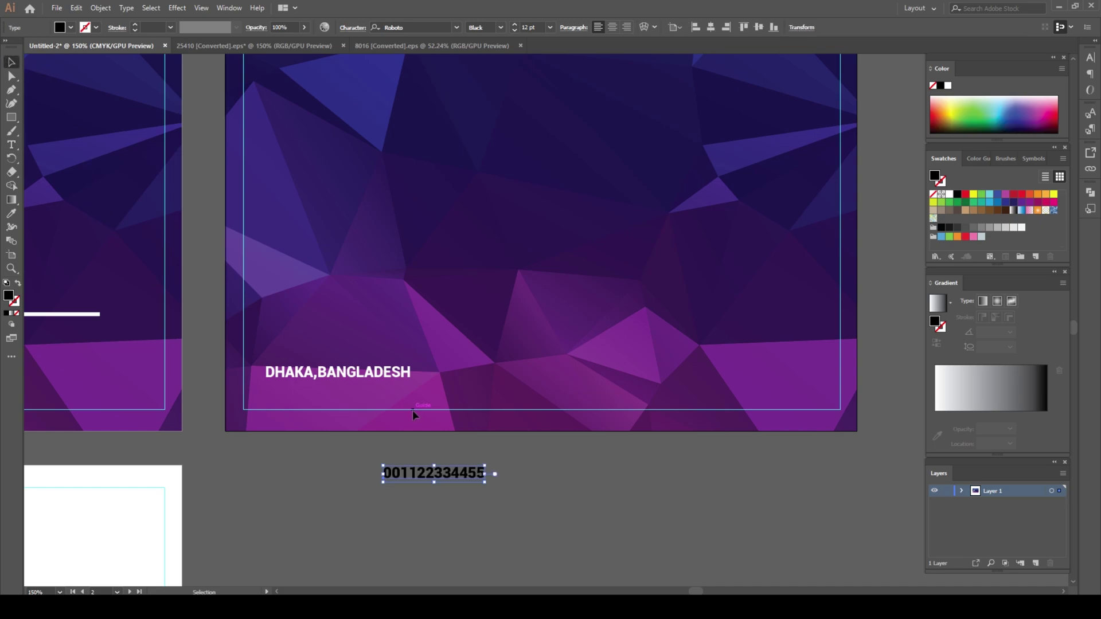
{"action": "left_click", "coordinate": [71, 27]}
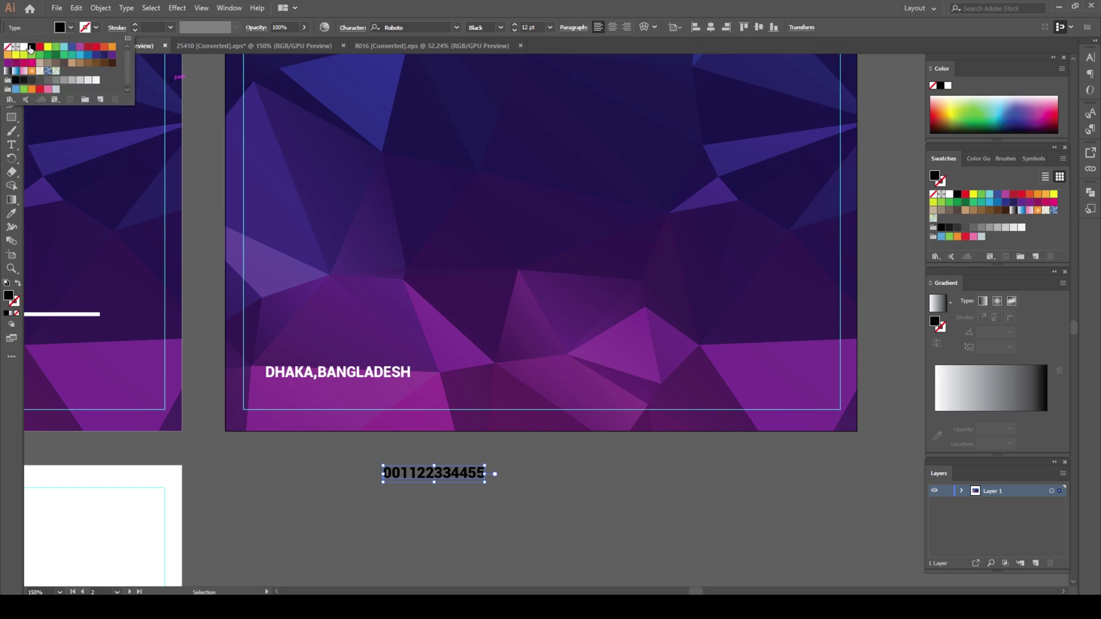
{"action": "left_click", "coordinate": [23, 47]}
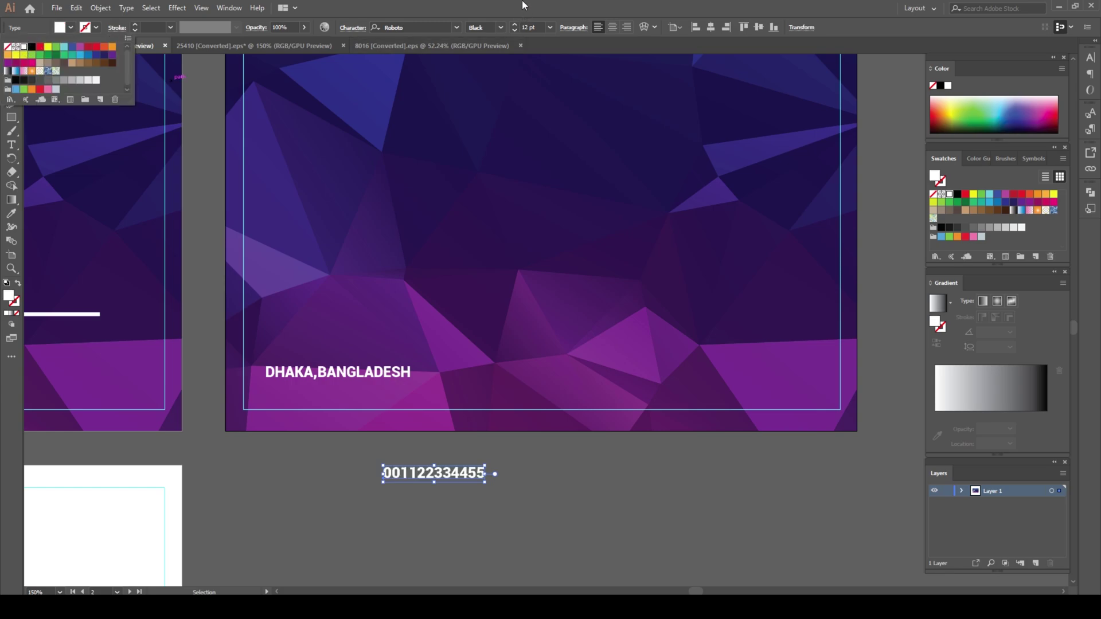
Move the phone number onto the second artboard, level with and to the right of the DHAKA,BANGLADESH text
{"action": "left_click", "coordinate": [444, 472]}
{"action": "left_click_drag", "start_coordinate": [451, 479], "coordinate": [555, 380]}
{"action": "left_click", "coordinate": [545, 474]}
{"action": "left_click_drag", "start_coordinate": [546, 473], "coordinate": [532, 477]}
Add a placeholder e-mail address in capitals as point text below the second artboard and fill it with white
{"action": "key", "text": "t"}
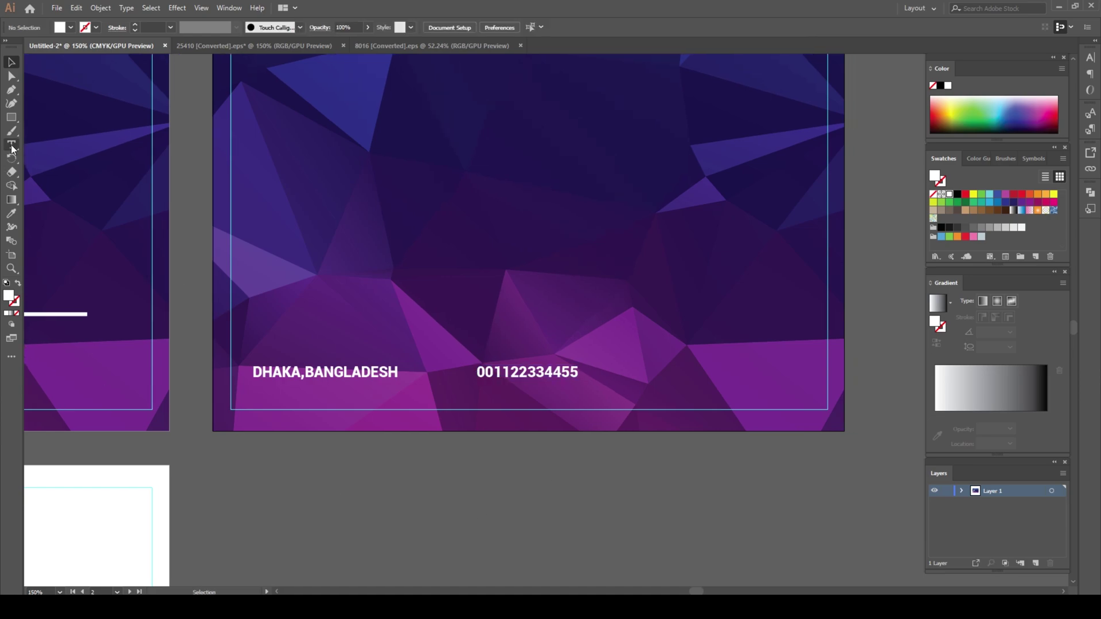
{"action": "left_click", "coordinate": [407, 505]}
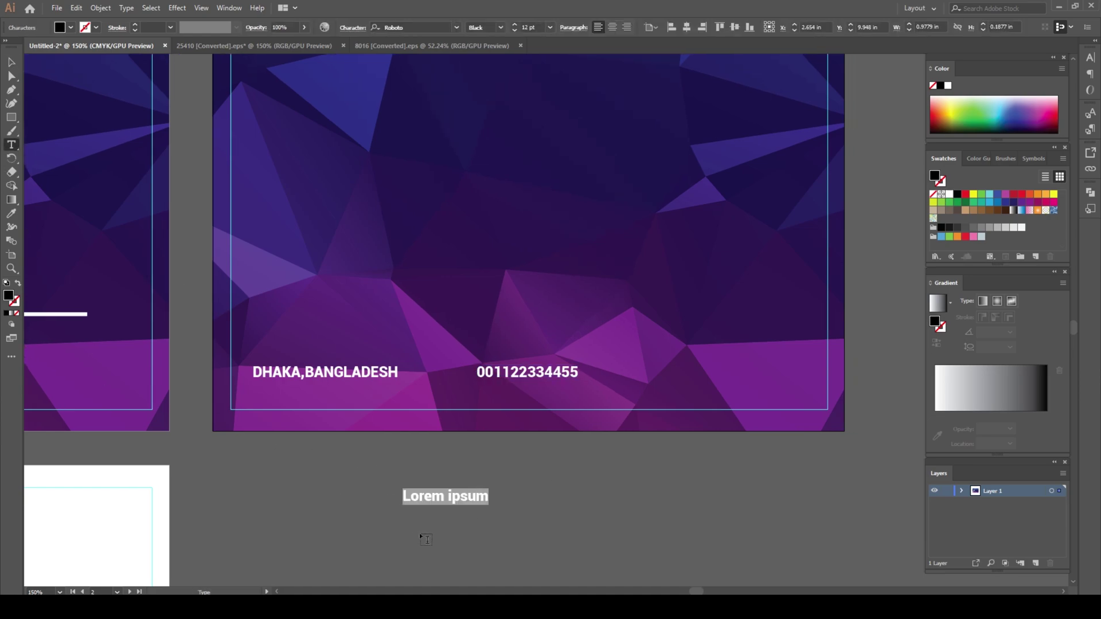
{"action": "type", "text": "YOUR"}
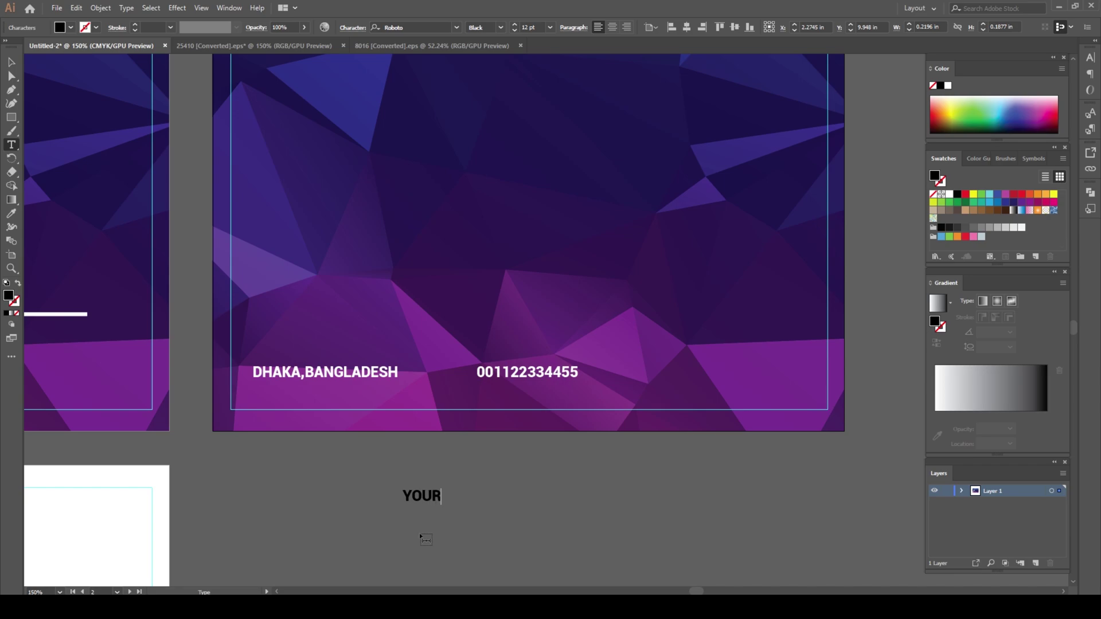
{"action": "type", "text": "NAME@GMAIL>COM"}
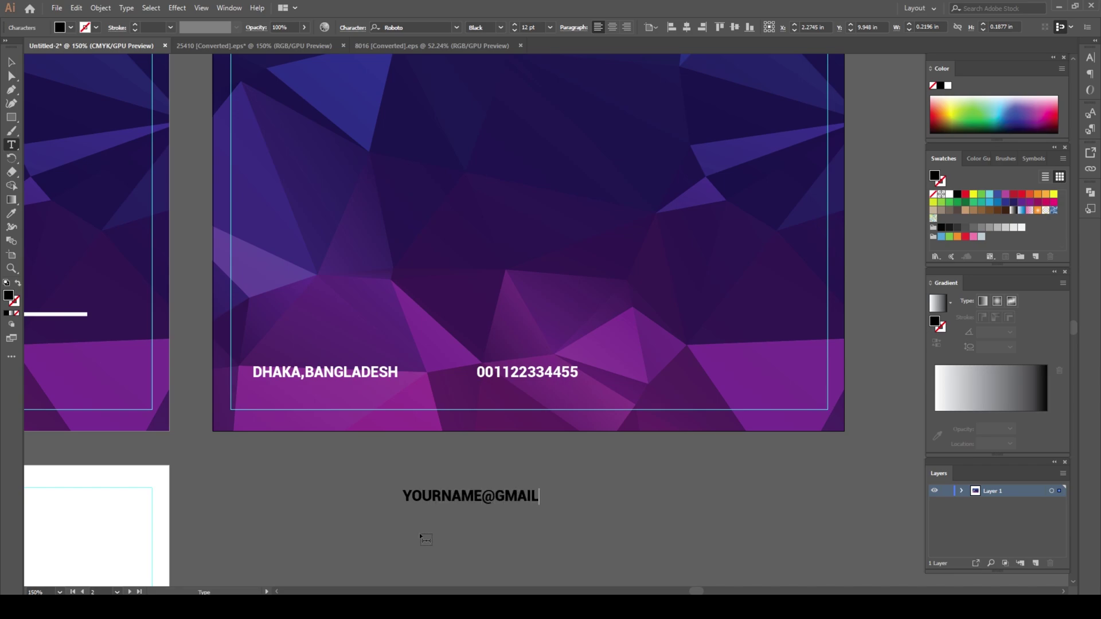
{"action": "key", "text": "BackSpace"}
{"action": "key", "text": "BackSpace"}
{"action": "key", "text": "BackSpace"}
{"action": "key", "text": "BackSpace"}
{"action": "type", "text": ".COM"}
{"action": "left_click", "coordinate": [11, 61]}
{"action": "left_click", "coordinate": [70, 28]}
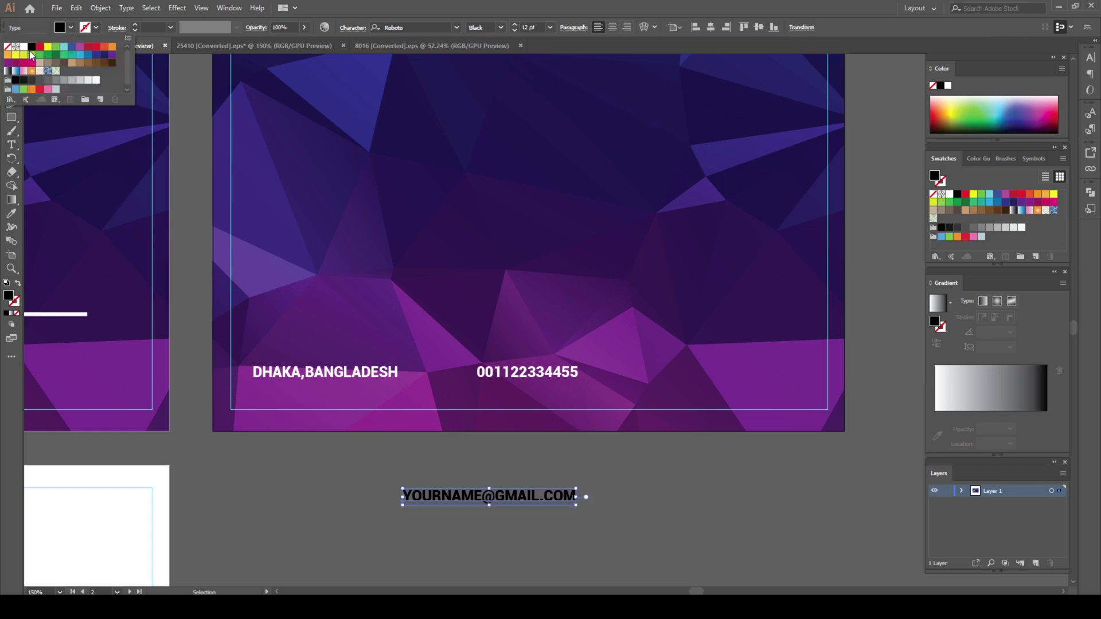
{"action": "left_click", "coordinate": [24, 47]}
Move the e-mail text to the lower-right corner of the second artboard, level with the phone number
{"action": "left_click", "coordinate": [526, 498]}
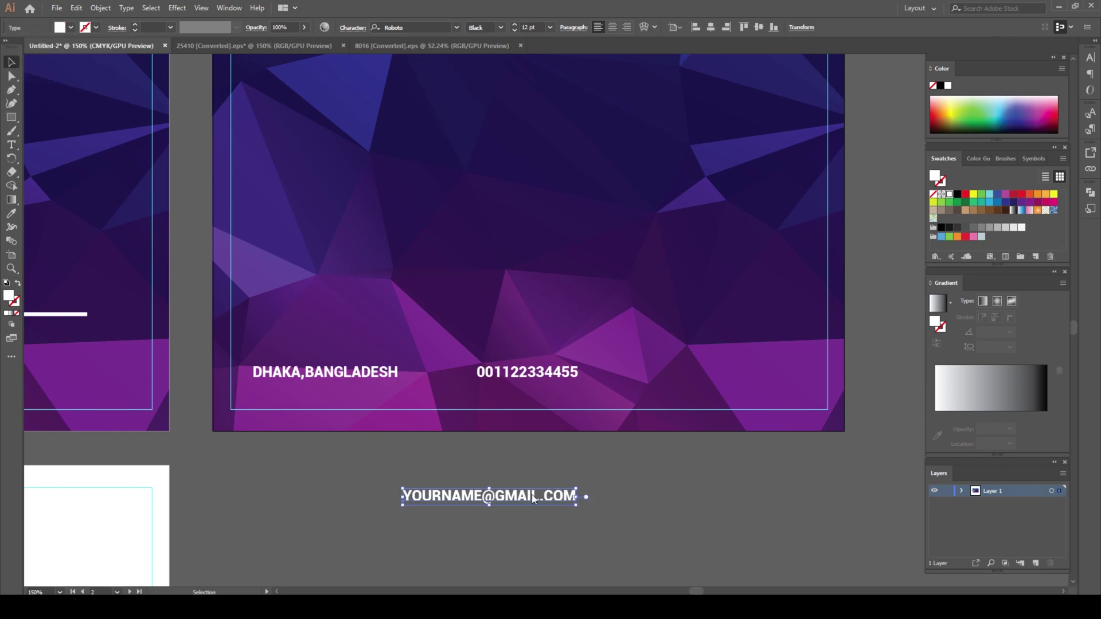
{"action": "left_click_drag", "start_coordinate": [539, 492], "coordinate": [758, 372]}
{"action": "left_click", "coordinate": [665, 522]}
{"action": "left_click_drag", "start_coordinate": [647, 523], "coordinate": [649, 532]}
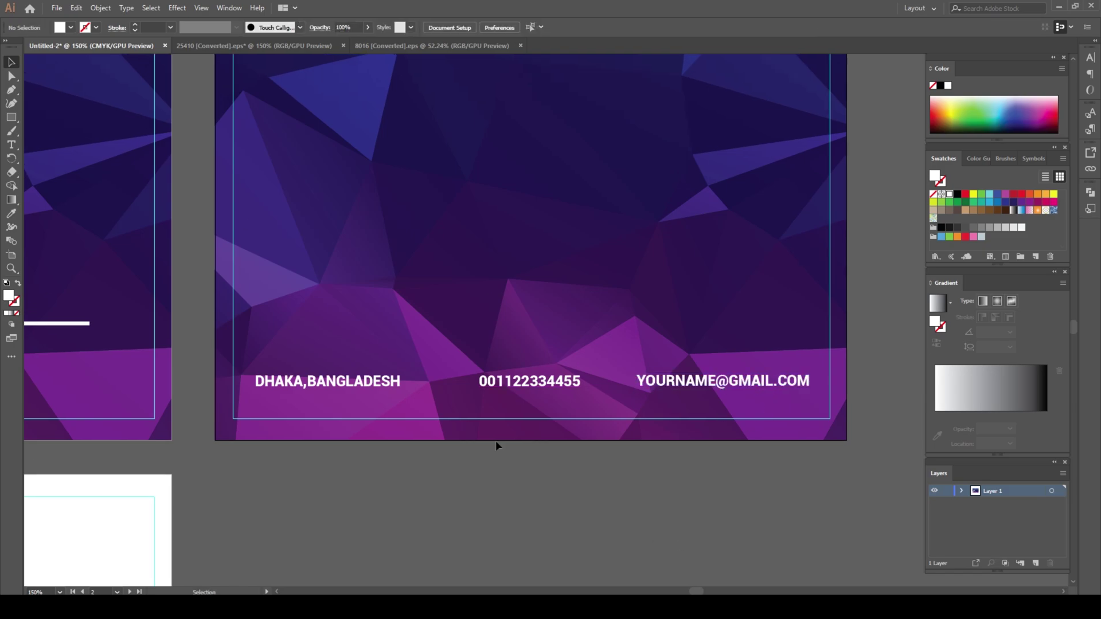
Bring the location pin icon from 8016 [Converted].eps onto Untitled-2's second artboard and fill it with white
{"action": "left_click", "coordinate": [457, 50]}
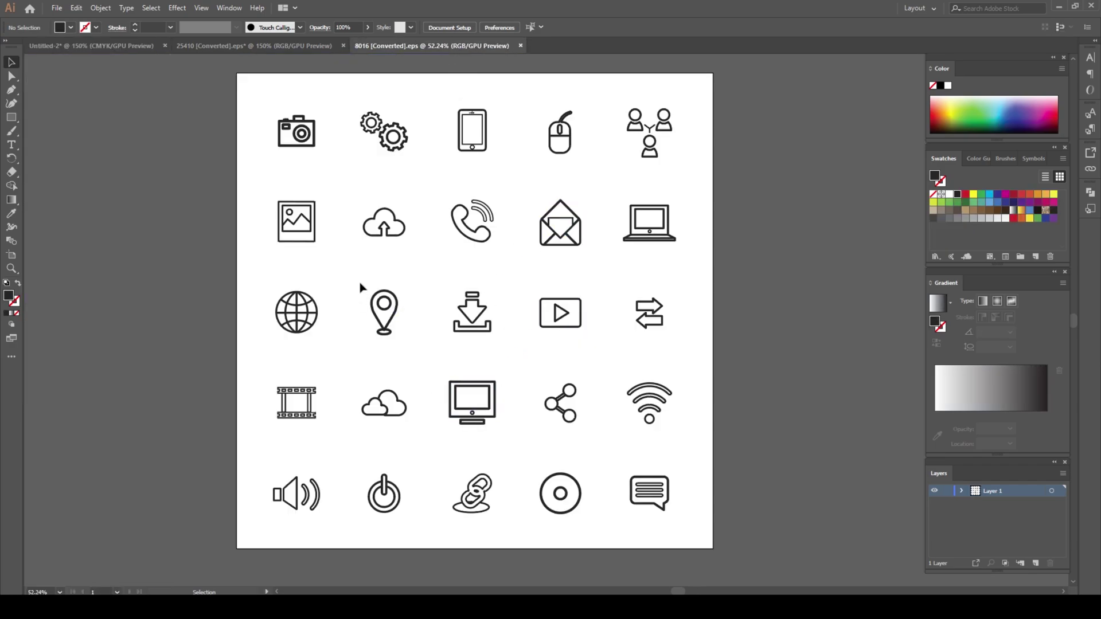
{"action": "left_click", "coordinate": [392, 323]}
{"action": "left_click_drag", "start_coordinate": [393, 322], "coordinate": [449, 251]}
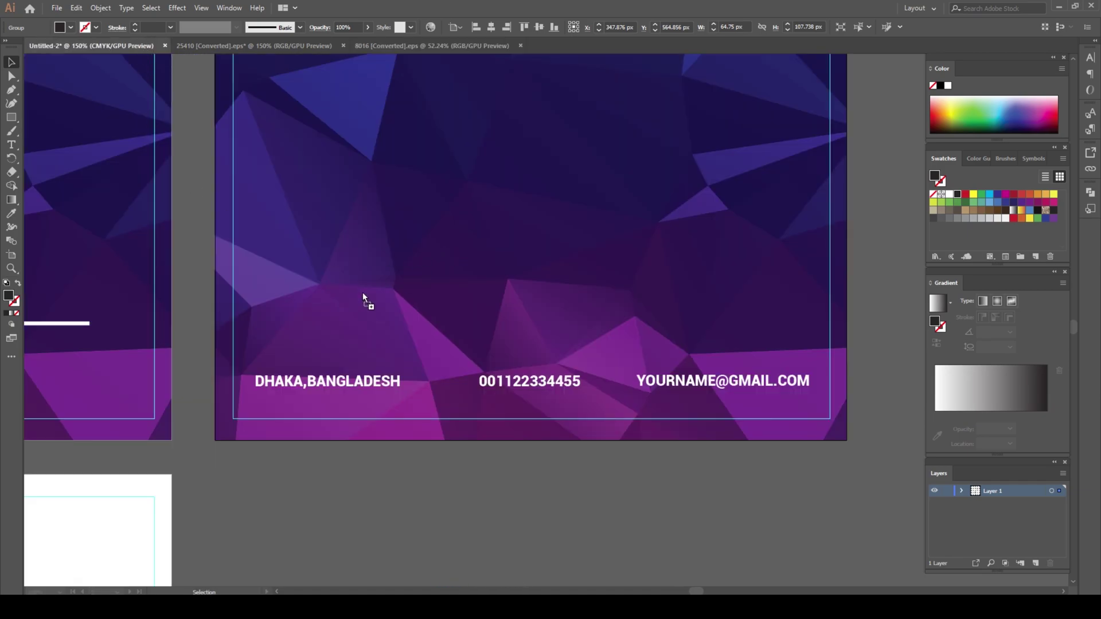
{"action": "left_click_drag", "start_coordinate": [362, 291], "coordinate": [363, 291]}
{"action": "left_click", "coordinate": [70, 28]}
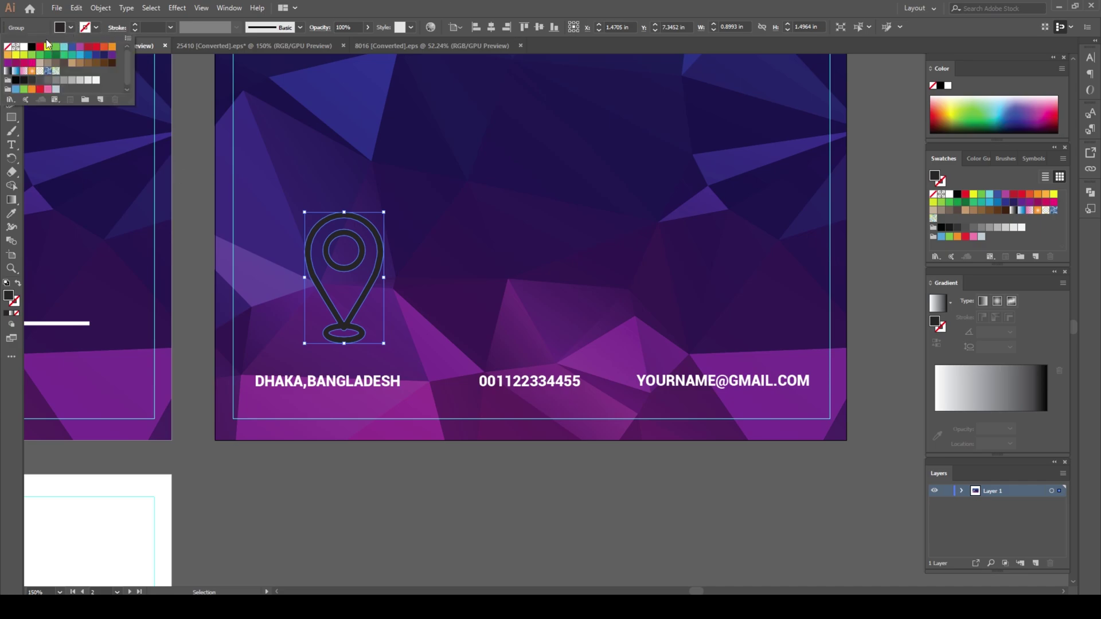
{"action": "left_click", "coordinate": [24, 46]}
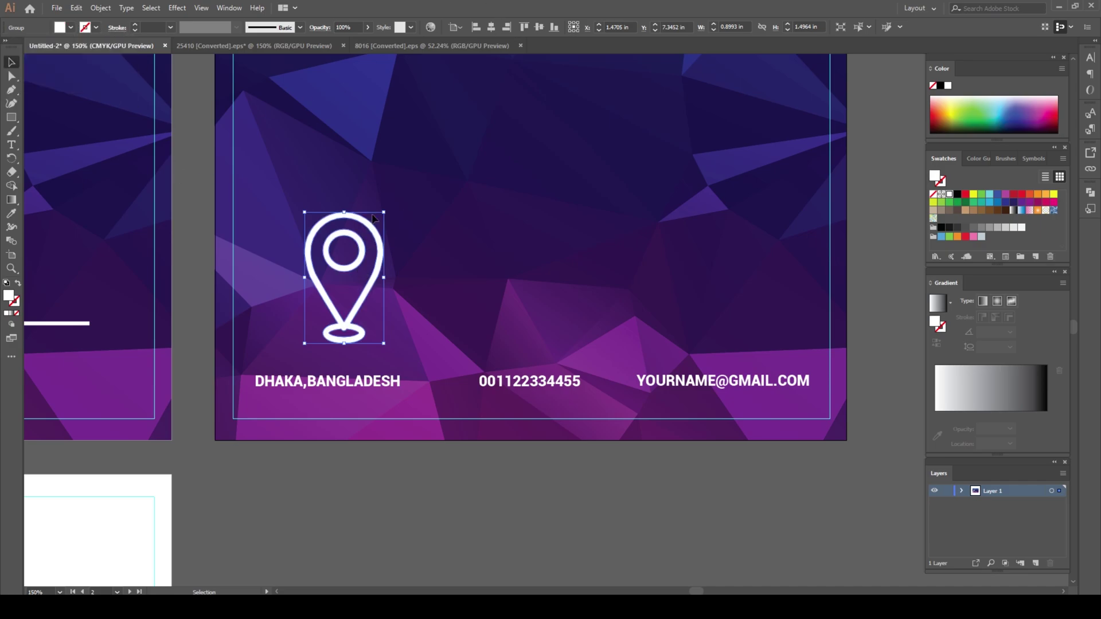
Scale the location pin icon down to about 0.17 by 0.28 in and place it above the DHAKA,BANGLADESH text
{"action": "left_click_drag", "start_coordinate": [383, 211], "coordinate": [374, 338]}
{"action": "key", "text": "Down"}
{"action": "key", "text": "Down"}
{"action": "key", "text": "Down"}
{"action": "key", "text": "Down"}
{"action": "key", "text": "Down"}
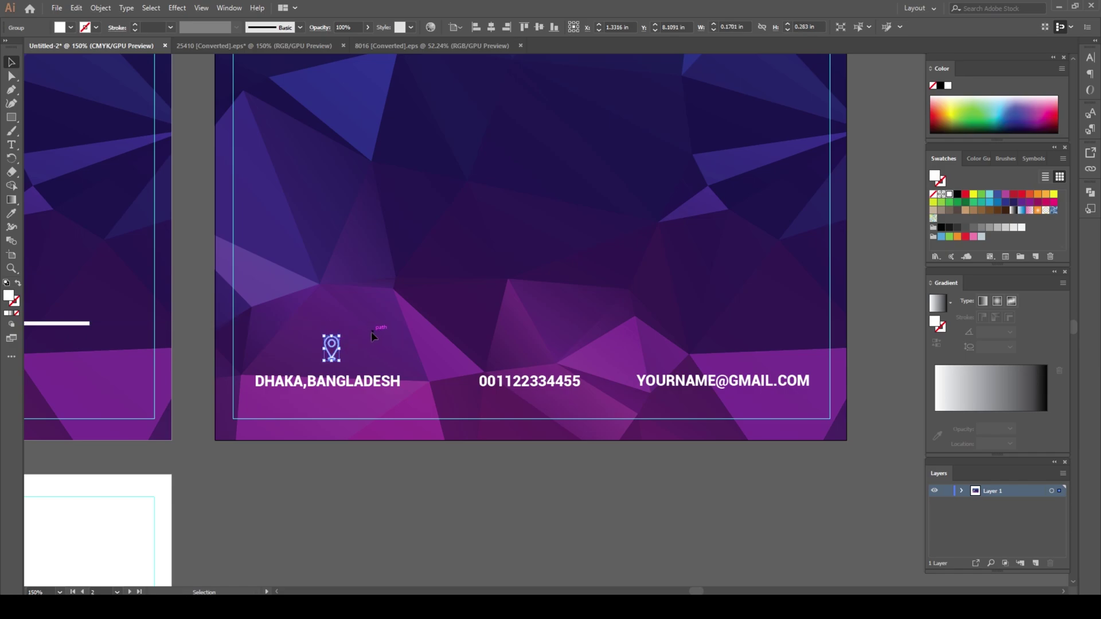
Nudge the location pin icon slightly left and down, closer to the DHAKA,BANGLADESH text
{"action": "key", "text": "Left"}
{"action": "key", "text": "Left"}
{"action": "key", "text": "Left"}
{"action": "key", "text": "Left"}
{"action": "key", "text": "Left"}
{"action": "key", "text": "Left"}
{"action": "key", "text": "Down"}
{"action": "key", "text": "Down"}
{"action": "key", "text": "Down"}
{"action": "key", "text": "Down"}
{"action": "left_click", "coordinate": [360, 511]}
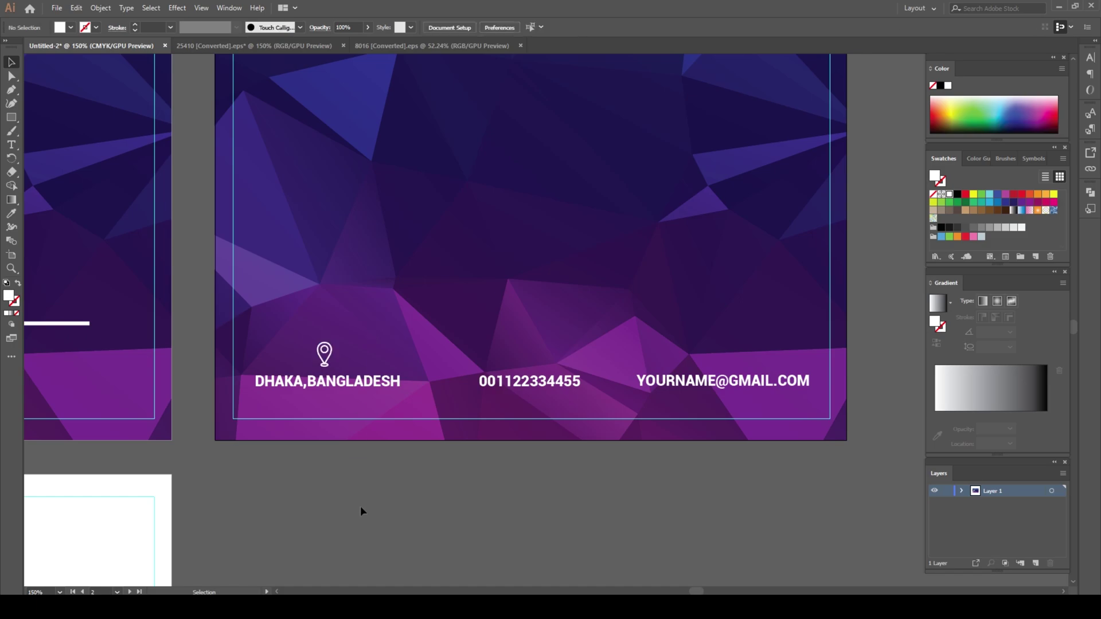
Bring the phone icon from 8016 [Converted].eps onto Untitled-2's second artboard and fill it with white
{"action": "left_click", "coordinate": [376, 48]}
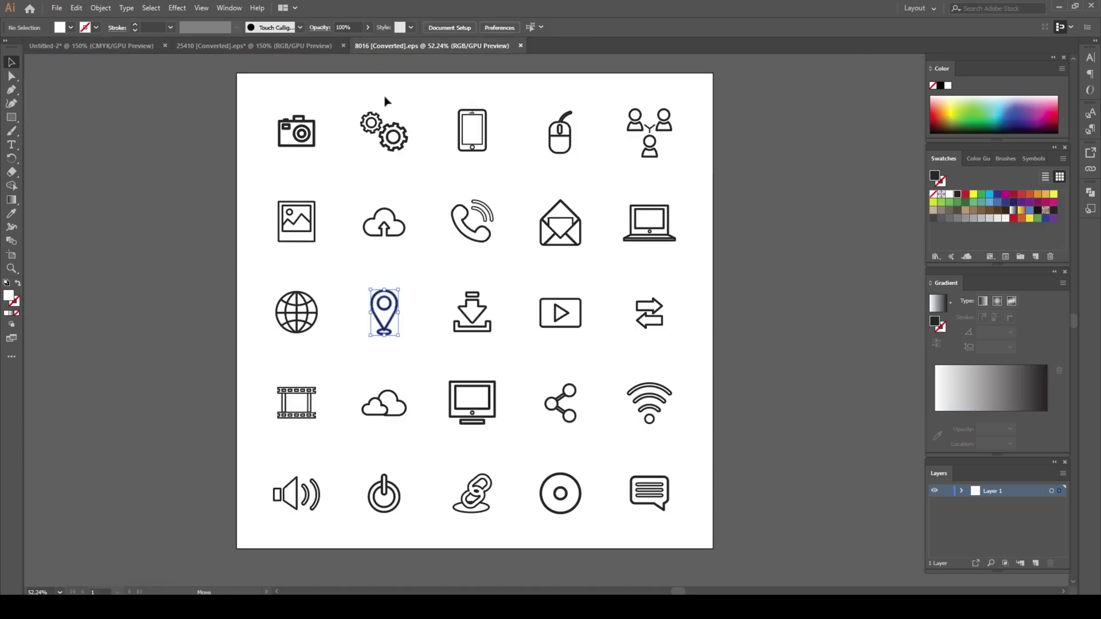
{"action": "left_click", "coordinate": [484, 244]}
{"action": "left_click_drag", "start_coordinate": [485, 243], "coordinate": [436, 353]}
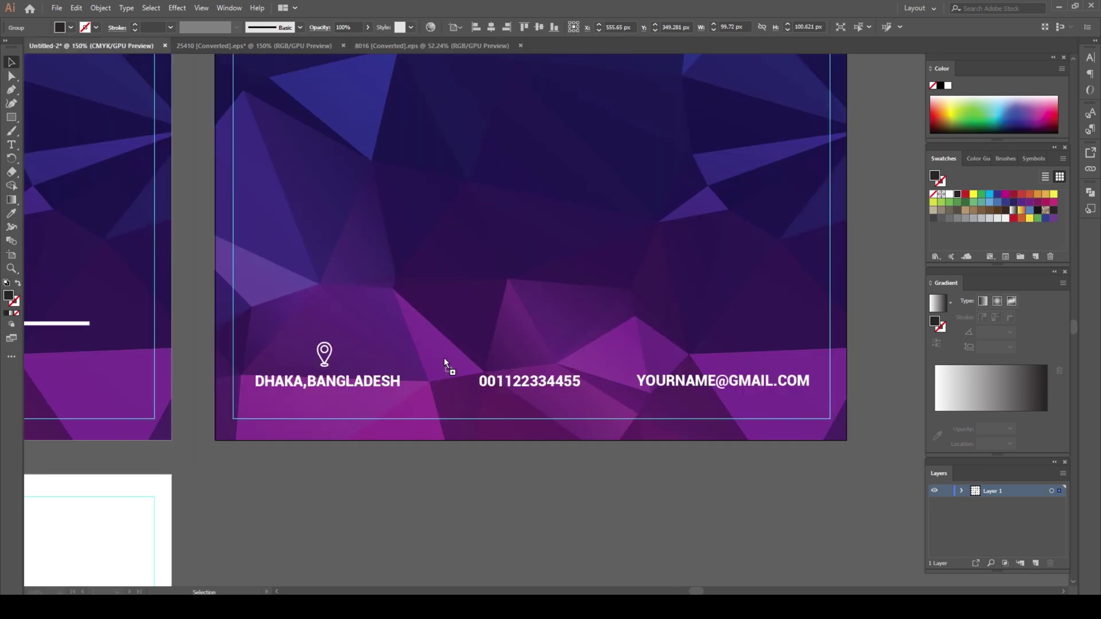
{"action": "left_click_drag", "start_coordinate": [525, 310], "coordinate": [525, 311]}
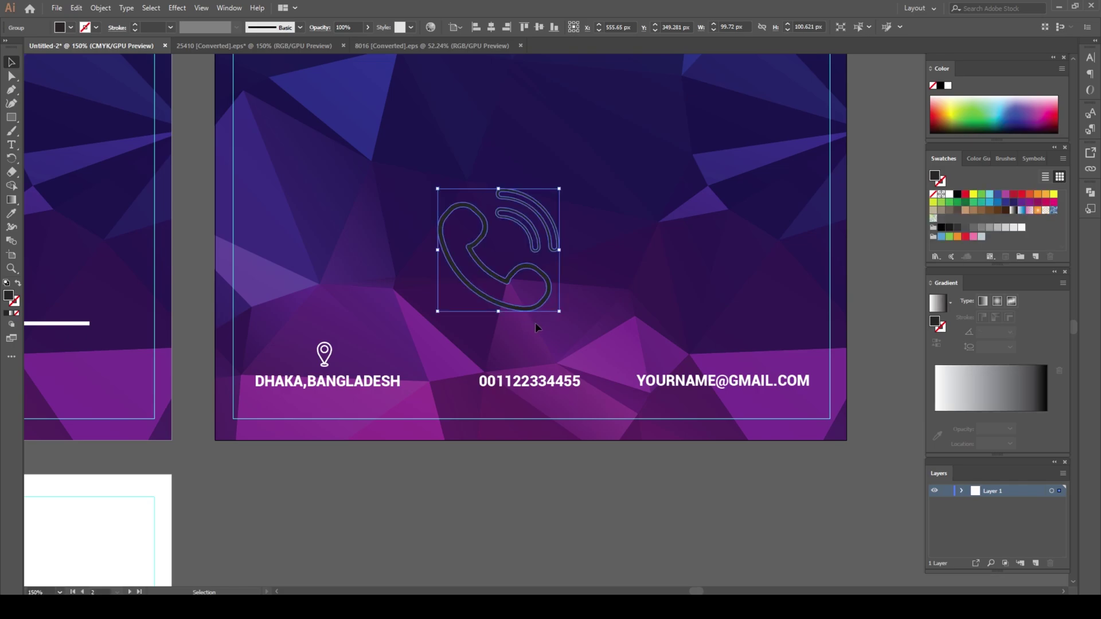
{"action": "left_click", "coordinate": [70, 27]}
{"action": "left_click", "coordinate": [22, 48]}
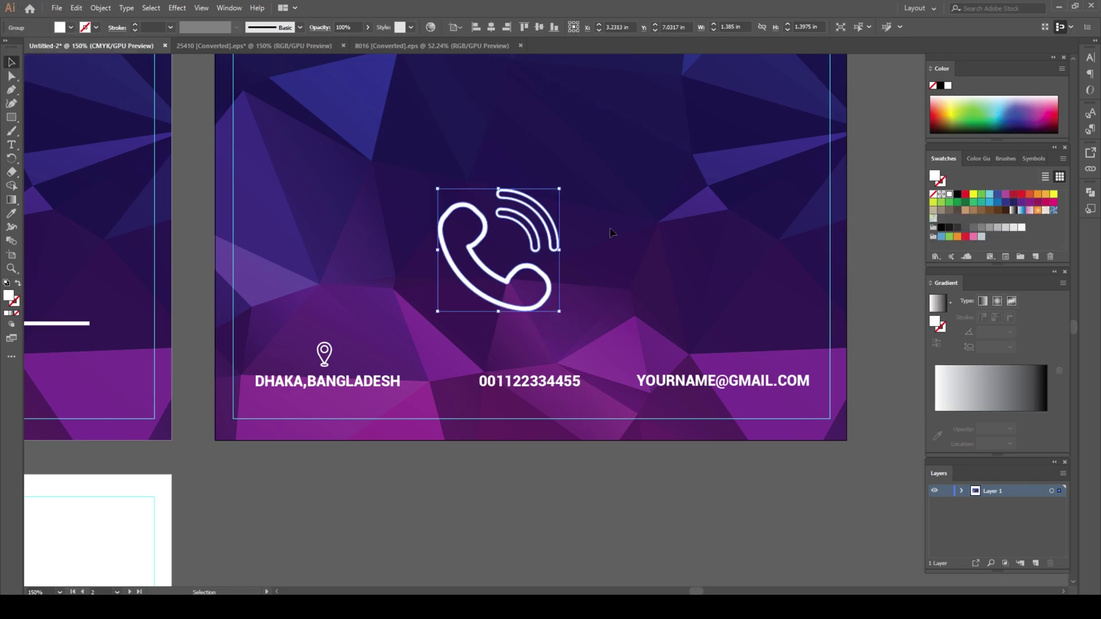
Scale the phone icon down to slightly over 0.2 in wide and place it centred above the phone number
{"action": "left_click_drag", "start_coordinate": [561, 187], "coordinate": [538, 368]}
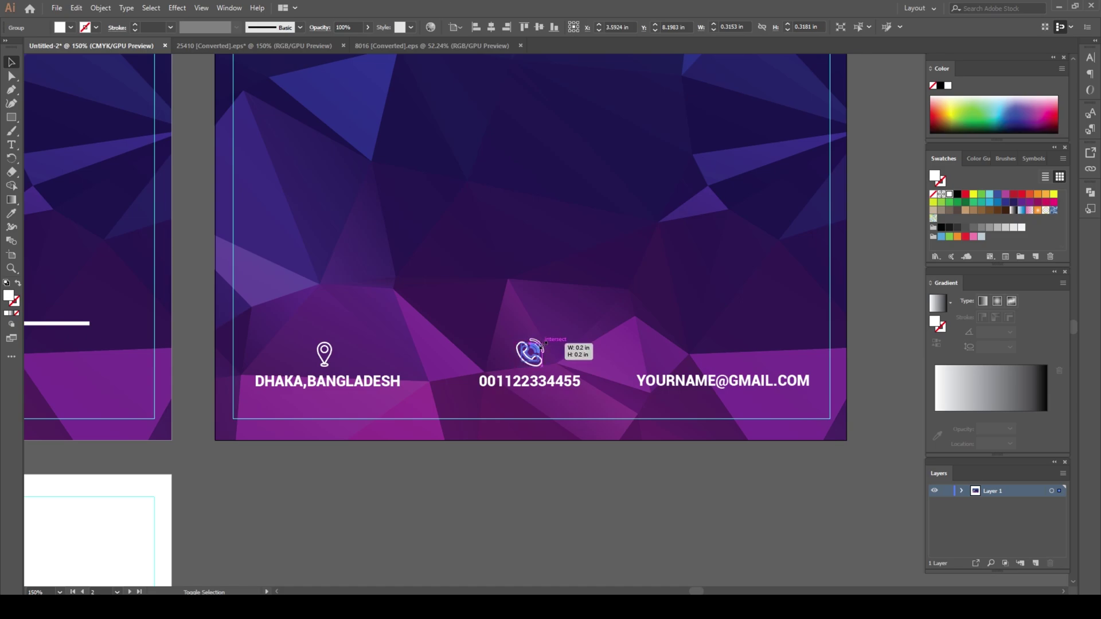
{"action": "left_click", "coordinate": [562, 439]}
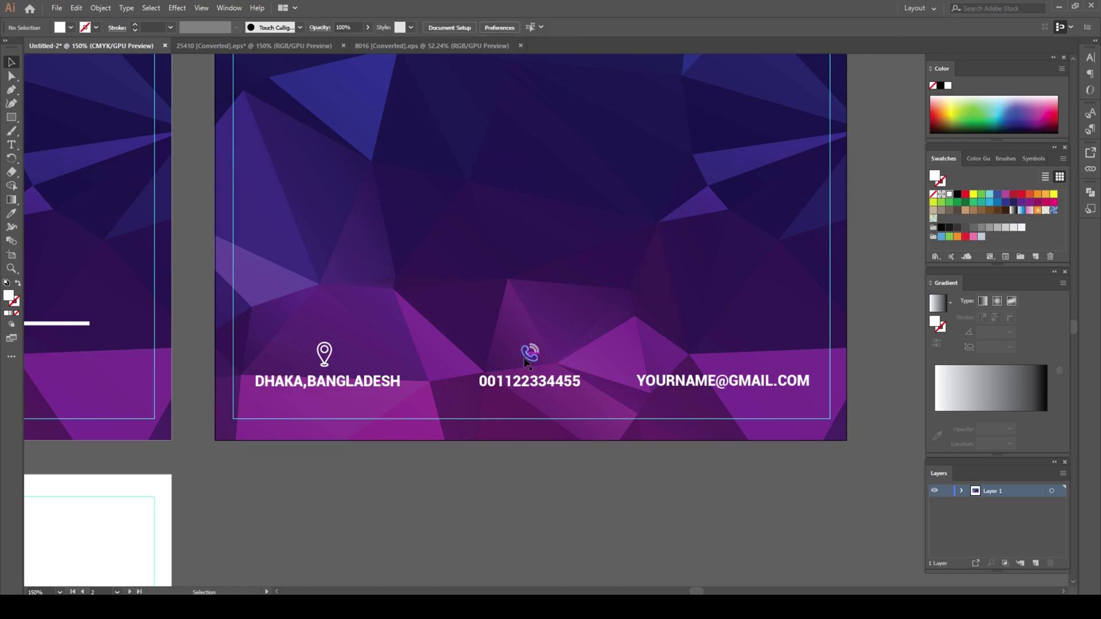
{"action": "scroll", "coordinate": [531, 362], "scroll_direction": "up", "scroll_amount": 2}
{"action": "left_click", "coordinate": [544, 330]}
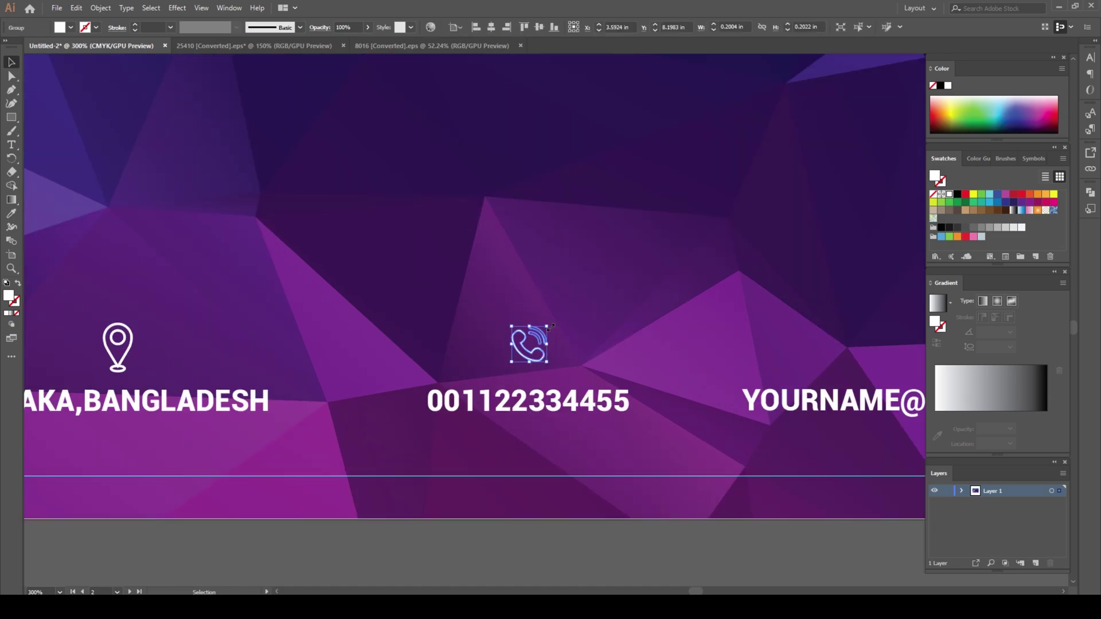
{"action": "left_click_drag", "start_coordinate": [549, 327], "coordinate": [550, 323]}
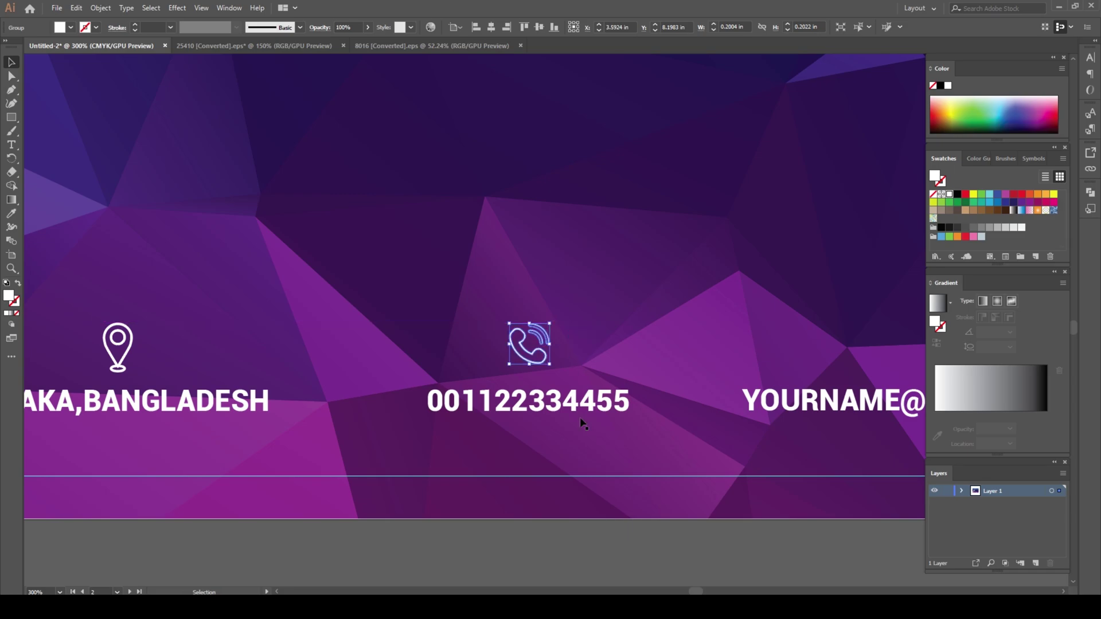
{"action": "left_click", "coordinate": [556, 524]}
{"action": "scroll", "coordinate": [556, 545], "scroll_direction": "down", "scroll_amount": 1}
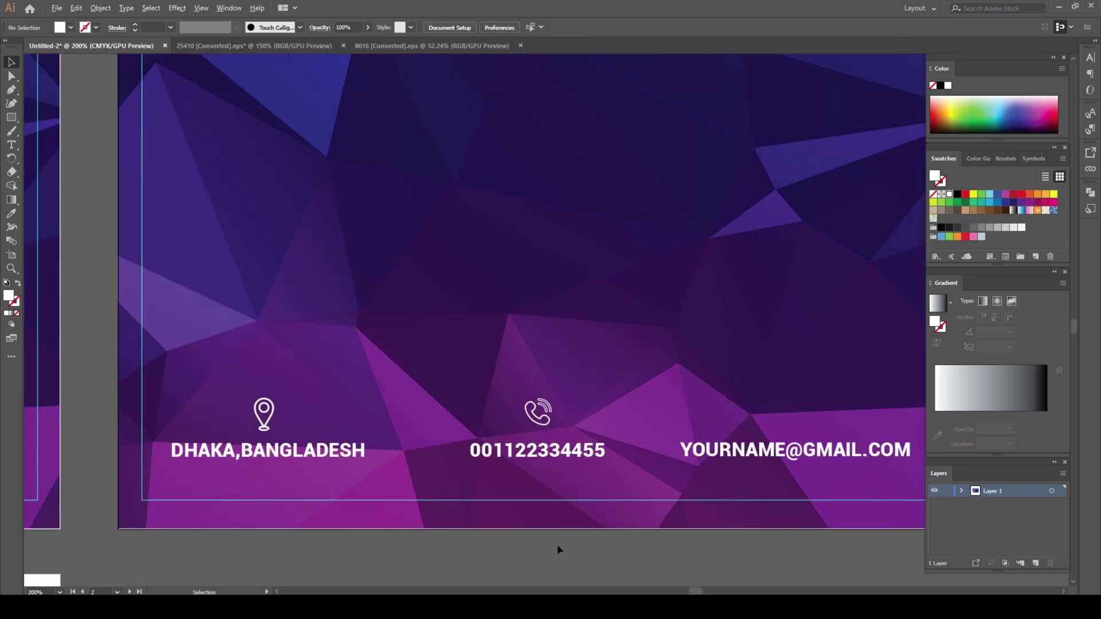
Bring the open envelope icon from 8016 [Converted].eps onto Untitled-2's second artboard and fill it with white
{"action": "left_click_drag", "start_coordinate": [557, 533], "coordinate": [522, 433]}
{"action": "scroll", "coordinate": [522, 433], "scroll_direction": "down", "scroll_amount": 1}
{"action": "left_click_drag", "start_coordinate": [563, 299], "coordinate": [550, 380]}
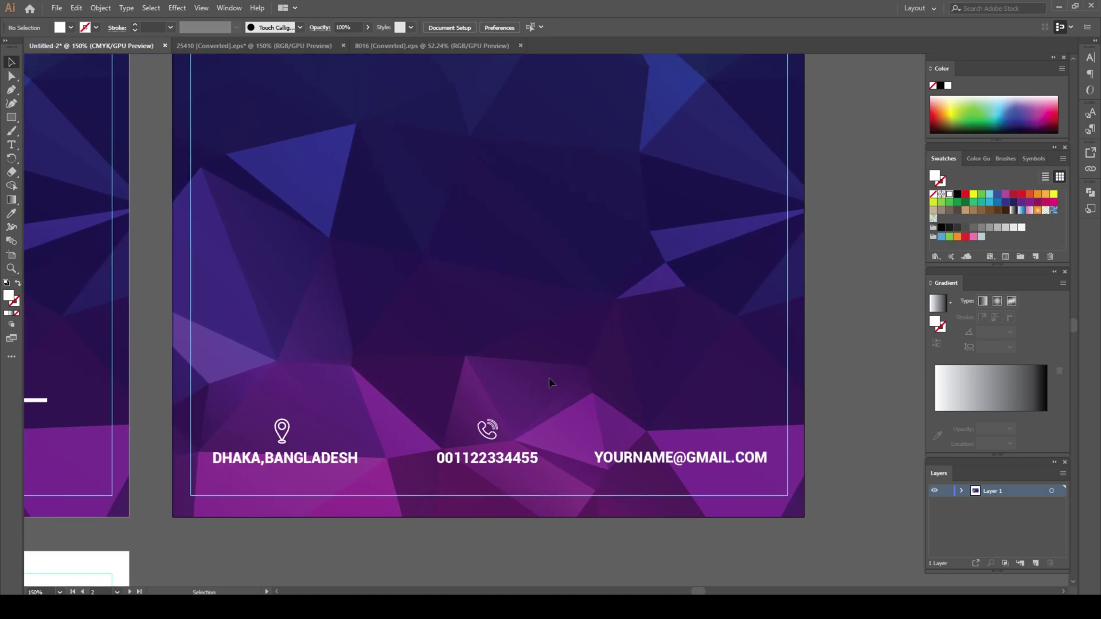
{"action": "left_click", "coordinate": [370, 47]}
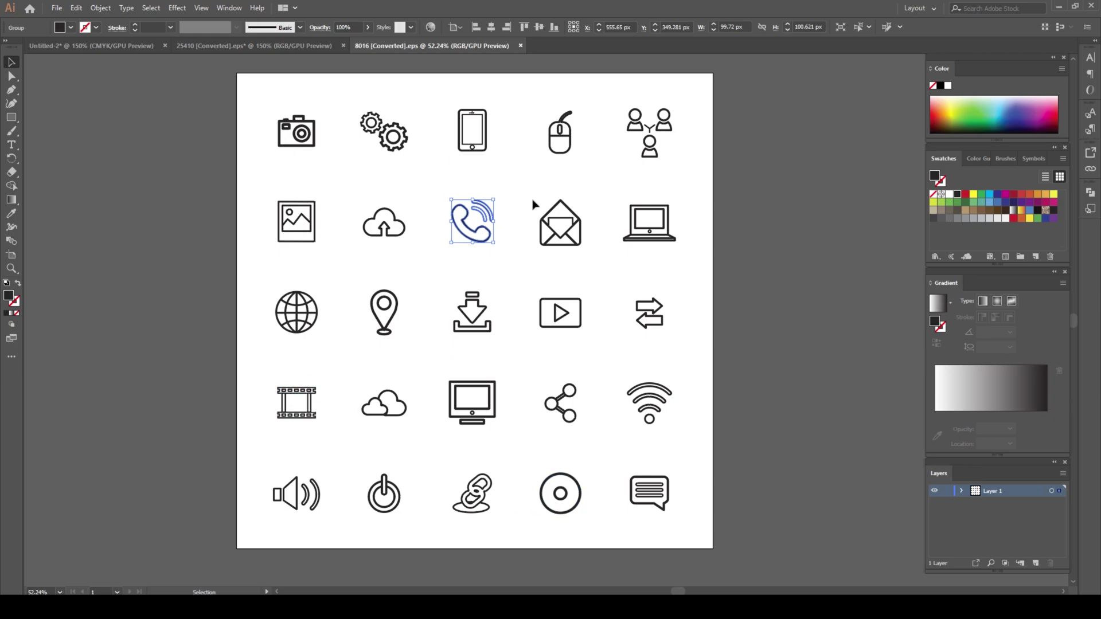
{"action": "left_click", "coordinate": [570, 246]}
{"action": "left_click_drag", "start_coordinate": [572, 246], "coordinate": [535, 342]}
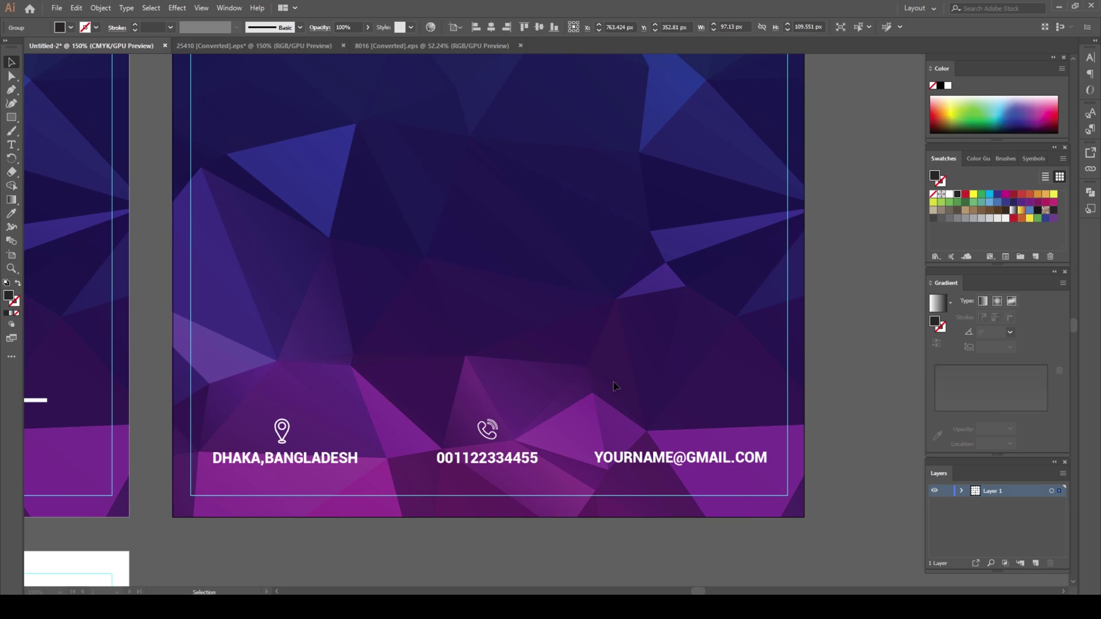
{"action": "left_click_drag", "start_coordinate": [615, 386], "coordinate": [614, 384]}
{"action": "left_click", "coordinate": [69, 28]}
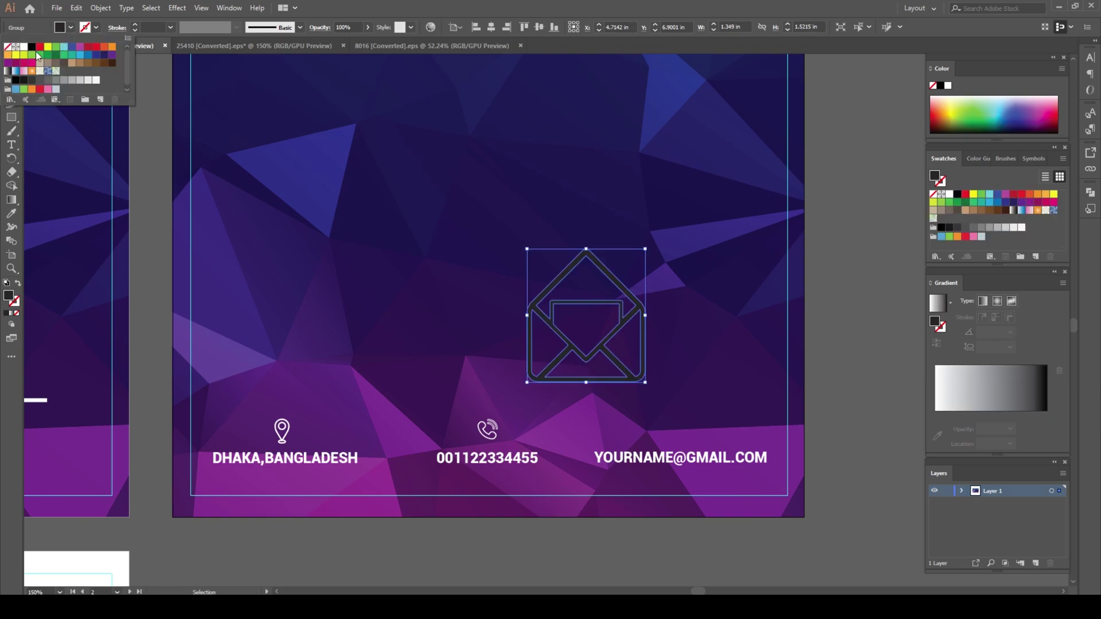
{"action": "left_click", "coordinate": [24, 47]}
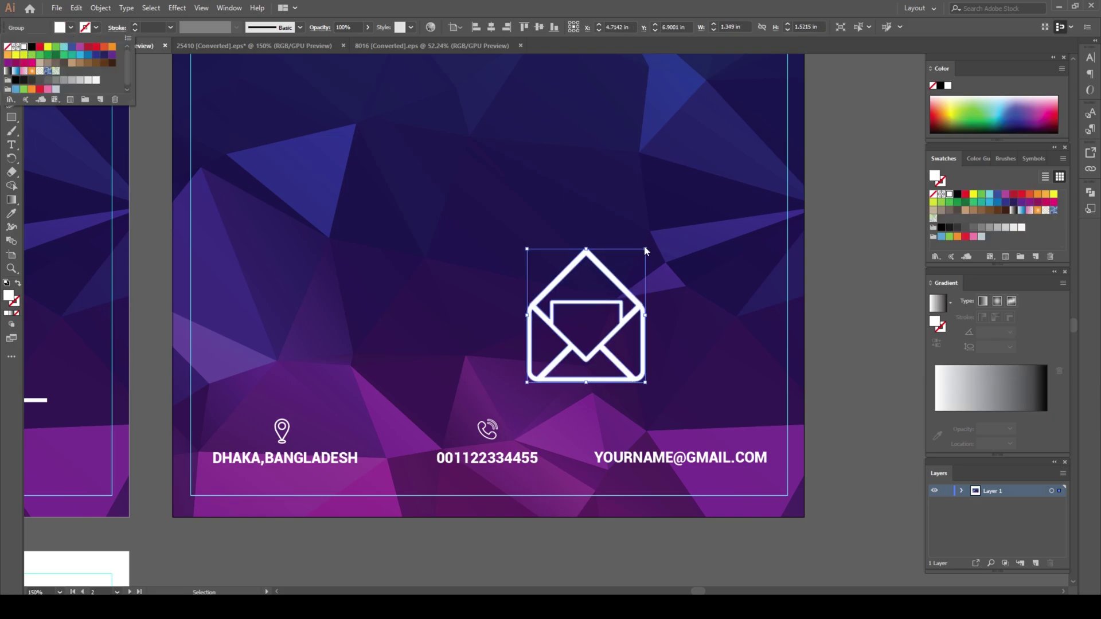
{"action": "left_click", "coordinate": [650, 2]}
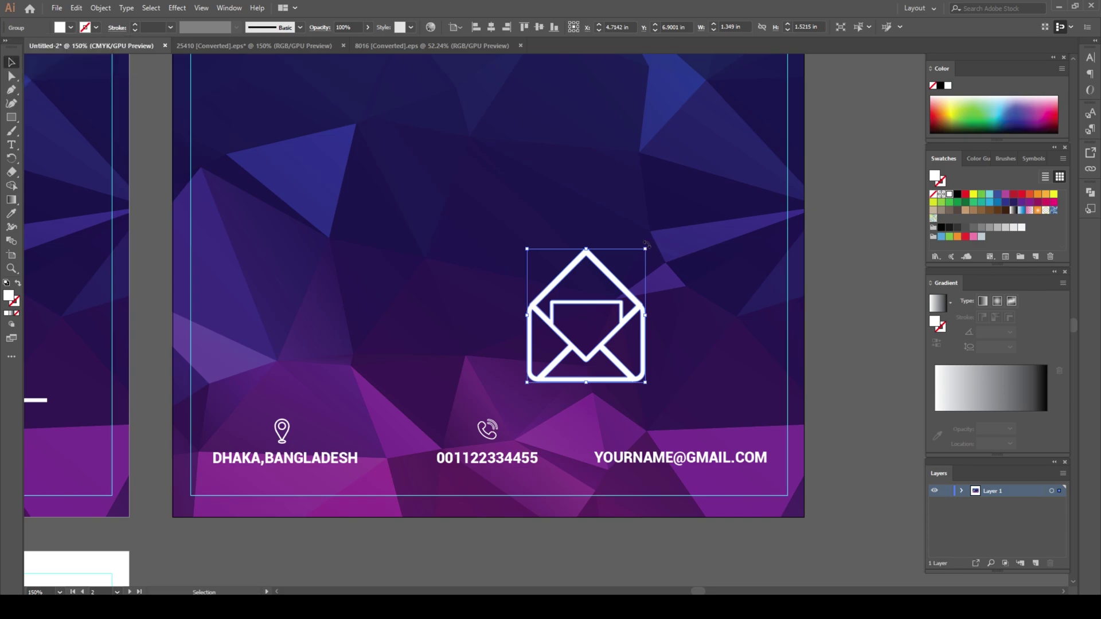
Scale the envelope icon down to about 0.21 by 0.24 in and place it centred above the e-mail text
{"action": "left_click_drag", "start_coordinate": [645, 249], "coordinate": [686, 432]}
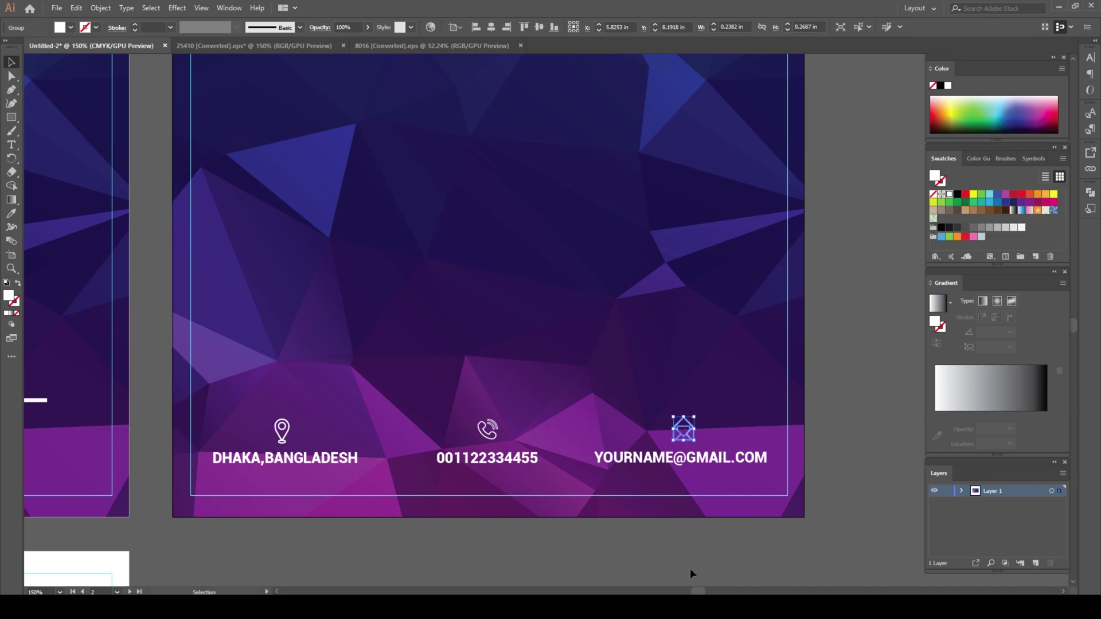
{"action": "left_click", "coordinate": [690, 562]}
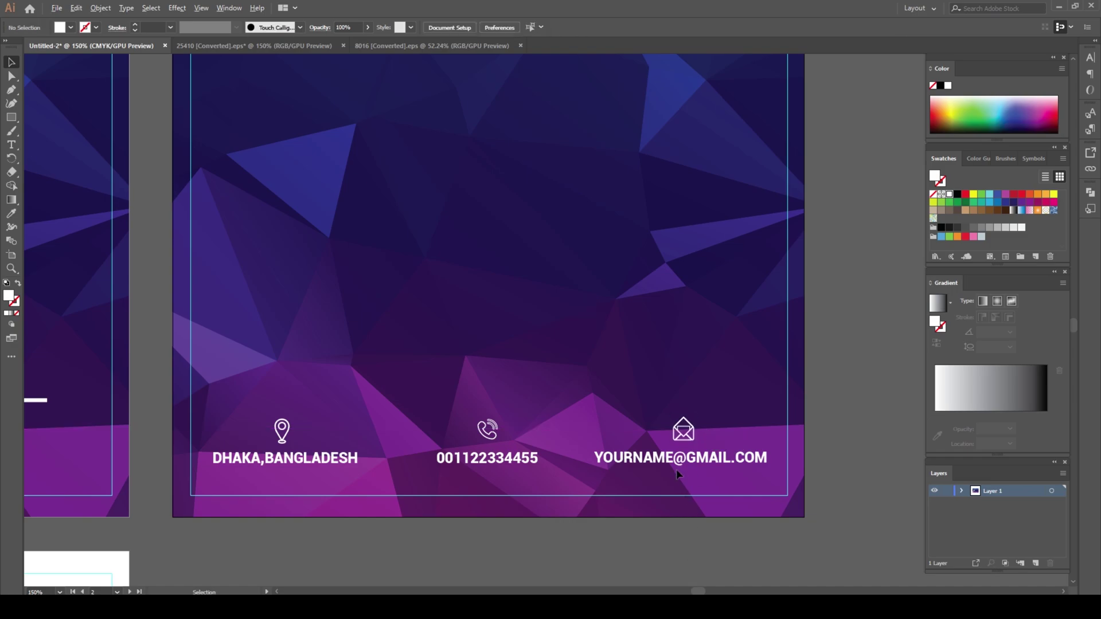
{"action": "scroll", "coordinate": [679, 469], "scroll_direction": "up", "scroll_amount": 2}
{"action": "left_click", "coordinate": [709, 402]}
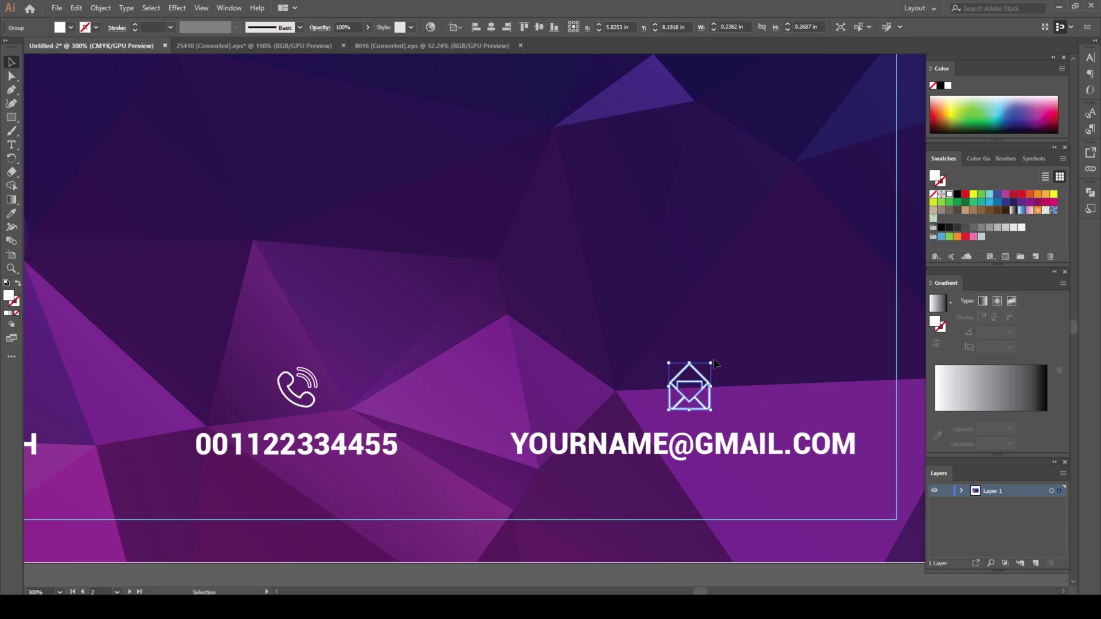
{"action": "left_click_drag", "start_coordinate": [711, 363], "coordinate": [707, 368]}
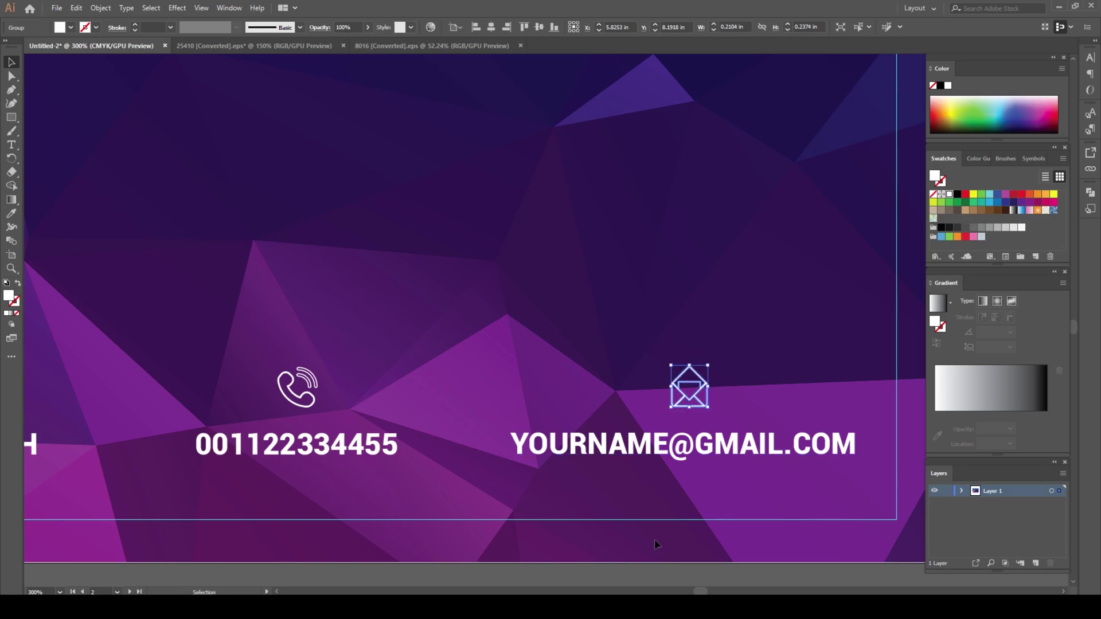
{"action": "scroll", "coordinate": [655, 539], "scroll_direction": "down", "scroll_amount": 1}
{"action": "scroll", "coordinate": [655, 538], "scroll_direction": "down", "scroll_amount": 3}
{"action": "key", "text": "Down"}
{"action": "left_click", "coordinate": [682, 477]}
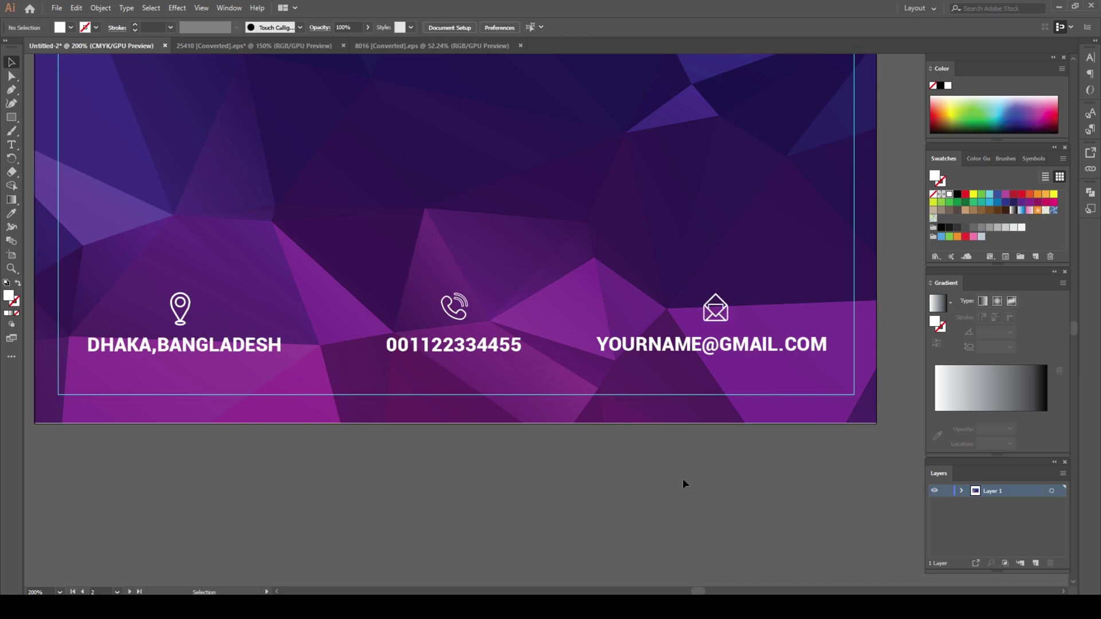
Copy the three-star graphic from the first artboard to above the contact icons on the second artboard and scale the copy down
{"action": "scroll", "coordinate": [683, 478], "scroll_direction": "down", "scroll_amount": 2}
{"action": "left_click_drag", "start_coordinate": [549, 481], "coordinate": [631, 496]}
{"action": "left_click_drag", "start_coordinate": [334, 293], "coordinate": [367, 305]}
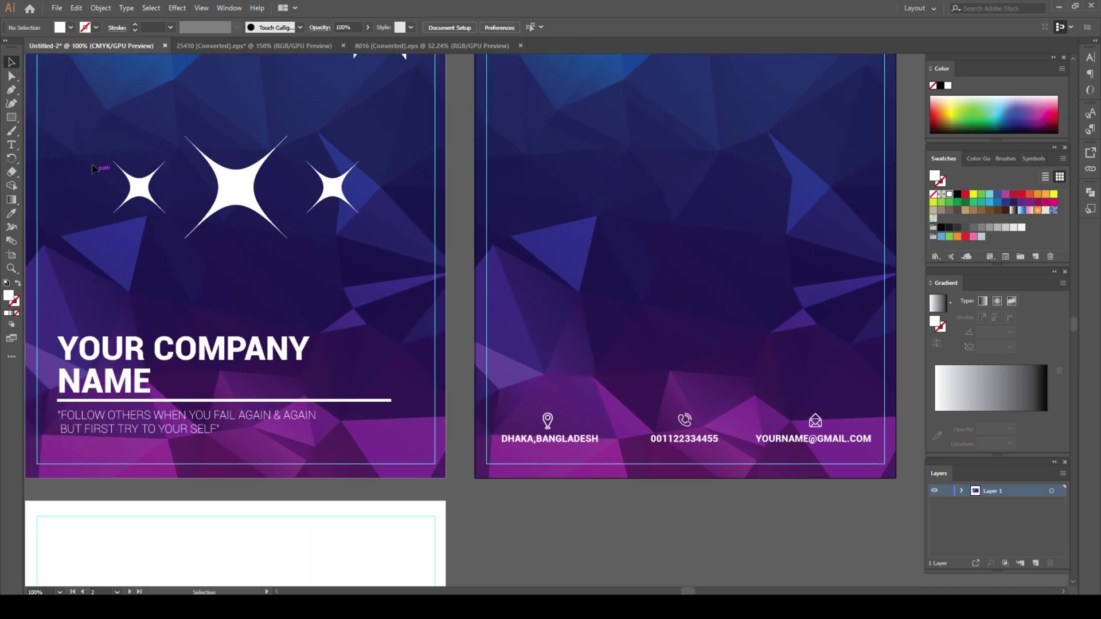
{"action": "left_click_drag", "start_coordinate": [99, 143], "coordinate": [367, 251]}
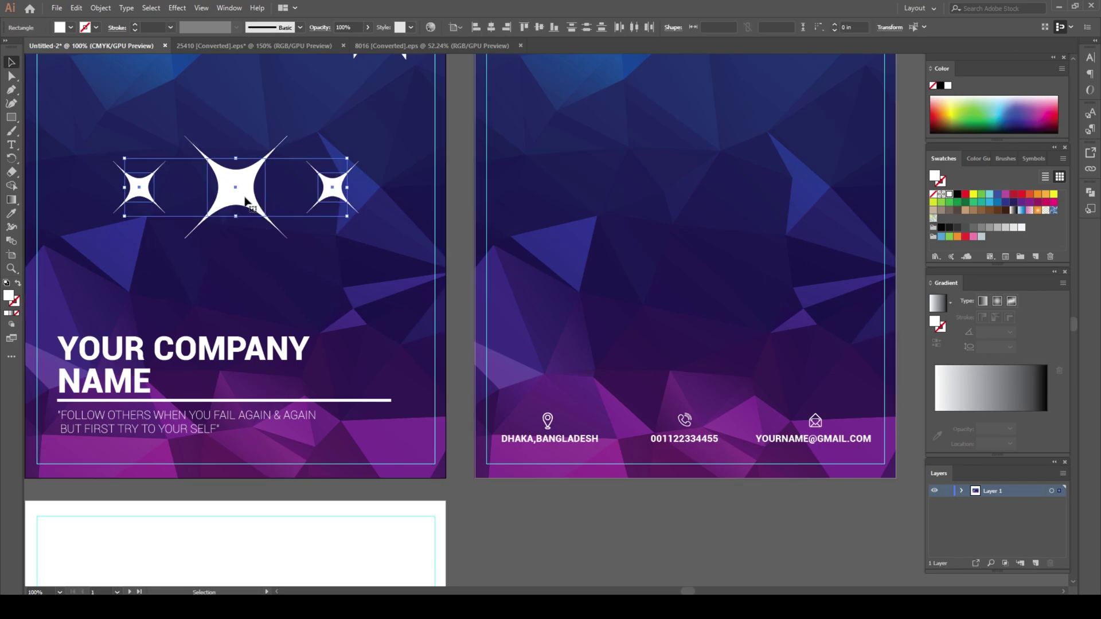
{"action": "left_click_drag", "start_coordinate": [245, 201], "coordinate": [695, 380]}
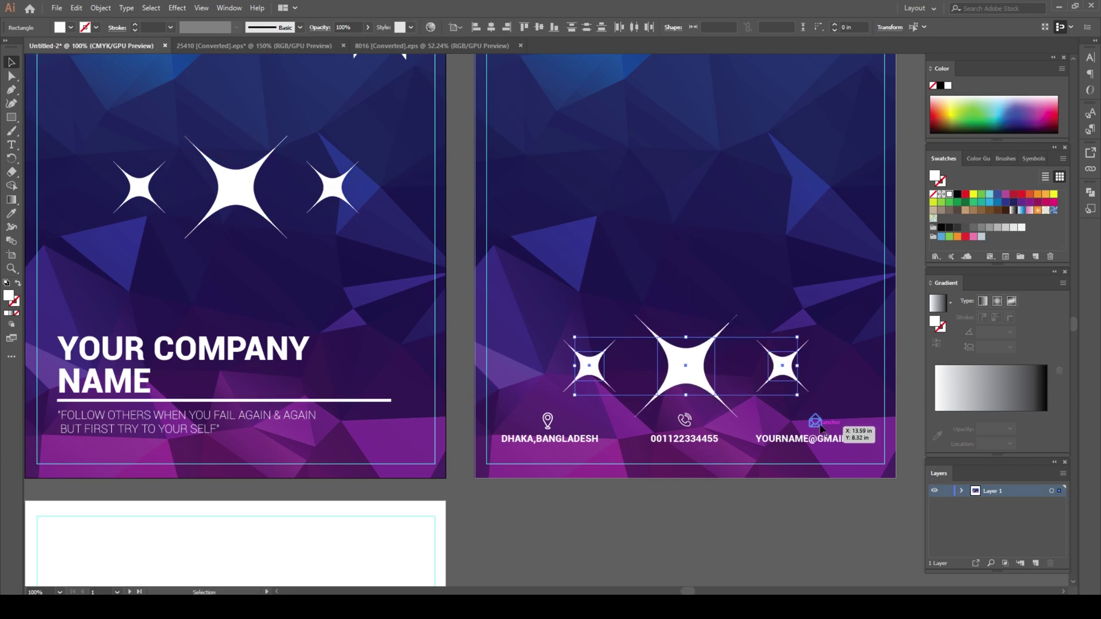
{"action": "left_click_drag", "start_coordinate": [797, 395], "coordinate": [734, 380]}
{"action": "left_click", "coordinate": [717, 510]}
Draw a straight horizontal line about 2.4 in long with the Pen tool near the third artboard's upper-left margin corner
{"action": "left_click_drag", "start_coordinate": [715, 508], "coordinate": [665, 373]}
{"action": "key", "text": "ctrl+minus"}
{"action": "scroll", "coordinate": [401, 270], "scroll_direction": "up", "scroll_amount": 1}
{"action": "left_click_drag", "start_coordinate": [404, 238], "coordinate": [411, 280]}
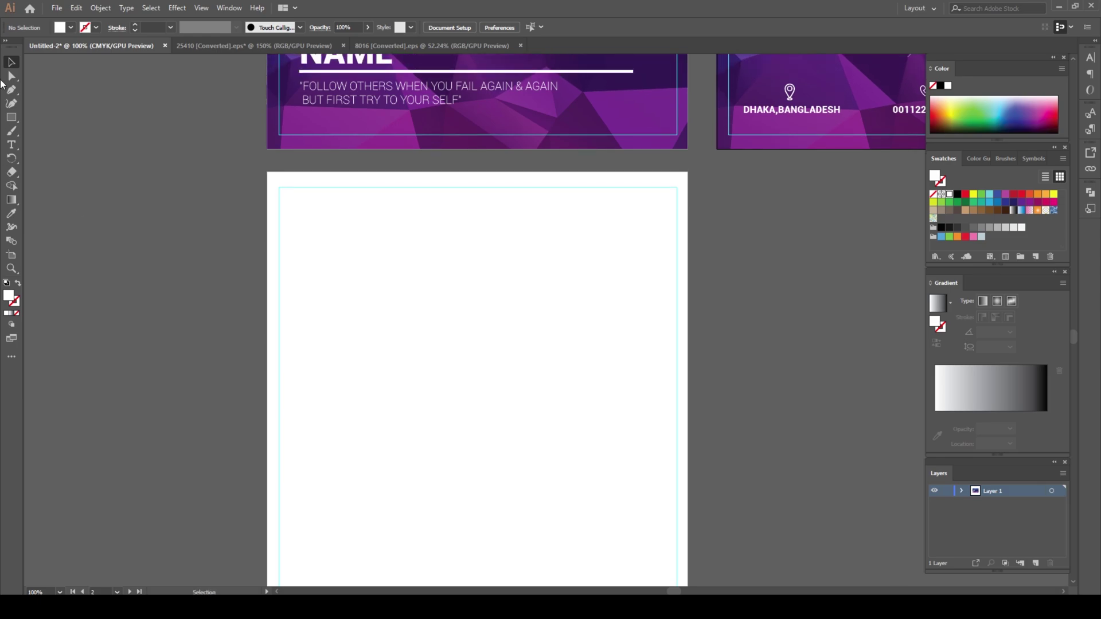
{"action": "left_click", "coordinate": [11, 89]}
{"action": "left_click", "coordinate": [287, 204]}
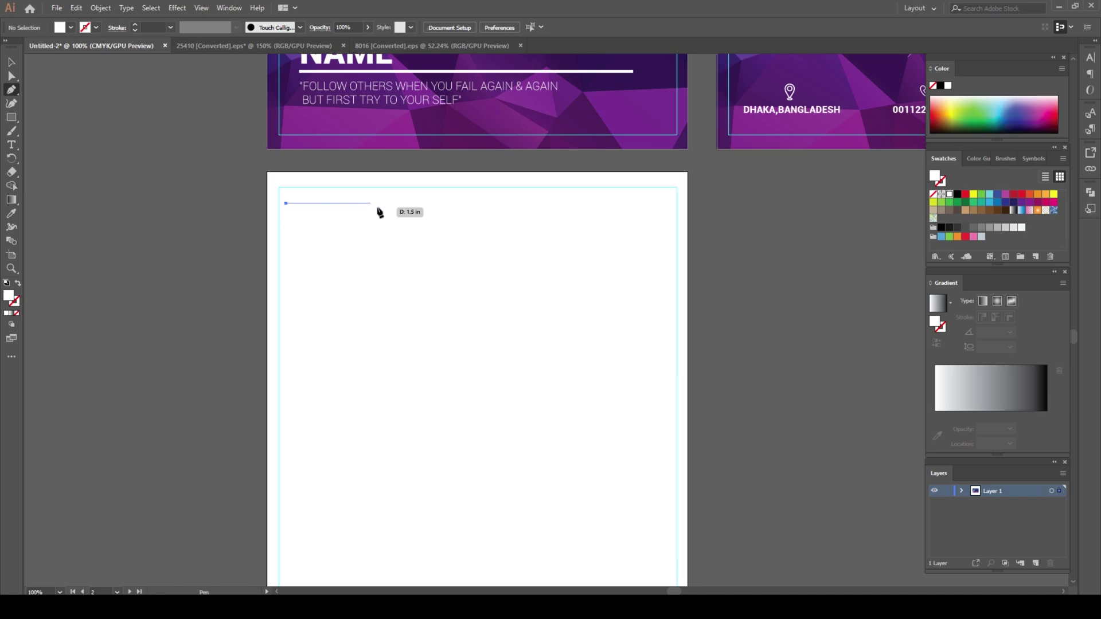
{"action": "left_click", "coordinate": [426, 203]}
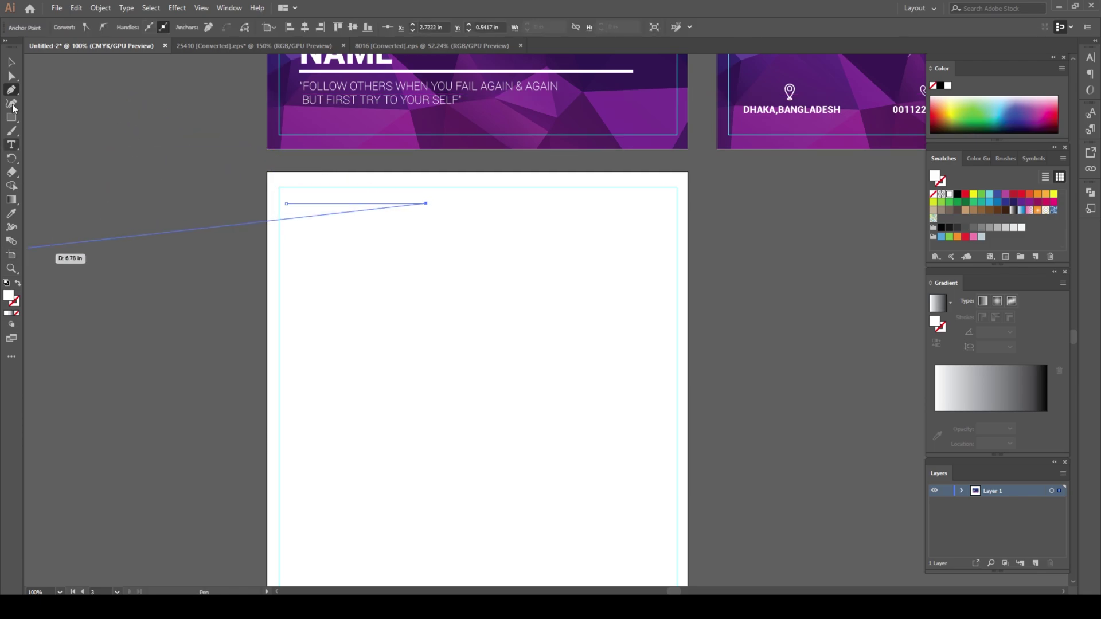
Give the new line on the third artboard no fill and a black stroke
{"action": "left_click", "coordinate": [18, 284]}
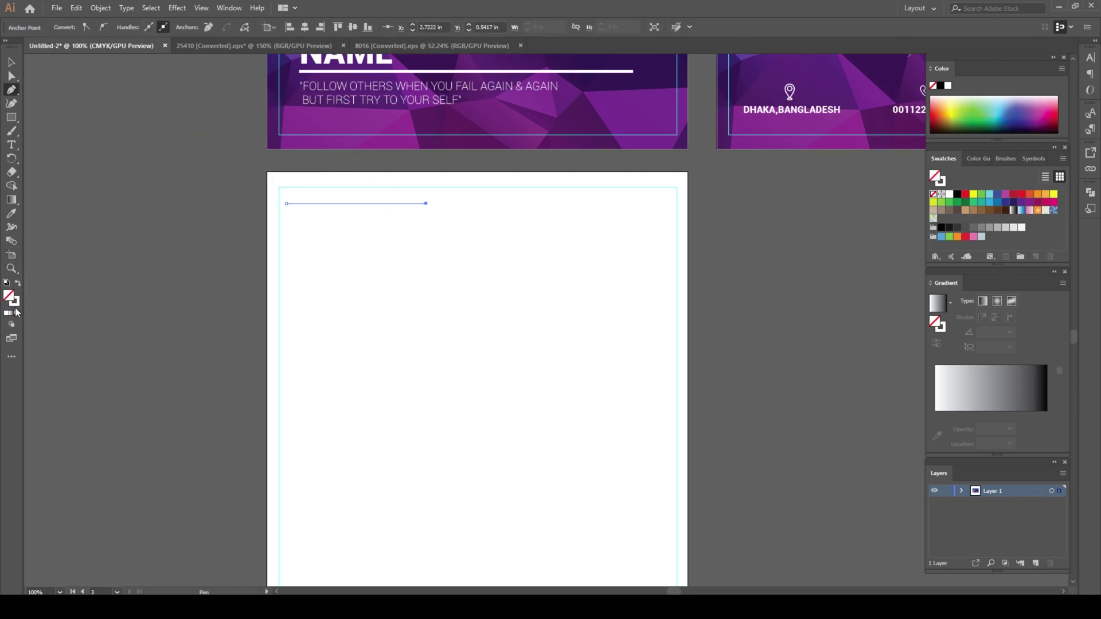
{"action": "double_click", "coordinate": [16, 307]}
{"action": "left_click", "coordinate": [546, 355]}
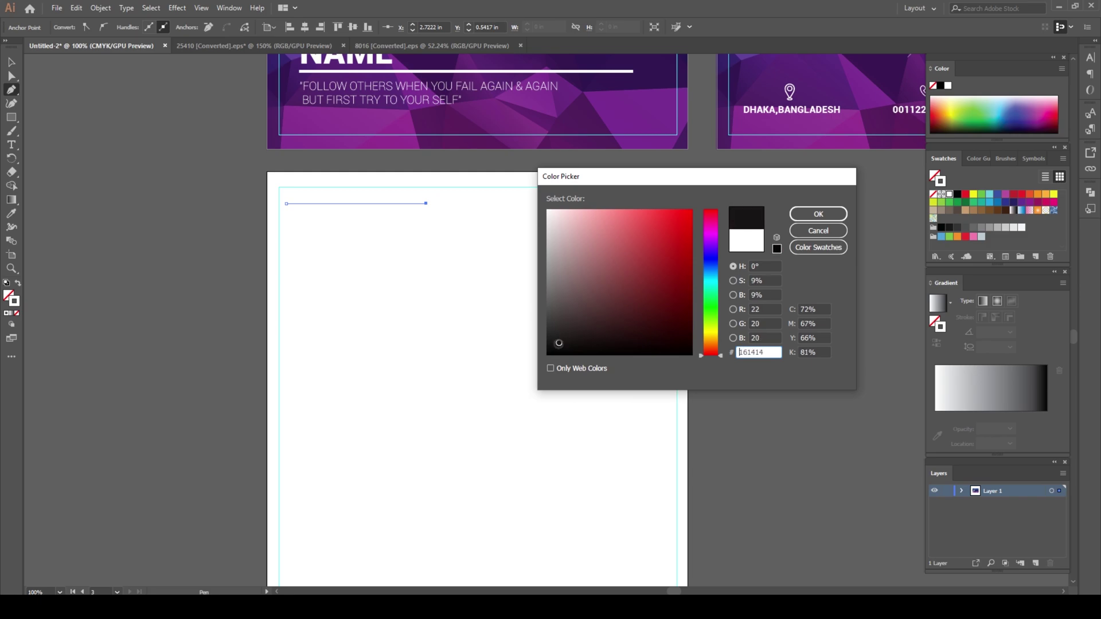
{"action": "left_click", "coordinate": [804, 216]}
{"action": "left_click", "coordinate": [12, 63]}
{"action": "left_click", "coordinate": [109, 239]}
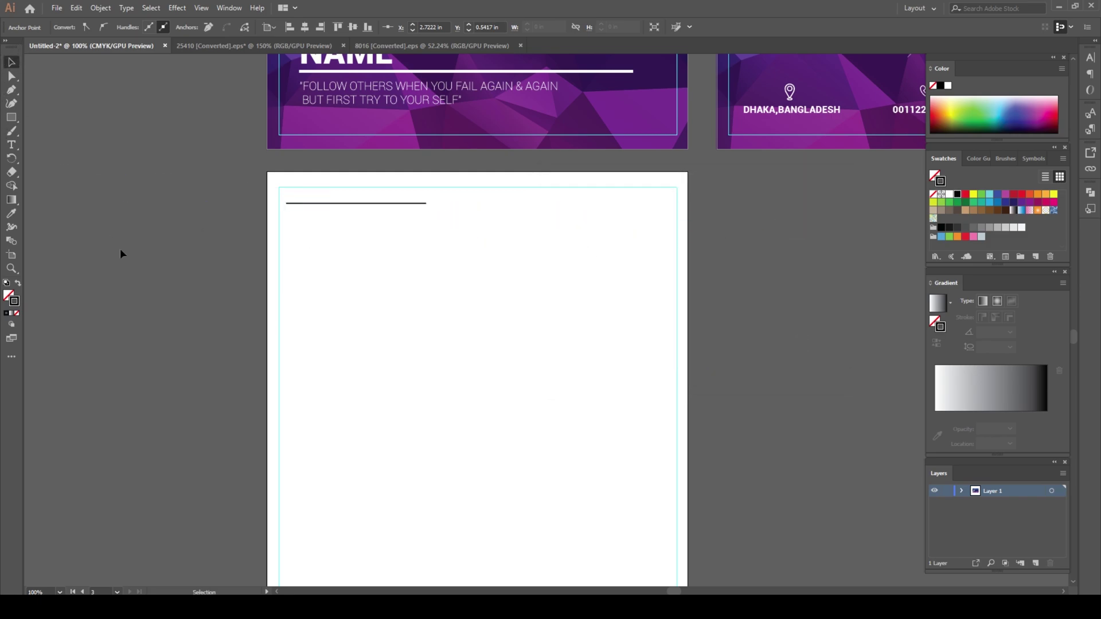
Duplicate the short line just below itself and stretch the copy to about 6.5 in, almost to the right margin
{"action": "scroll", "coordinate": [378, 247], "scroll_direction": "up", "scroll_amount": 1}
{"action": "left_click_drag", "start_coordinate": [395, 247], "coordinate": [370, 235]}
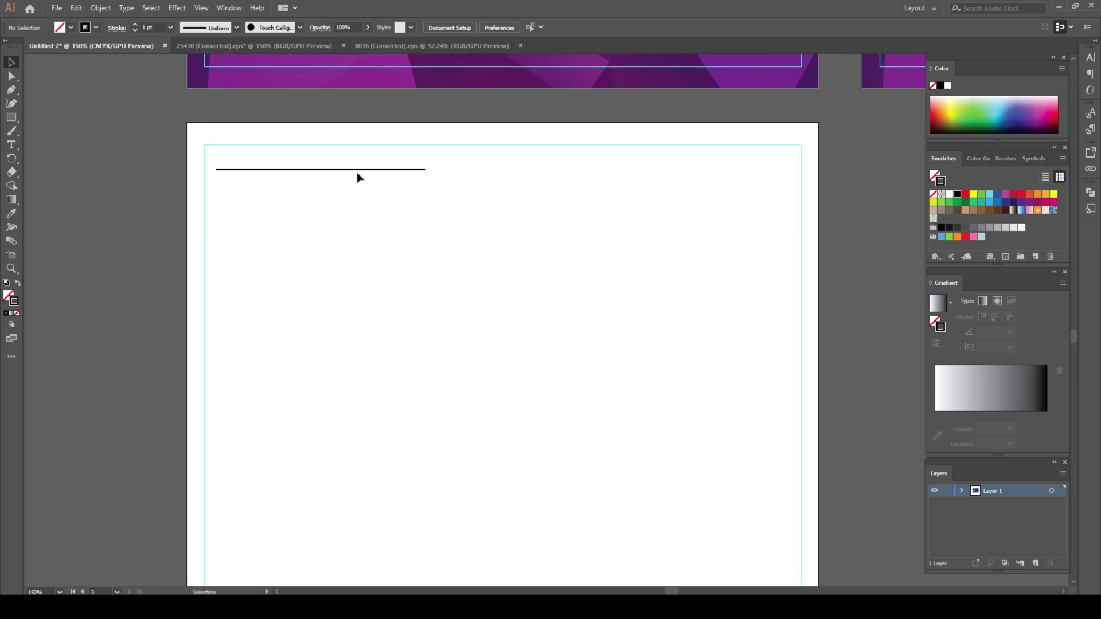
{"action": "left_click", "coordinate": [357, 170]}
{"action": "left_click_drag", "start_coordinate": [357, 170], "coordinate": [354, 191]}
{"action": "left_click_drag", "start_coordinate": [425, 190], "coordinate": [792, 190]}
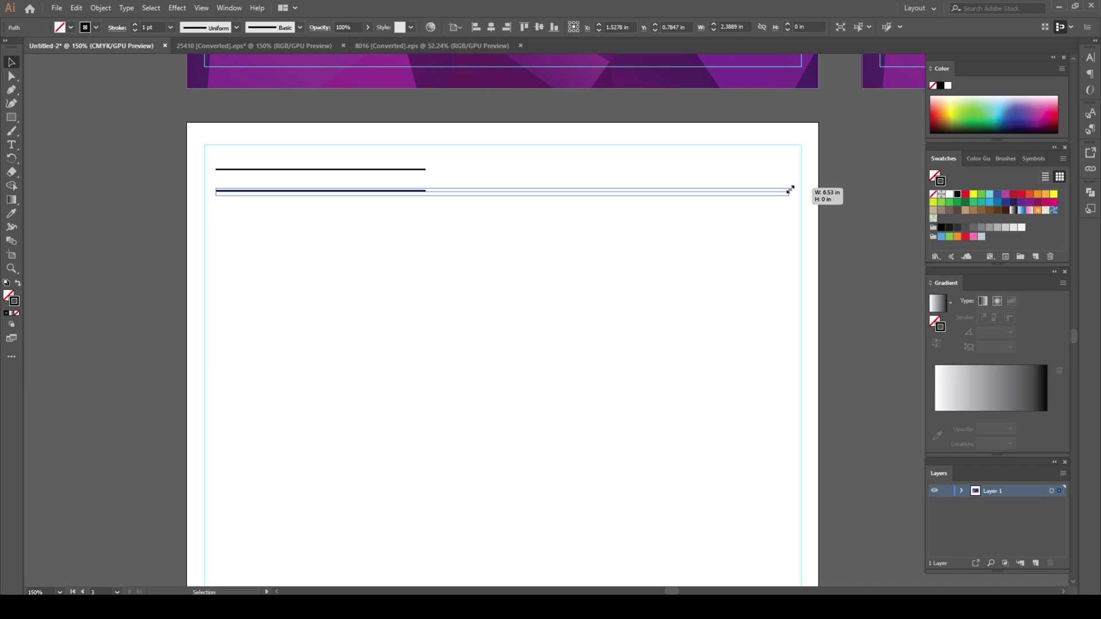
{"action": "left_click_drag", "start_coordinate": [790, 189], "coordinate": [788, 191]}
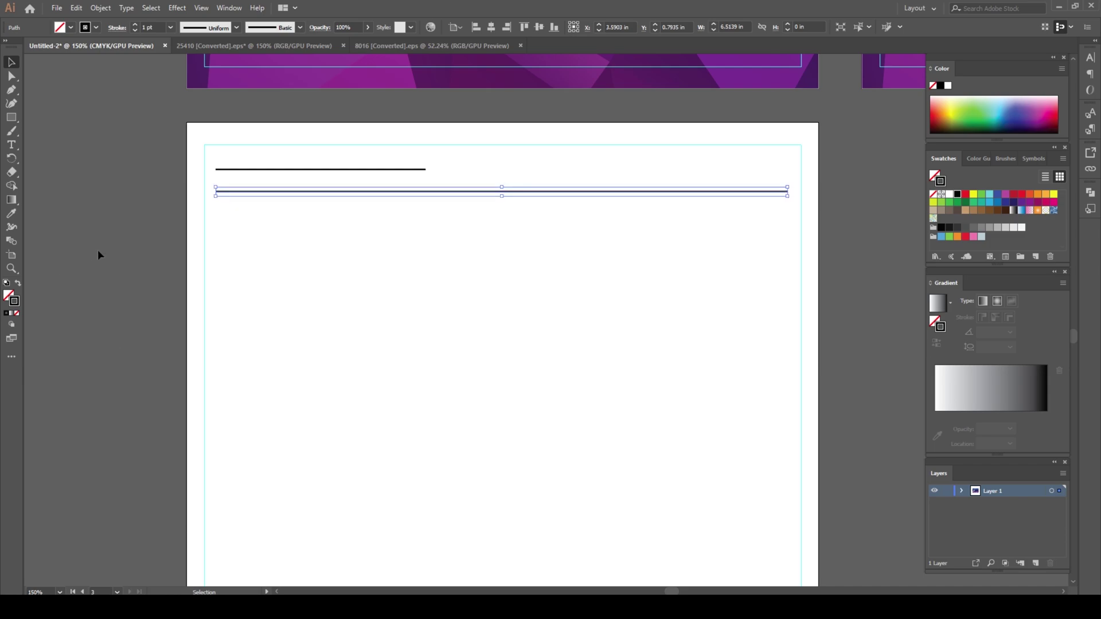
Duplicate the full-width line about 0.26 in below the original on the third artboard
{"action": "left_click", "coordinate": [57, 154]}
{"action": "left_click_drag", "start_coordinate": [300, 337], "coordinate": [306, 310]}
{"action": "left_click", "coordinate": [405, 167]}
{"action": "left_click_drag", "start_coordinate": [404, 168], "coordinate": [406, 188]}
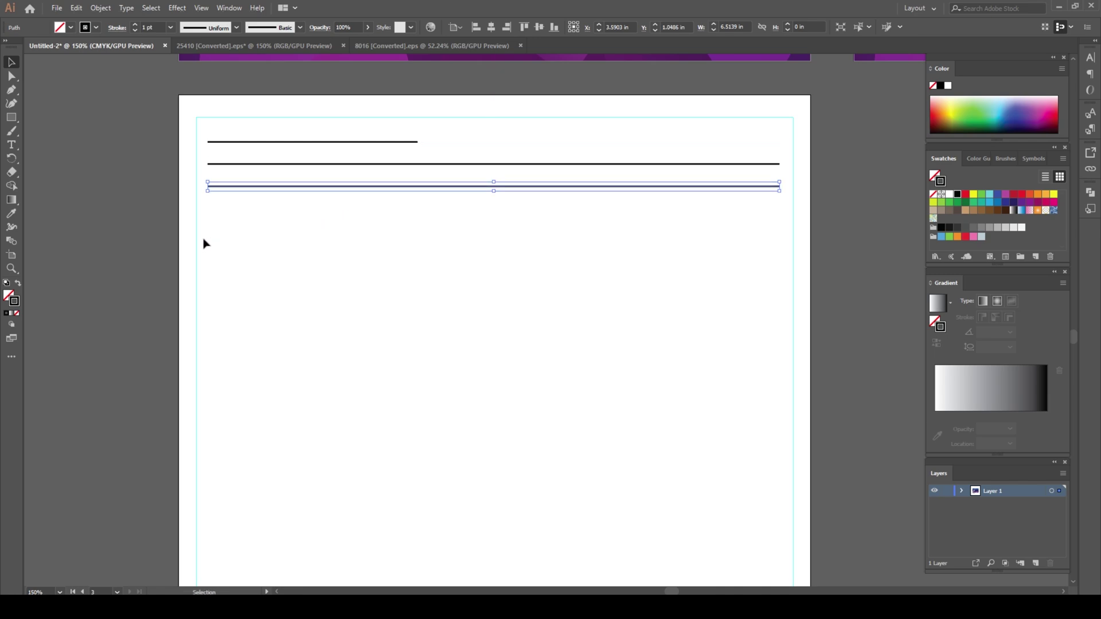
Repeat the full-width line duplication down the third artboard until evenly spaced lines reach its bottom margin
{"action": "scroll", "coordinate": [203, 236], "scroll_direction": "down", "scroll_amount": 2}
{"action": "left_click_drag", "start_coordinate": [153, 253], "coordinate": [225, 190]}
{"action": "key", "text": "ctrl+d"}
{"action": "key", "text": "ctrl+d"}
{"action": "key", "text": "ctrl+d"}
{"action": "key", "text": "ctrl+d"}
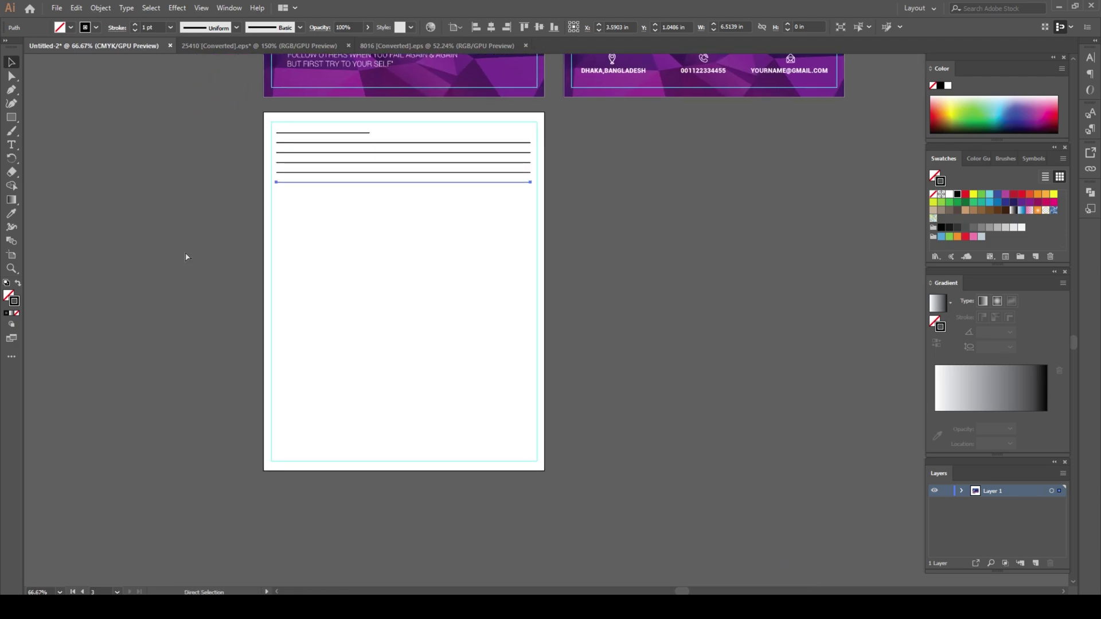
{"action": "key", "text": "ctrl+d"}
{"action": "key", "text": "ctrl+d"}
{"action": "key", "text": "ctrl+d"}
{"action": "key", "text": "ctrl+d"}
{"action": "key", "text": "ctrl+d"}
{"action": "key", "text": "ctrl+d"}
{"action": "key", "text": "ctrl+d"}
{"action": "key", "text": "ctrl+d"}
{"action": "key", "text": "ctrl+d"}
{"action": "key", "text": "ctrl+d"}
{"action": "key", "text": "ctrl+d"}
{"action": "key", "text": "ctrl+d"}
{"action": "key", "text": "ctrl+d"}
{"action": "key", "text": "ctrl+d"}
{"action": "key", "text": "ctrl+d"}
{"action": "key", "text": "ctrl+d"}
{"action": "key", "text": "ctrl+d"}
{"action": "key", "text": "ctrl+d"}
{"action": "key", "text": "ctrl+d"}
{"action": "key", "text": "ctrl+d"}
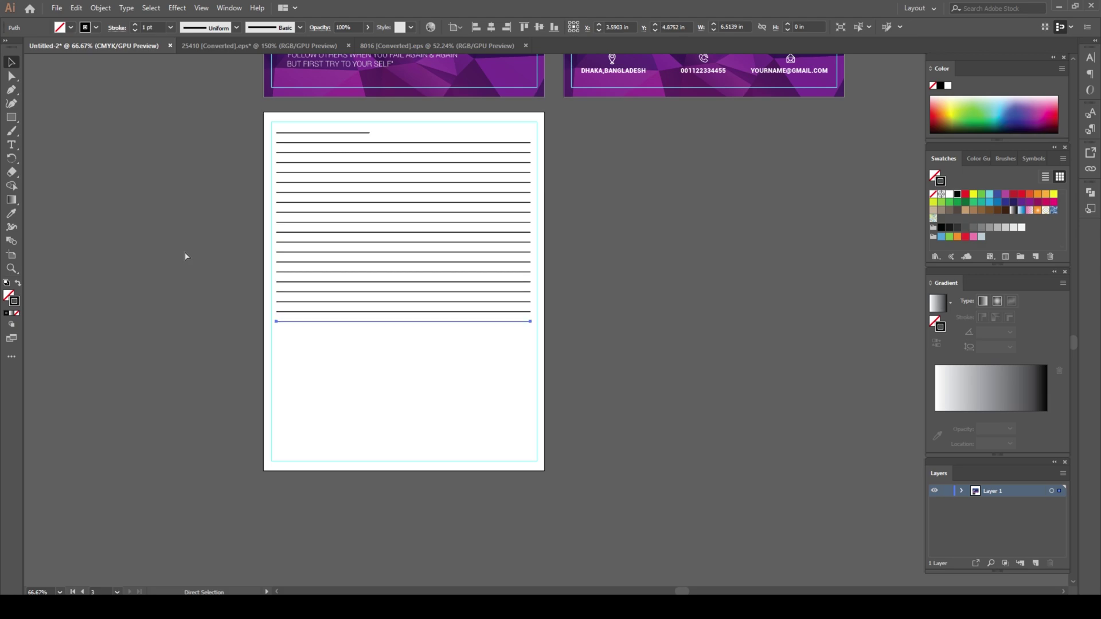
{"action": "key", "text": "ctrl+d"}
{"action": "key", "text": "ctrl+d"}
{"action": "key", "text": "ctrl+d"}
{"action": "key", "text": "ctrl+d"}
{"action": "key", "text": "ctrl+d"}
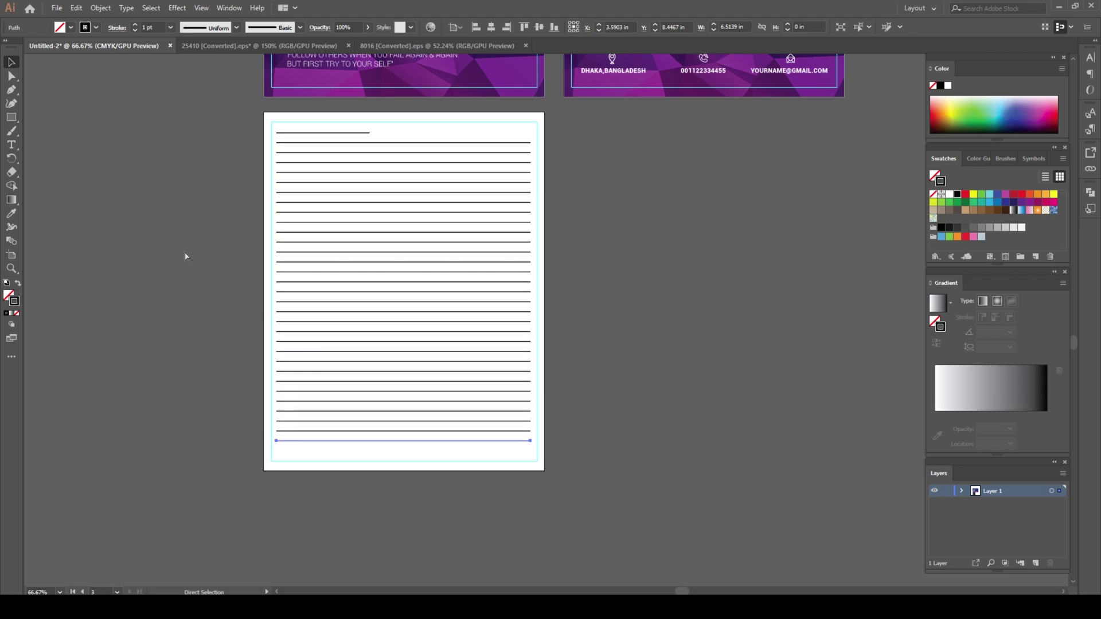
{"action": "key", "text": "ctrl+d"}
{"action": "key", "text": "v"}
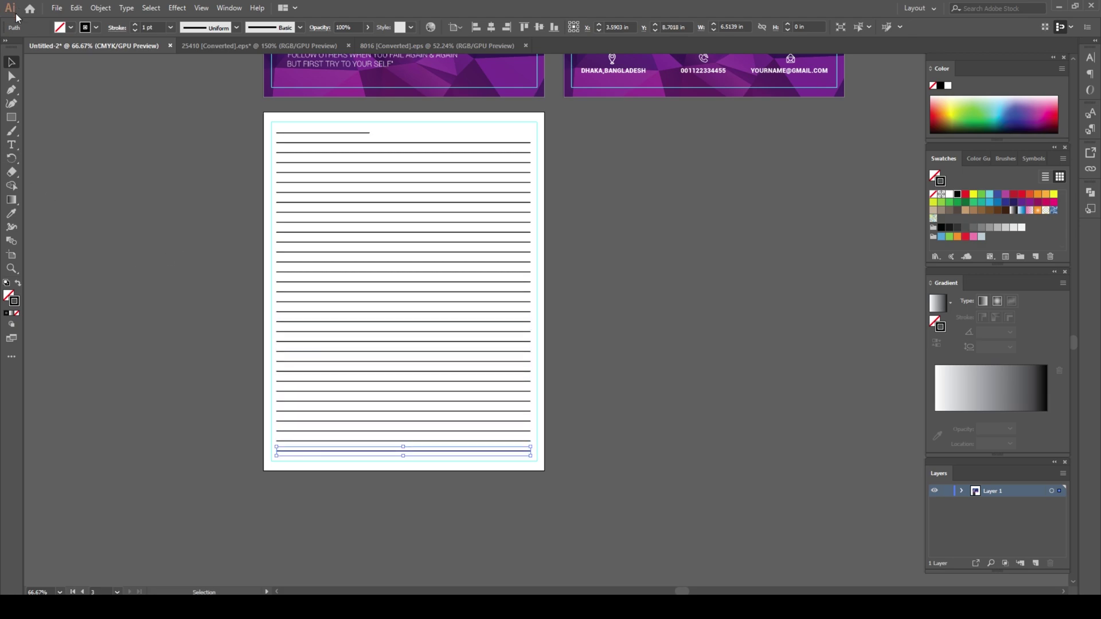
{"action": "left_click", "coordinate": [250, 307]}
Shorten the lowest line on the third artboard from its left end to about a quarter of its width, ending at the right
{"action": "scroll", "coordinate": [435, 351], "scroll_direction": "up", "scroll_amount": 2}
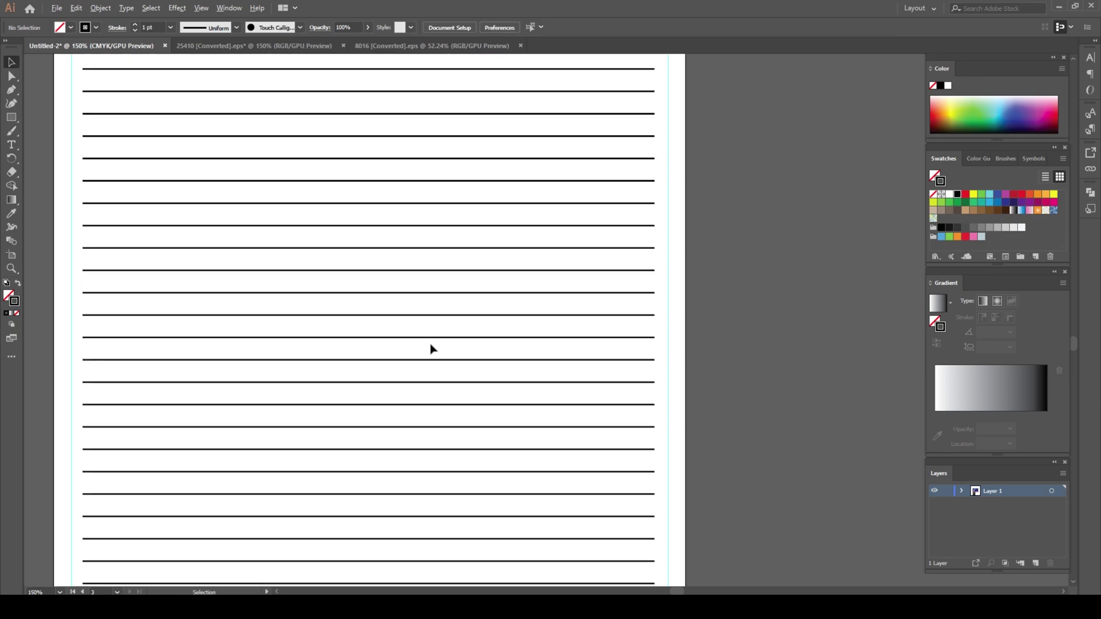
{"action": "left_click_drag", "start_coordinate": [326, 347], "coordinate": [437, 235]}
{"action": "left_click", "coordinate": [248, 394]}
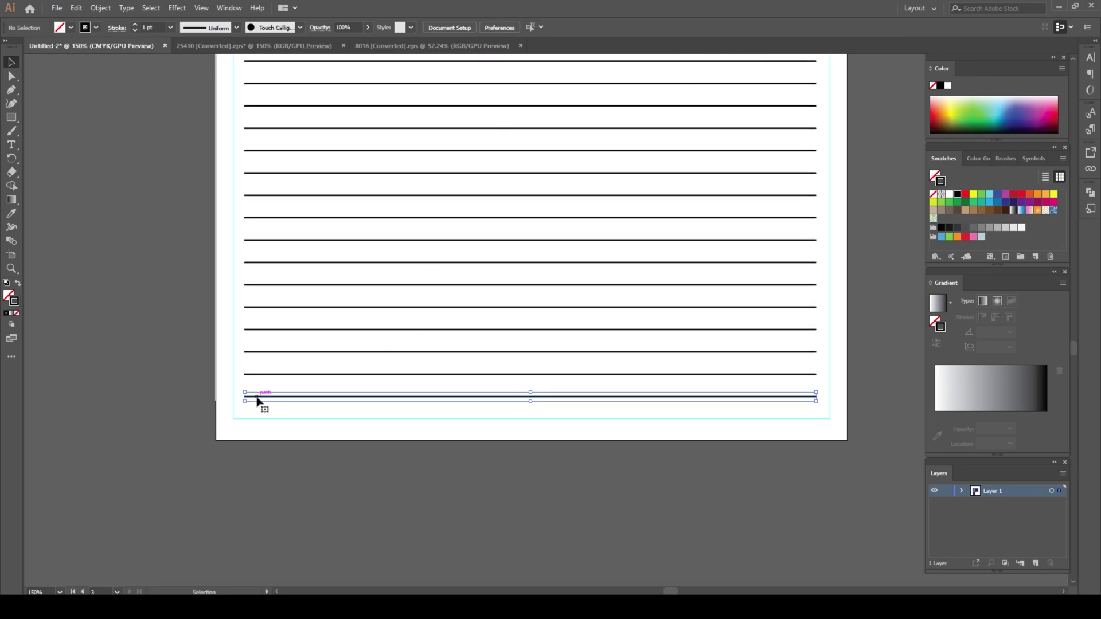
{"action": "left_click_drag", "start_coordinate": [247, 393], "coordinate": [663, 392]}
{"action": "left_click", "coordinate": [593, 482]}
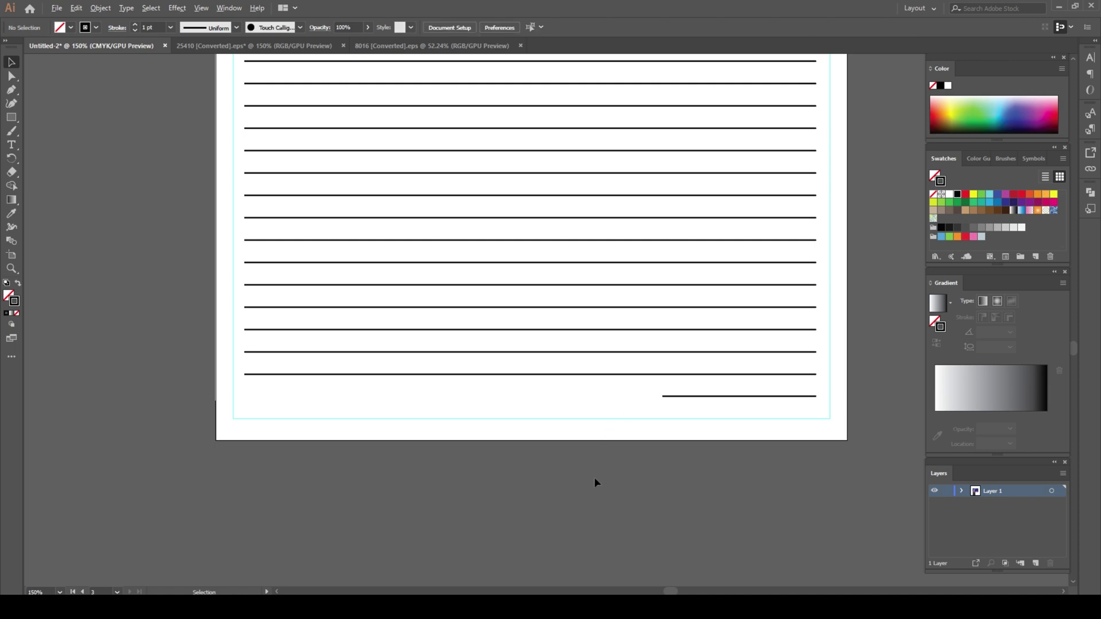
Move the three-star logo from the back artboard to the empty area beside the third artboard and fill it black
{"action": "scroll", "coordinate": [594, 481], "scroll_direction": "down", "scroll_amount": 2}
{"action": "left_click_drag", "start_coordinate": [595, 306], "coordinate": [527, 403]}
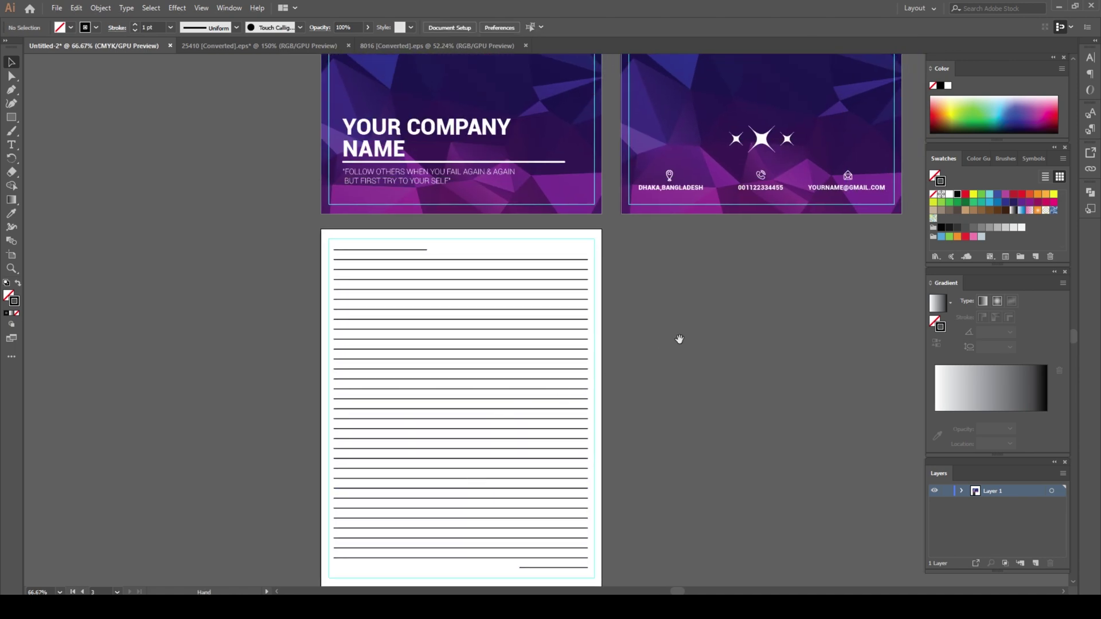
{"action": "left_click_drag", "start_coordinate": [761, 138], "coordinate": [695, 272]}
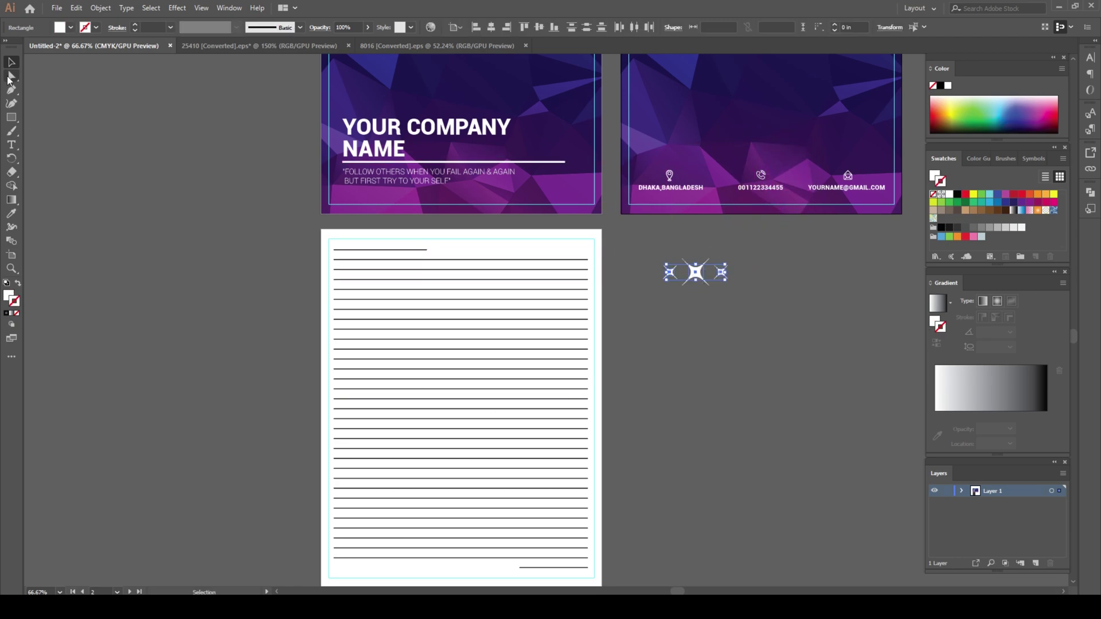
{"action": "left_click", "coordinate": [71, 27]}
{"action": "left_click", "coordinate": [32, 47]}
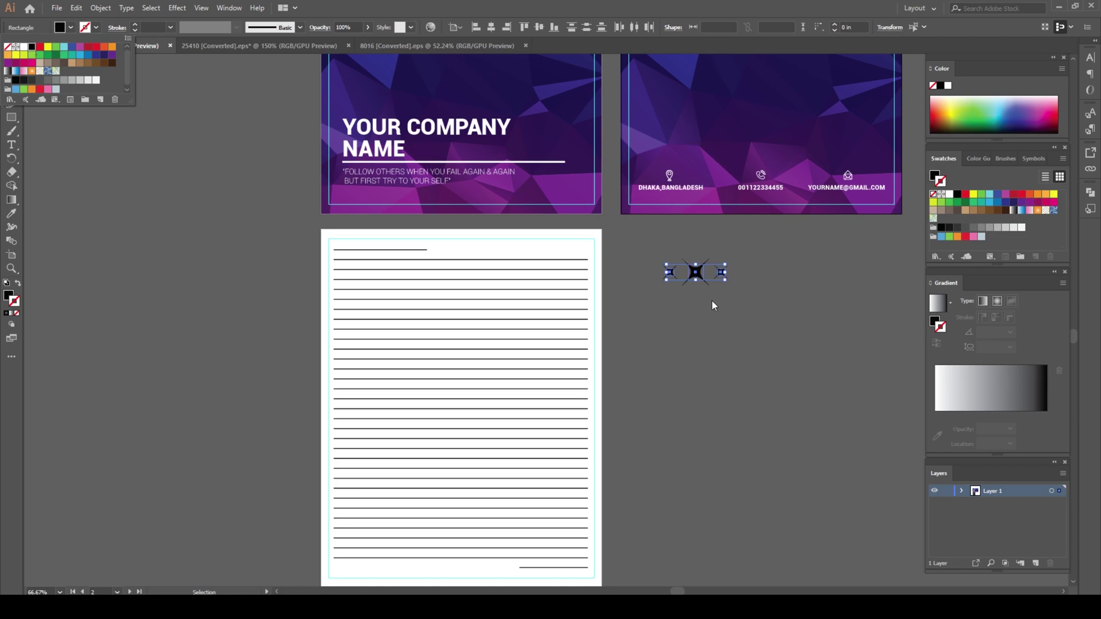
{"action": "left_click", "coordinate": [635, 2]}
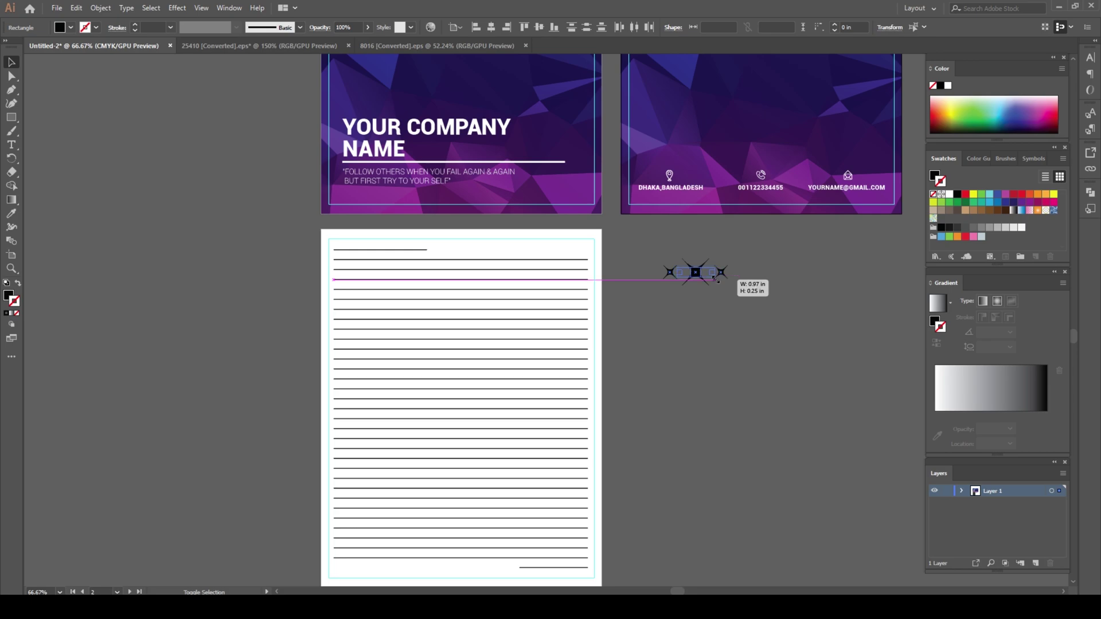
Shrink the black star logo and place it in the third artboard's upper-right corner, above the first full-width line
{"action": "scroll", "coordinate": [703, 317], "scroll_direction": "up", "scroll_amount": 2}
{"action": "left_click_drag", "start_coordinate": [660, 316], "coordinate": [769, 426]}
{"action": "left_click_drag", "start_coordinate": [796, 329], "coordinate": [512, 279]}
{"action": "left_click", "coordinate": [700, 389]}
{"action": "left_click_drag", "start_coordinate": [467, 420], "coordinate": [428, 315]}
{"action": "scroll", "coordinate": [592, 425], "scroll_direction": "down", "scroll_amount": 2}
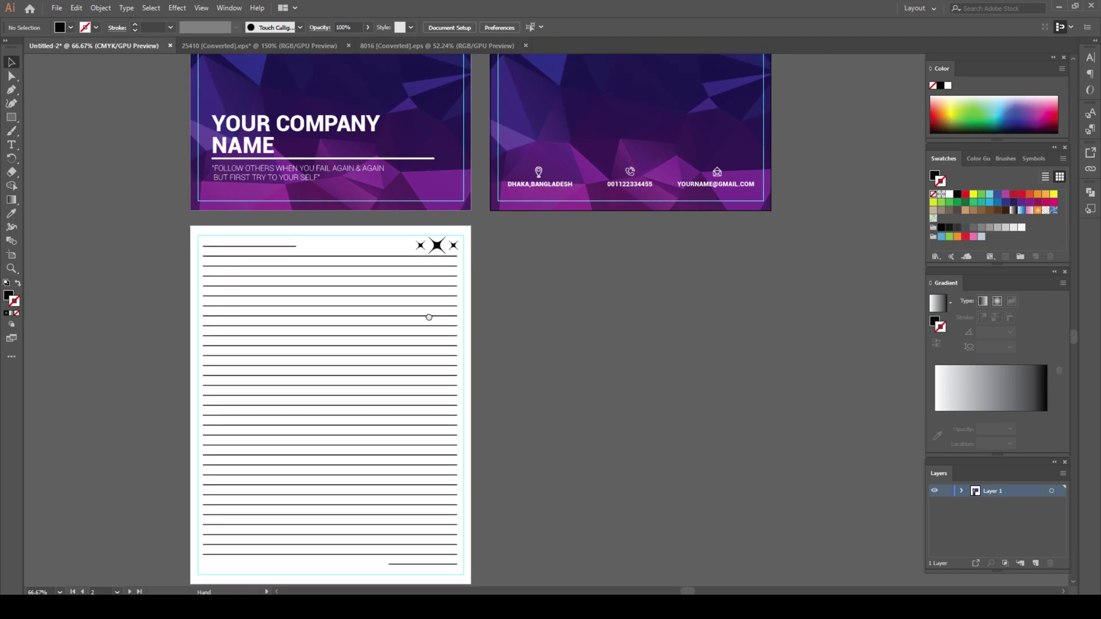
Copy the cover's white star logo to the back artboard, scale it to about half size, and center it just above the contact details
{"action": "left_click_drag", "start_coordinate": [376, 232], "coordinate": [373, 360]}
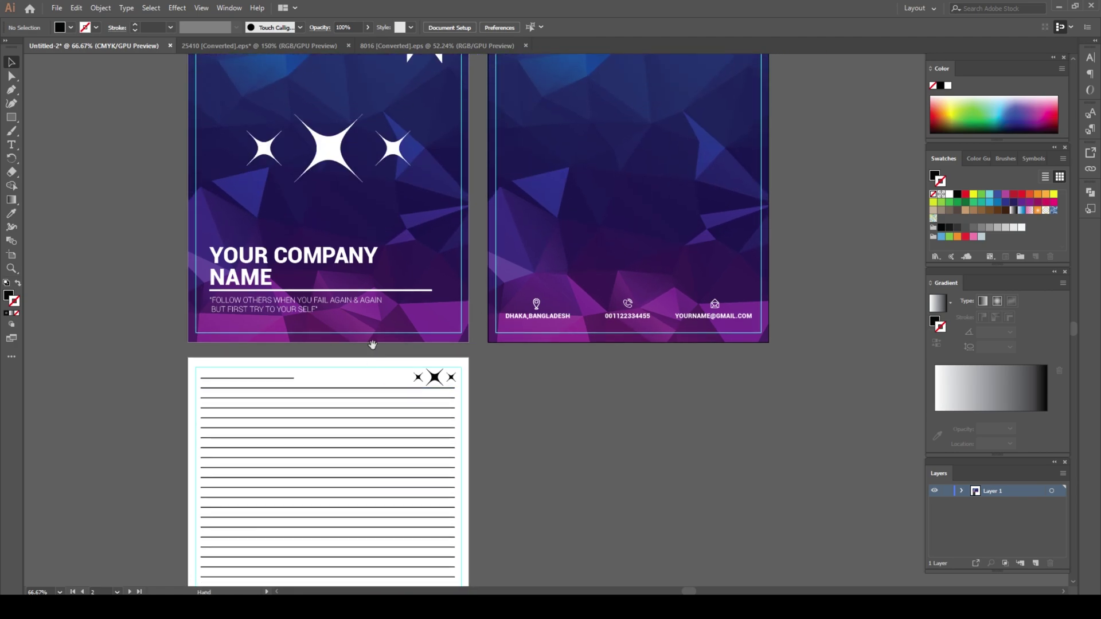
{"action": "left_click", "coordinate": [331, 166]}
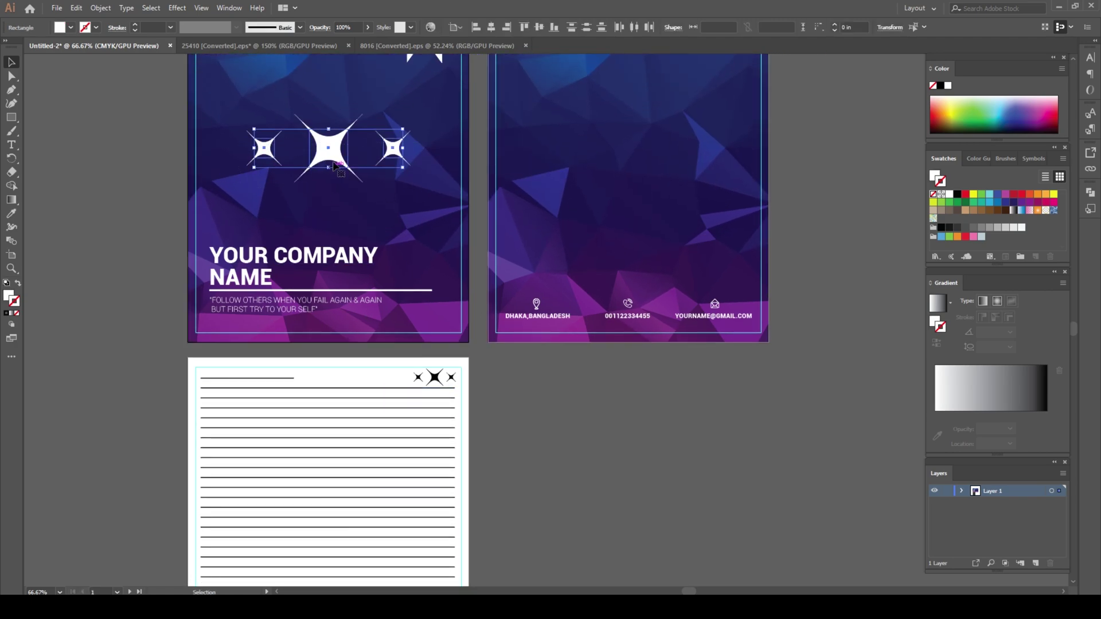
{"action": "left_click_drag", "start_coordinate": [339, 164], "coordinate": [637, 271]}
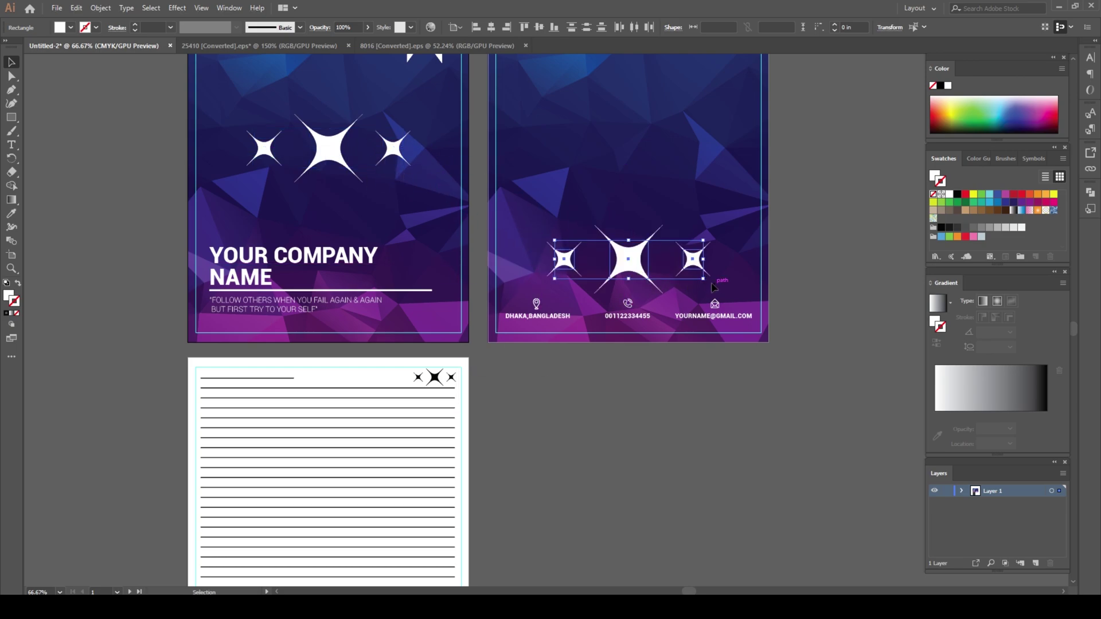
{"action": "left_click_drag", "start_coordinate": [703, 278], "coordinate": [681, 268]}
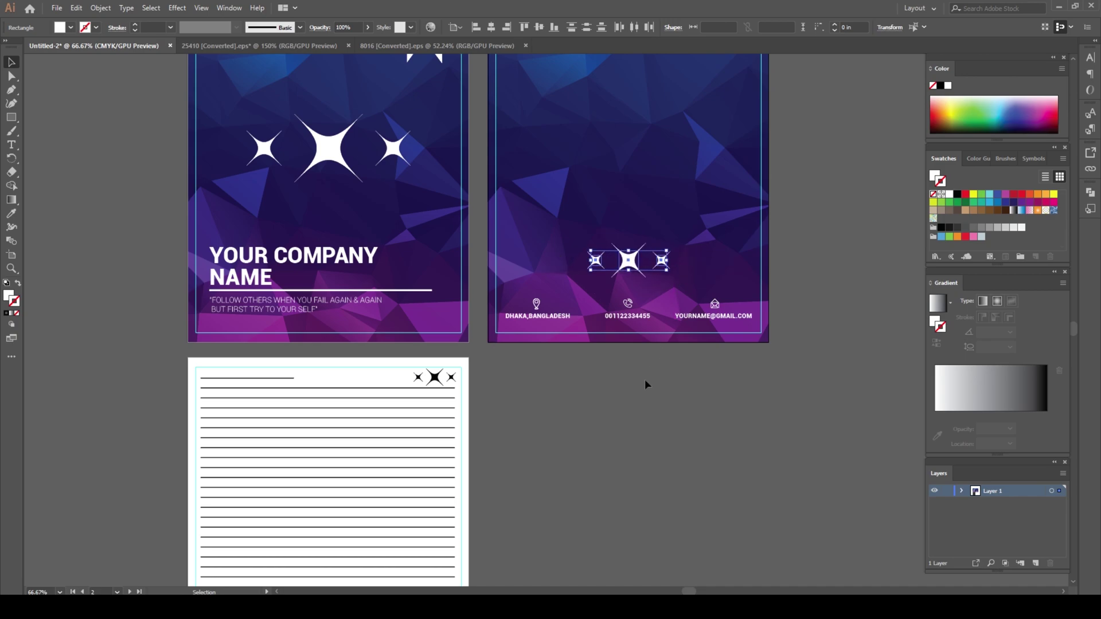
{"action": "key", "text": "Down"}
{"action": "key", "text": "Down"}
{"action": "key", "text": "Down"}
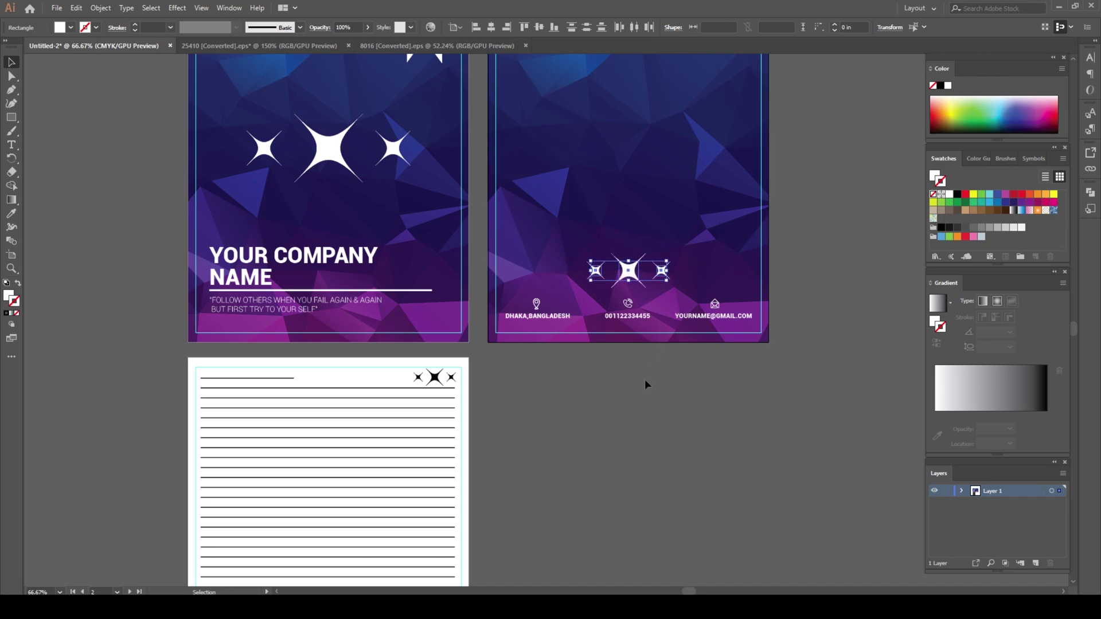
{"action": "left_click", "coordinate": [645, 381]}
Copy the contact details and their icons from the back artboard to the lower end of the third artboard
{"action": "key", "text": "space"}
{"action": "left_click_drag", "start_coordinate": [598, 414], "coordinate": [688, 327]}
{"action": "left_click_drag", "start_coordinate": [663, 403], "coordinate": [639, 356]}
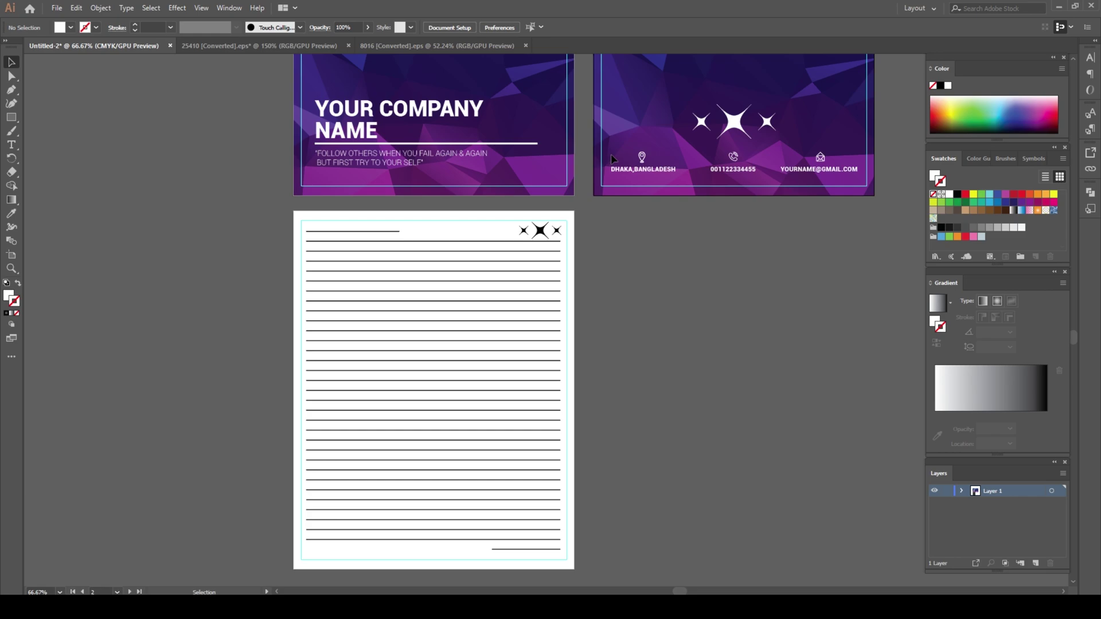
{"action": "left_click_drag", "start_coordinate": [855, 180], "coordinate": [856, 180]}
{"action": "left_click_drag", "start_coordinate": [748, 175], "coordinate": [445, 554]}
{"action": "scroll", "coordinate": [451, 488], "scroll_direction": "up", "scroll_amount": 1}
{"action": "scroll", "coordinate": [450, 488], "scroll_direction": "up", "scroll_amount": 1}
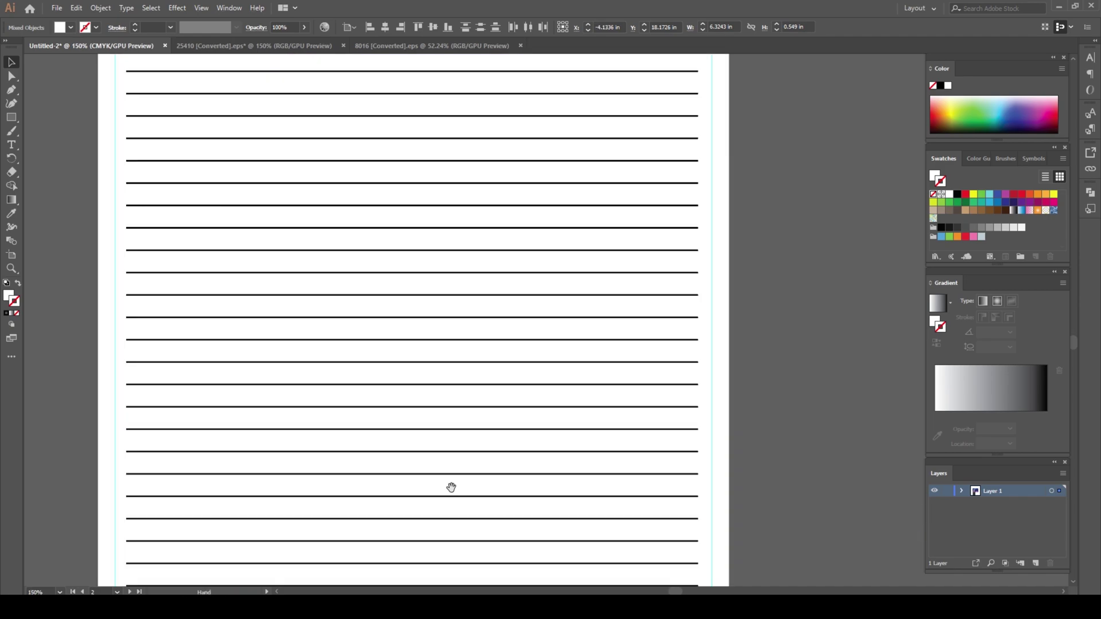
Fill the copied contact details and icons on the third artboard with black
{"action": "left_click_drag", "start_coordinate": [451, 486], "coordinate": [516, 202]}
{"action": "left_click", "coordinate": [70, 27]}
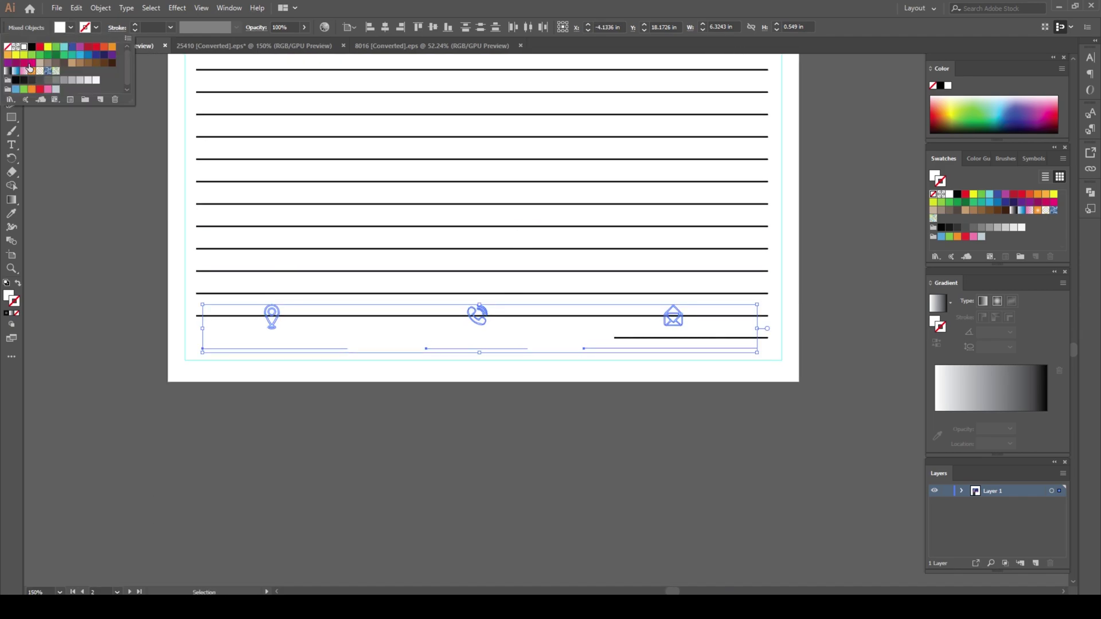
{"action": "left_click", "coordinate": [32, 47]}
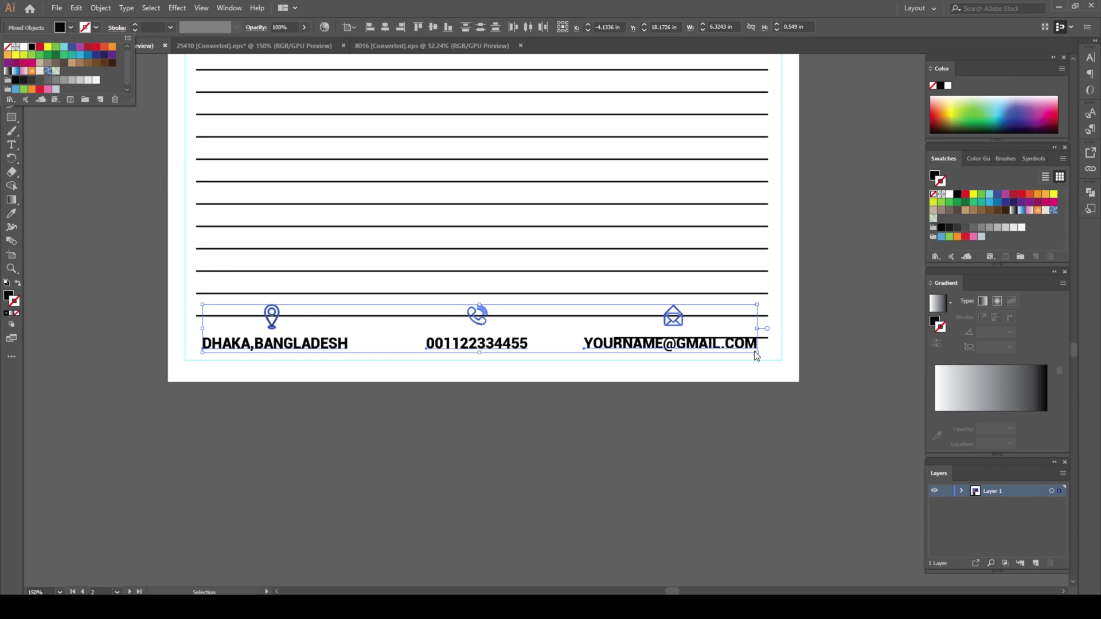
{"action": "left_click", "coordinate": [670, 6]}
Shrink the black contact details and icons and spread them about 4.4 in wide along the bottom margin, left of the short line
{"action": "left_click_drag", "start_coordinate": [757, 354], "coordinate": [586, 338]}
{"action": "left_click_drag", "start_coordinate": [491, 340], "coordinate": [560, 348]}
{"action": "right_click", "coordinate": [353, 425]}
{"action": "left_click", "coordinate": [283, 444]}
{"action": "left_click_drag", "start_coordinate": [280, 325], "coordinate": [396, 348]}
{"action": "left_click", "coordinate": [425, 457]}
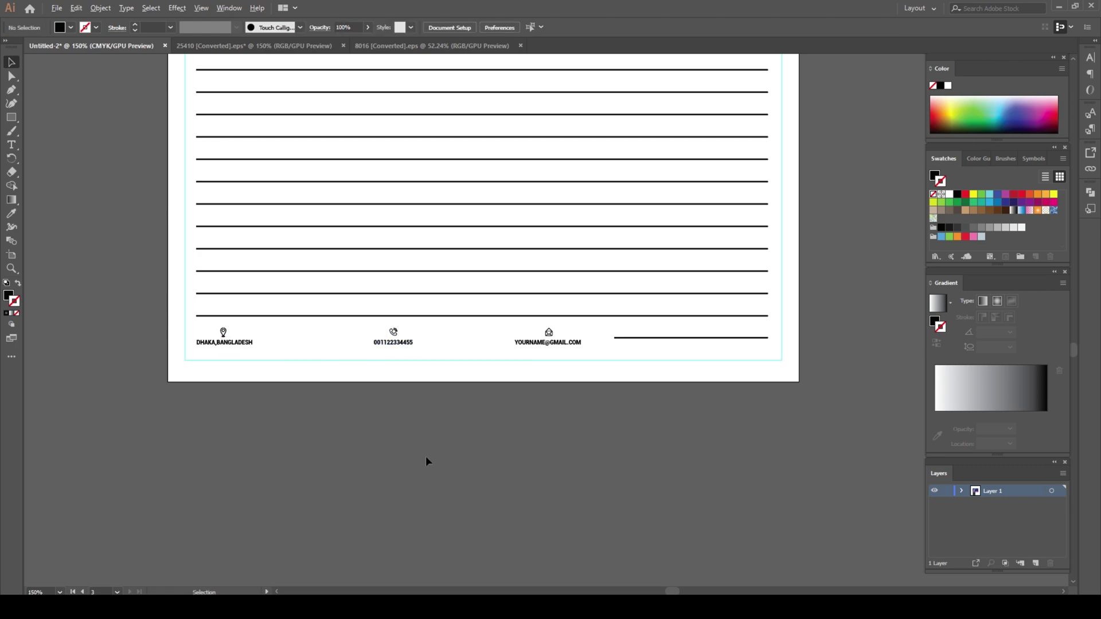
Set the opacity of the footer contact details and icons on the third artboard to 31%
{"action": "key", "text": "ctrl+1"}
{"action": "left_click_drag", "start_coordinate": [482, 332], "coordinate": [416, 397]}
{"action": "scroll", "coordinate": [655, 371], "scroll_direction": "down", "scroll_amount": 2}
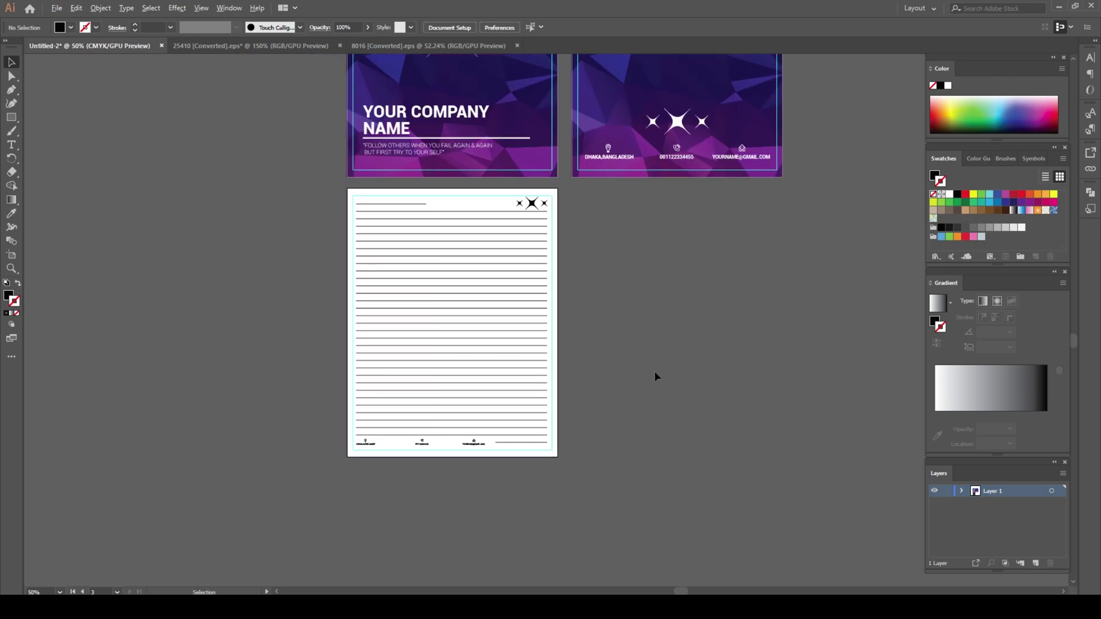
{"action": "left_click_drag", "start_coordinate": [653, 375], "coordinate": [558, 383]}
{"action": "scroll", "coordinate": [393, 439], "scroll_direction": "up", "scroll_amount": 2}
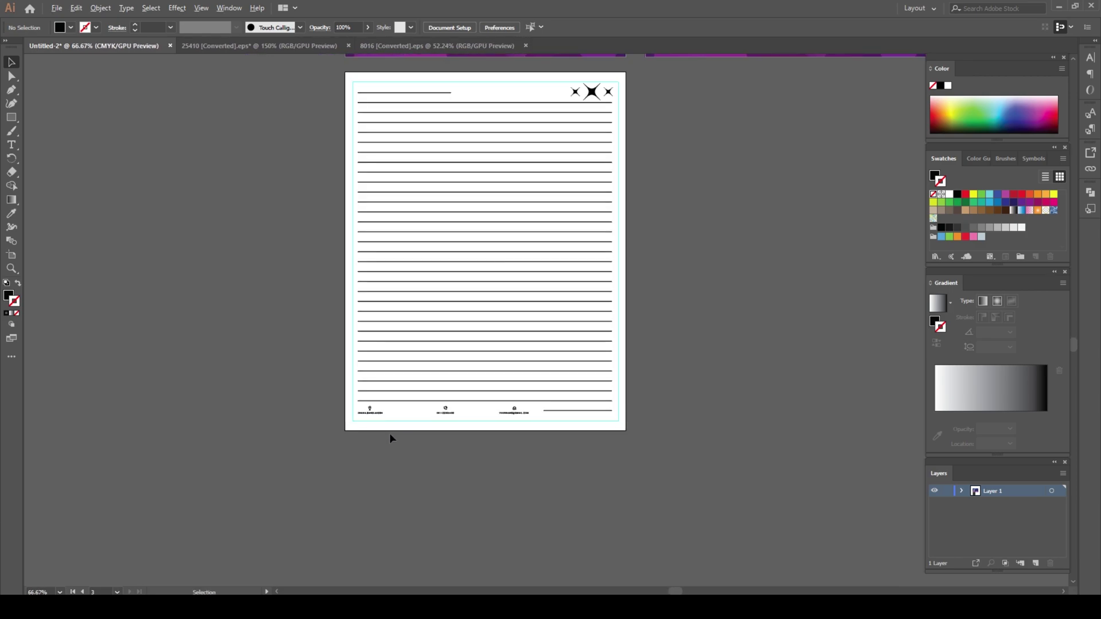
{"action": "scroll", "coordinate": [420, 415], "scroll_direction": "up", "scroll_amount": 1}
{"action": "left_click_drag", "start_coordinate": [333, 401], "coordinate": [583, 419]}
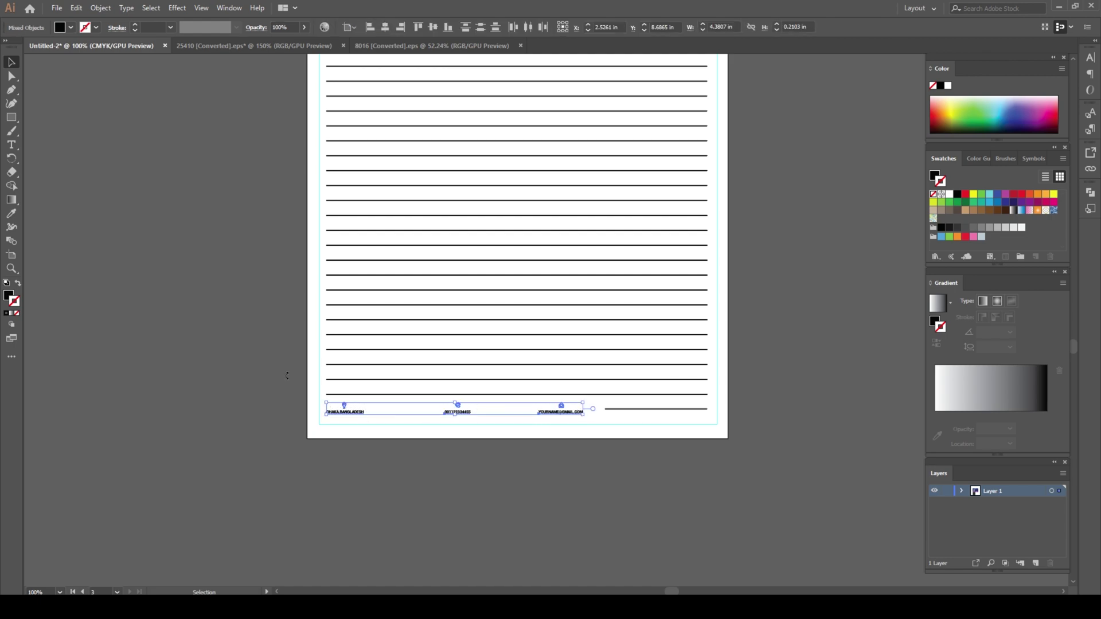
{"action": "left_click", "coordinate": [304, 27]}
{"action": "left_click_drag", "start_coordinate": [272, 42], "coordinate": [272, 43]}
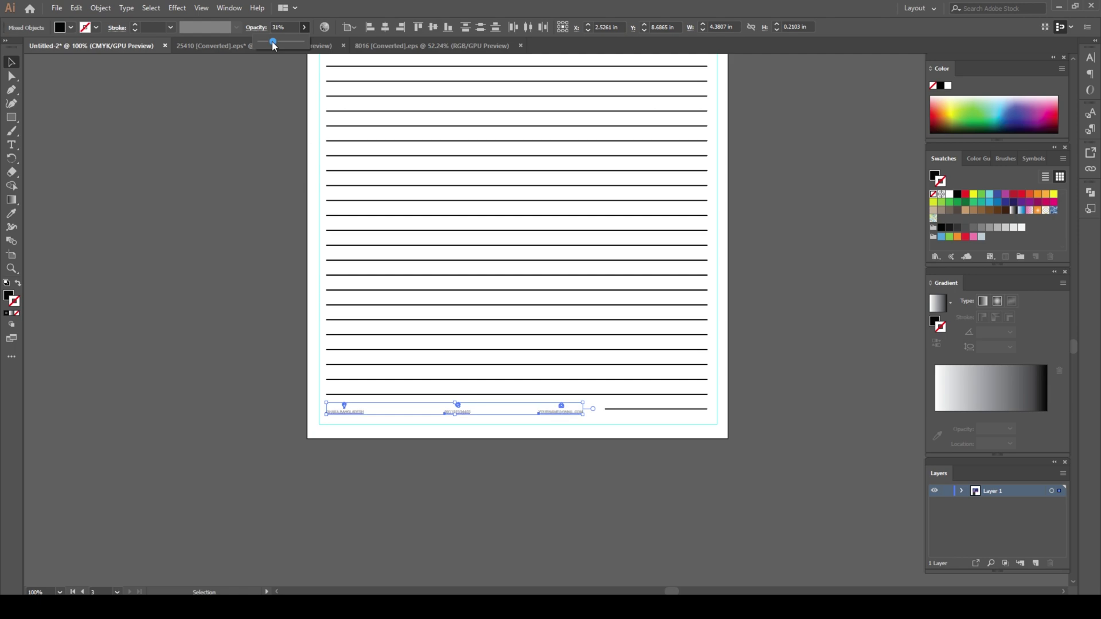
{"action": "left_click", "coordinate": [263, 167]}
Review the whole layout of the cover, back side and ruled page, overall and up close
{"action": "scroll", "coordinate": [622, 374], "scroll_direction": "down", "scroll_amount": 1}
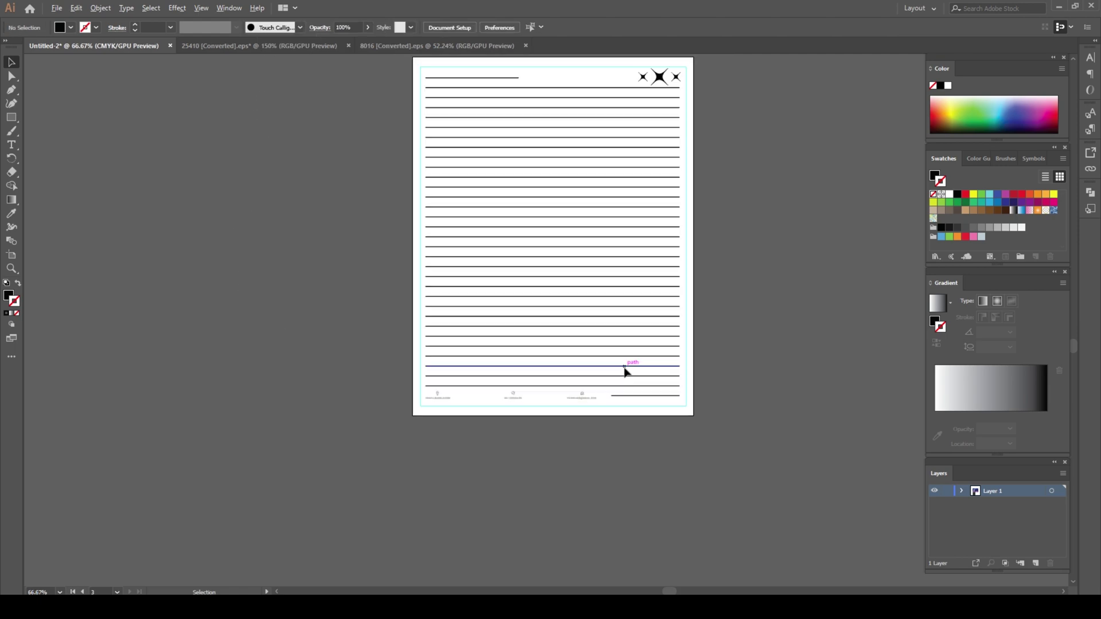
{"action": "left_click_drag", "start_coordinate": [614, 351], "coordinate": [475, 427]}
{"action": "scroll", "coordinate": [628, 371], "scroll_direction": "down", "scroll_amount": 1}
{"action": "left_click_drag", "start_coordinate": [639, 368], "coordinate": [566, 414]}
{"action": "scroll", "coordinate": [597, 399], "scroll_direction": "down", "scroll_amount": 1}
{"action": "left_click_drag", "start_coordinate": [648, 398], "coordinate": [579, 425]}
{"action": "scroll", "coordinate": [569, 417], "scroll_direction": "up", "scroll_amount": 1}
{"action": "scroll", "coordinate": [579, 445], "scroll_direction": "down", "scroll_amount": 1}
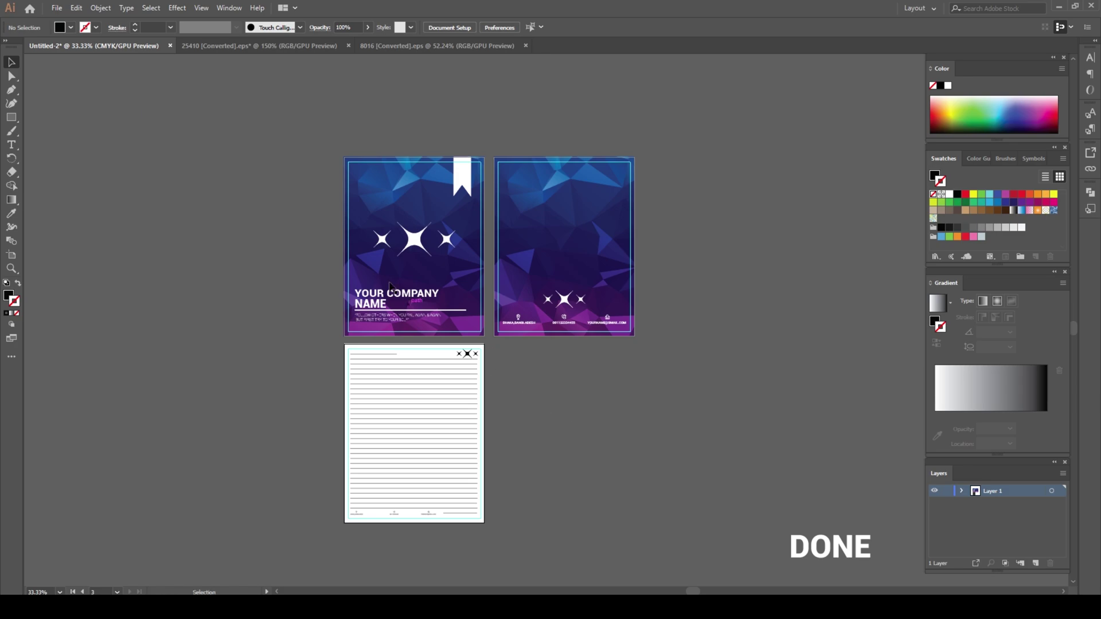
{"action": "scroll", "coordinate": [376, 256], "scroll_direction": "up", "scroll_amount": 2}
{"action": "left_click_drag", "start_coordinate": [462, 265], "coordinate": [390, 306]}
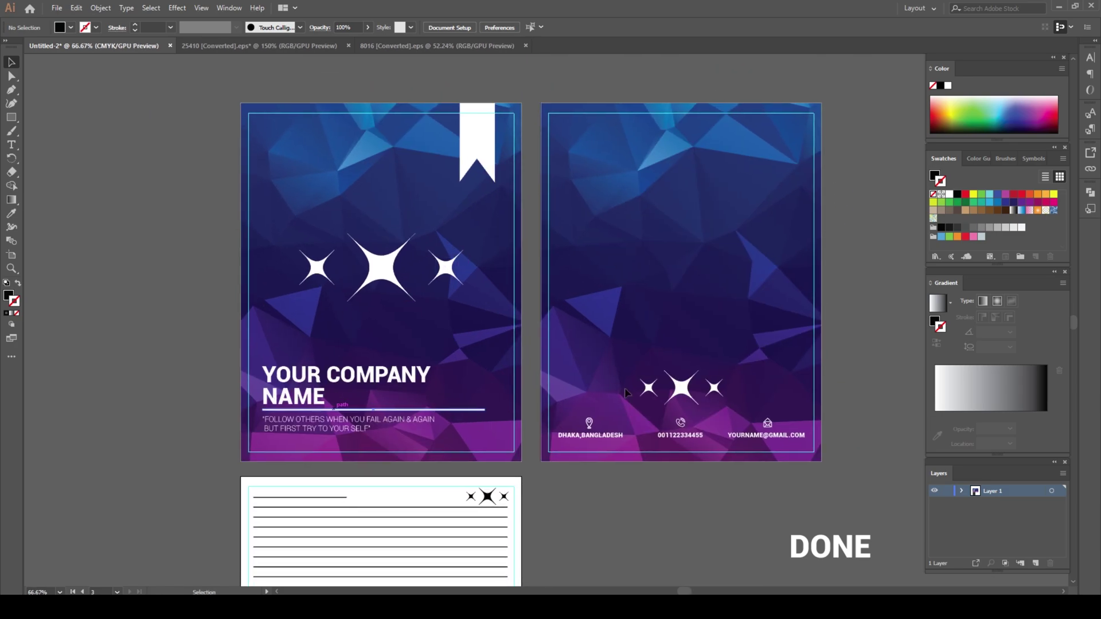
{"action": "left_click_drag", "start_coordinate": [643, 510], "coordinate": [565, 478]}
{"action": "left_click_drag", "start_coordinate": [631, 492], "coordinate": [660, 336]}
{"action": "left_click_drag", "start_coordinate": [648, 416], "coordinate": [606, 382]}
{"action": "scroll", "coordinate": [624, 375], "scroll_direction": "down", "scroll_amount": 2}
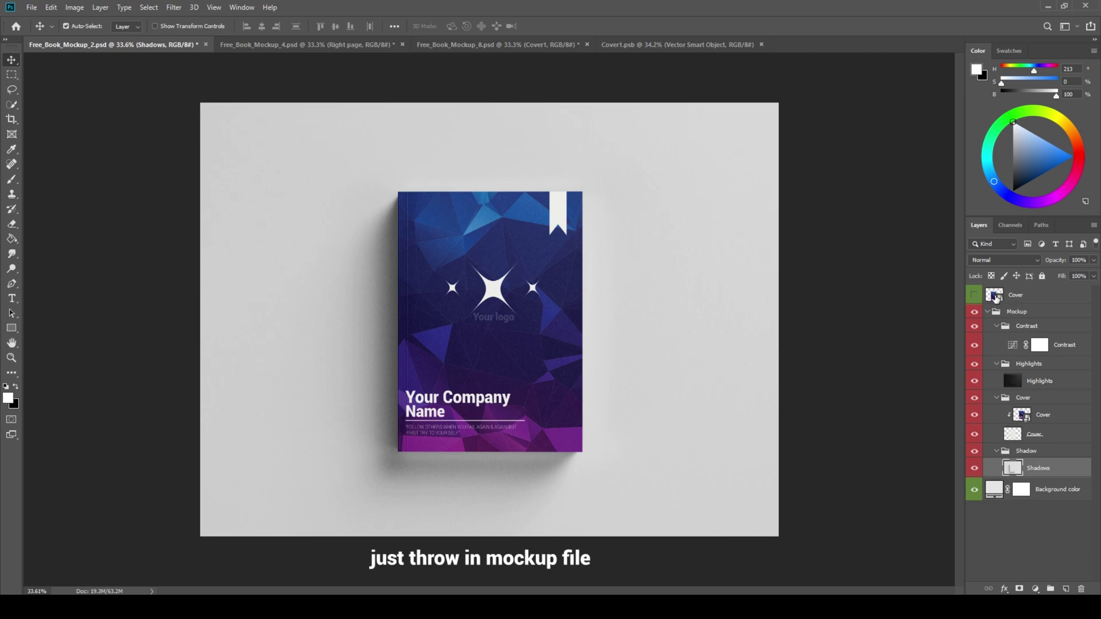
In Photoshop's Free_Book_Mockup_2.psd, open the Cover smart object to view its placed artwork, and close it
{"action": "double_click", "coordinate": [996, 296]}
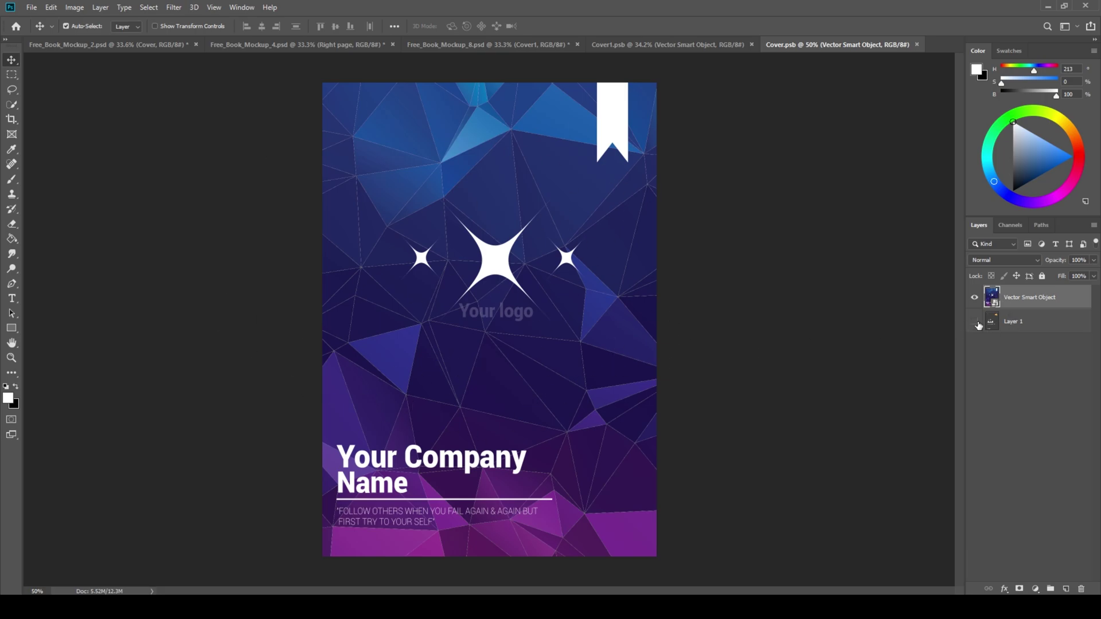
{"action": "left_click", "coordinate": [917, 45]}
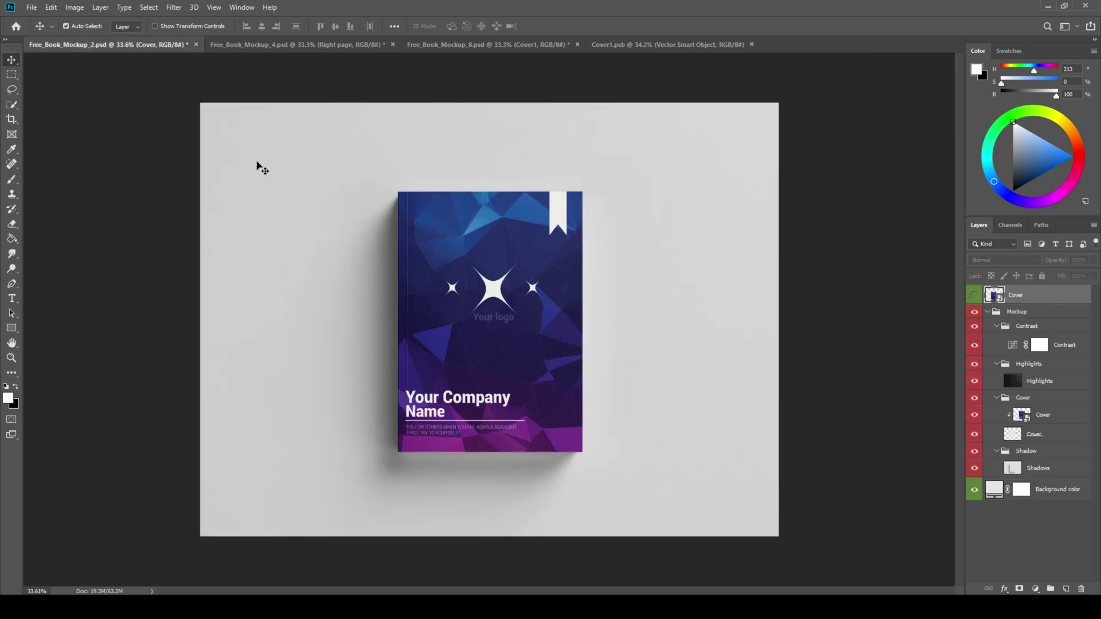
Switch to Free_Book_Mockup_4.psd, open the Left page smart object to view its ruled-page artwork, and close it
{"action": "left_click", "coordinate": [295, 44]}
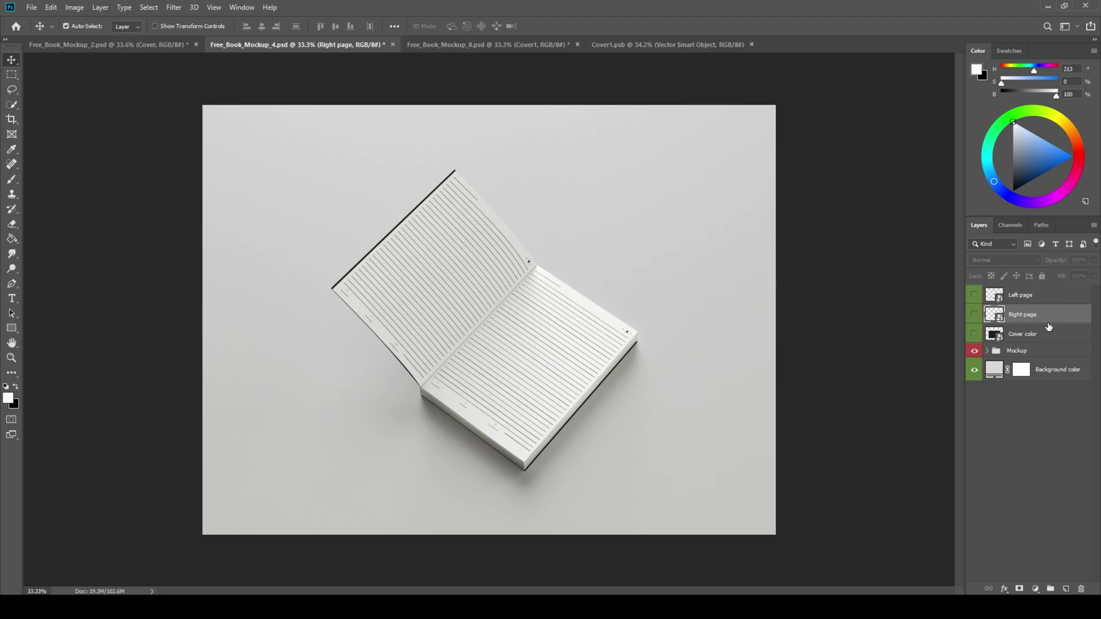
{"action": "double_click", "coordinate": [993, 297]}
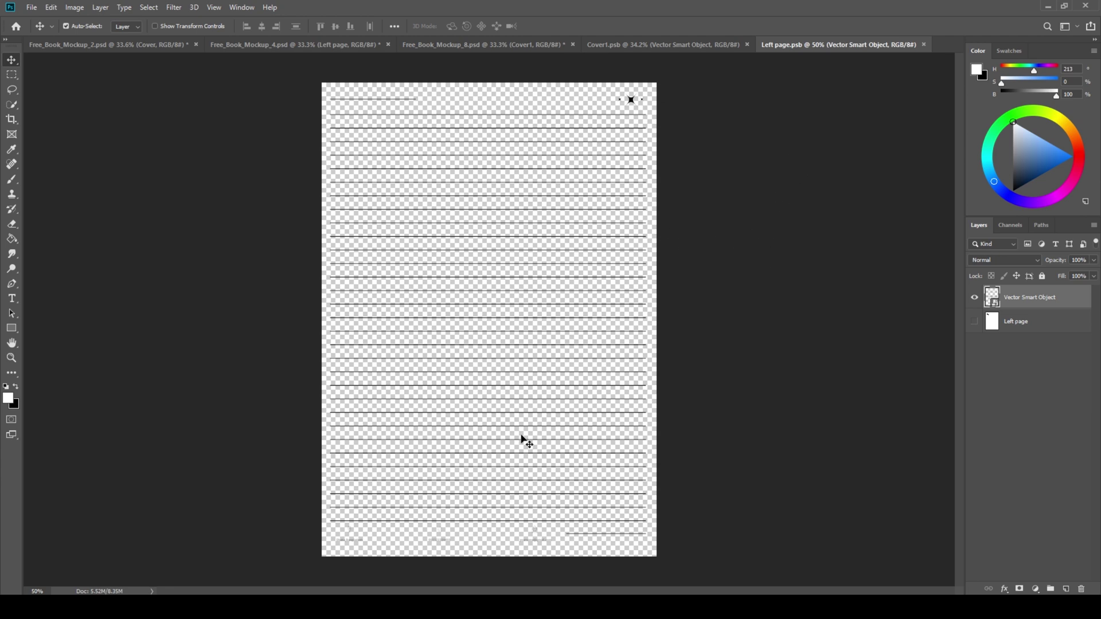
{"action": "left_click", "coordinate": [924, 44]}
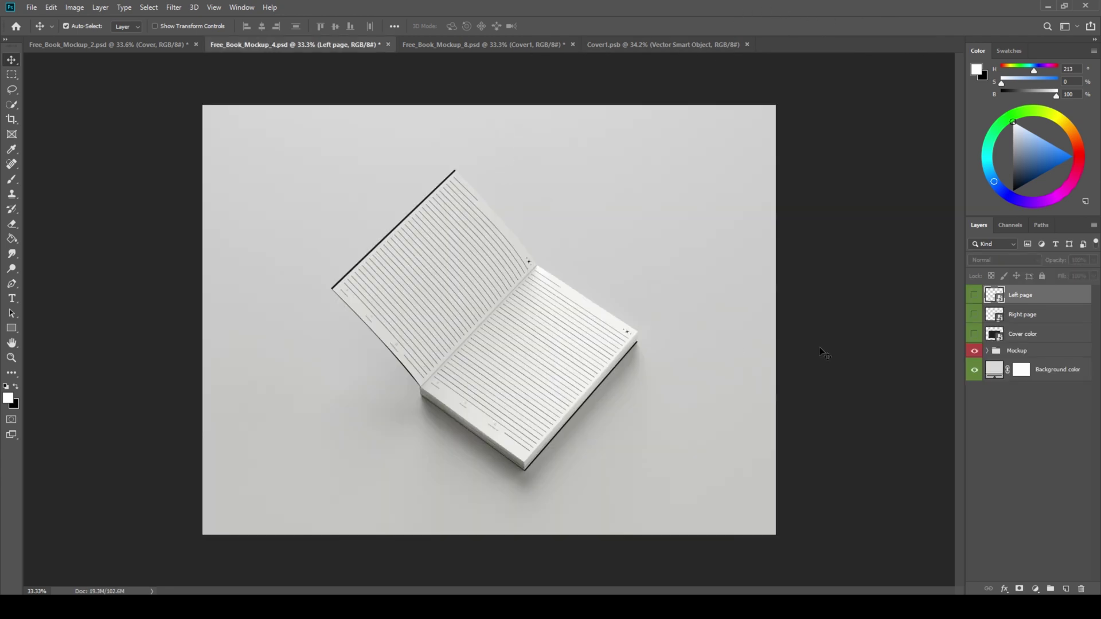
Open the Right page smart object to view its ruled-page artwork, and close it
{"action": "left_click", "coordinate": [988, 318]}
{"action": "double_click", "coordinate": [988, 317]}
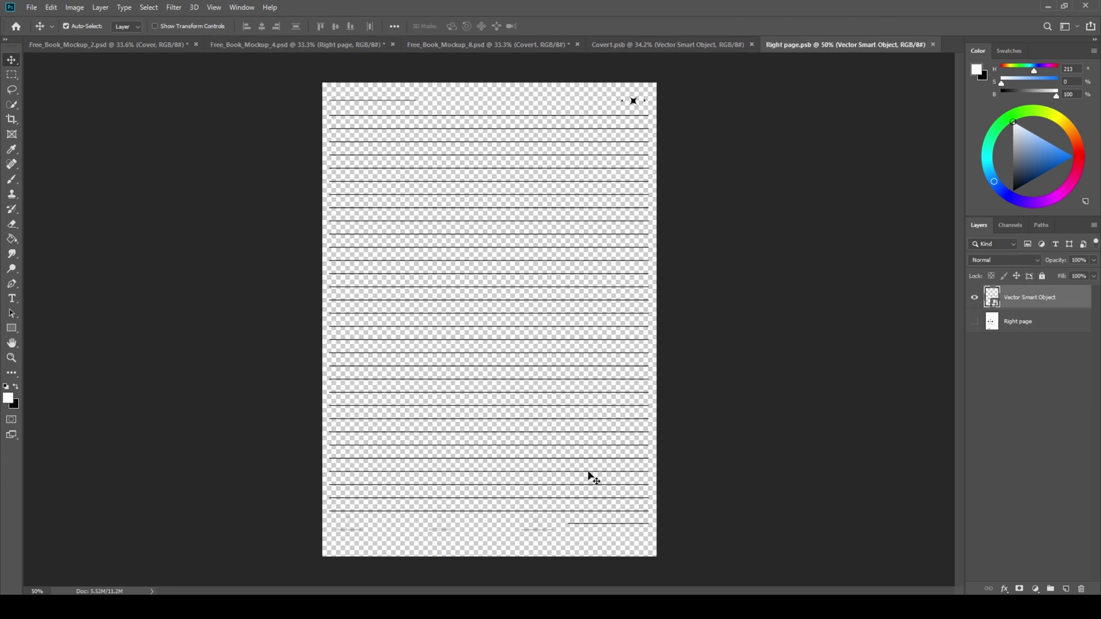
{"action": "left_click", "coordinate": [932, 45]}
Switch to Free_Book_Mockup_8.psd, open the Cover1 smart object to view its front-cover artwork, and close it
{"action": "left_click", "coordinate": [504, 49]}
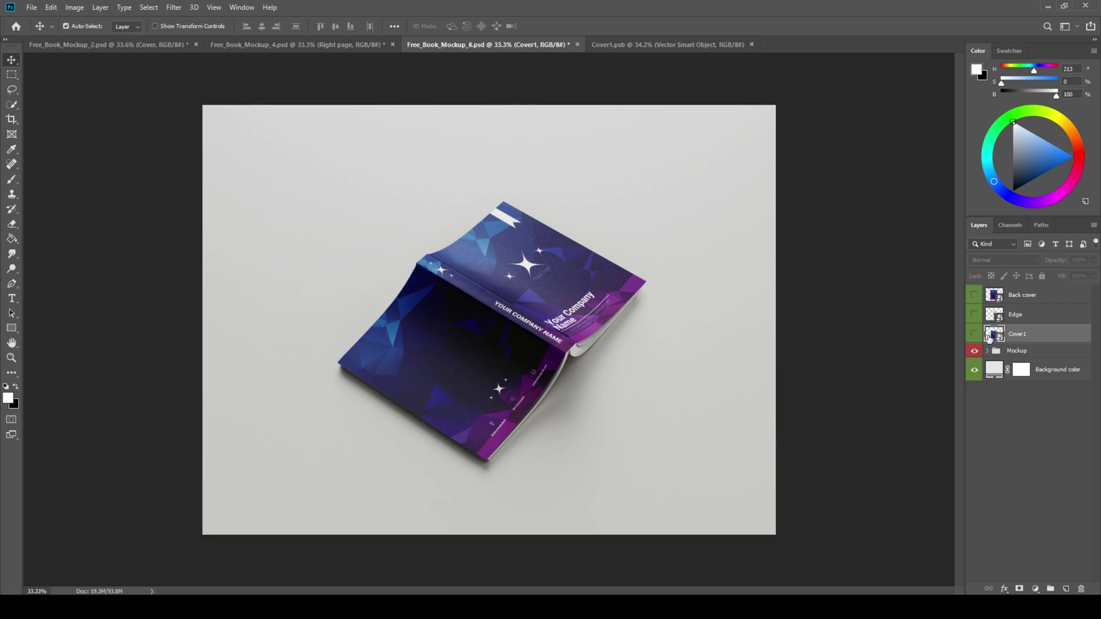
{"action": "double_click", "coordinate": [990, 336]}
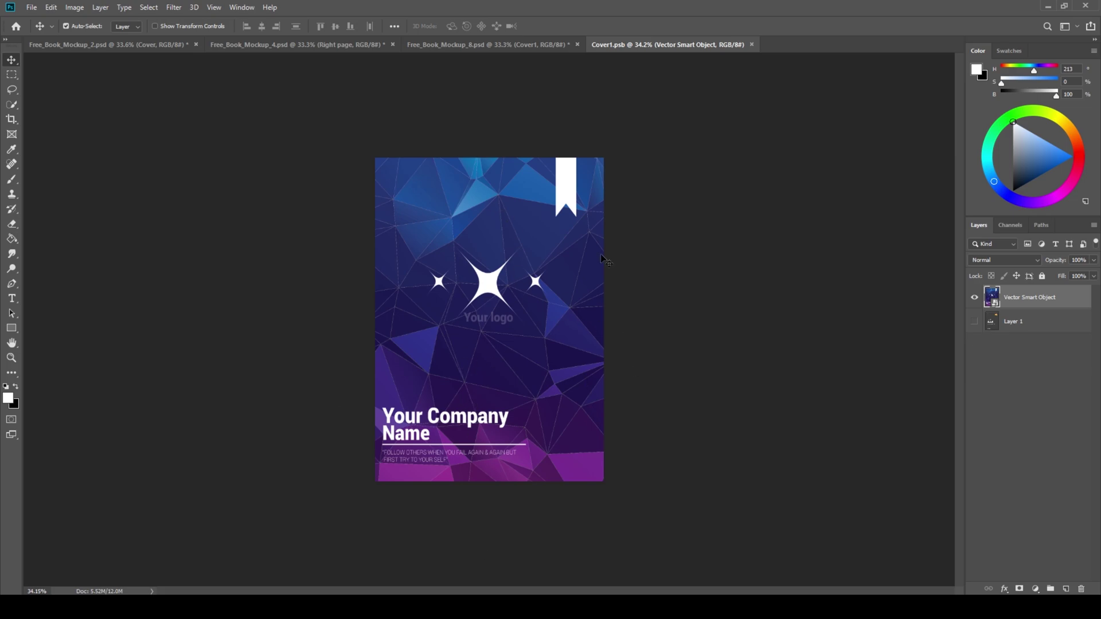
{"action": "left_click", "coordinate": [752, 46]}
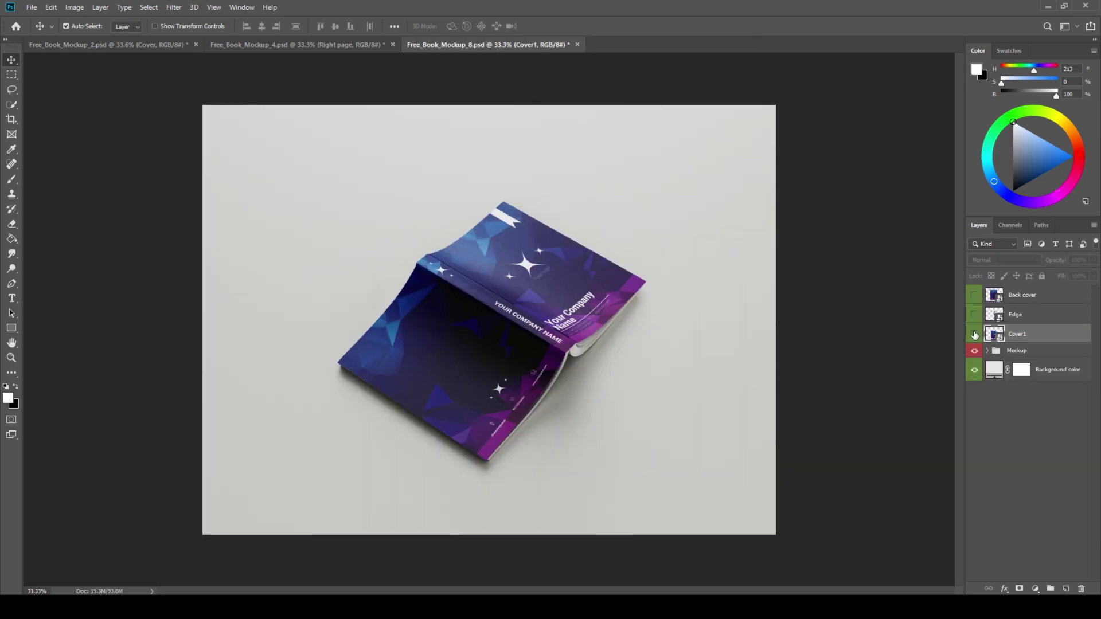
Inspect the spine artwork in the Edge smart object and the artwork in the Back cover smart object, closing each one
{"action": "double_click", "coordinate": [994, 316]}
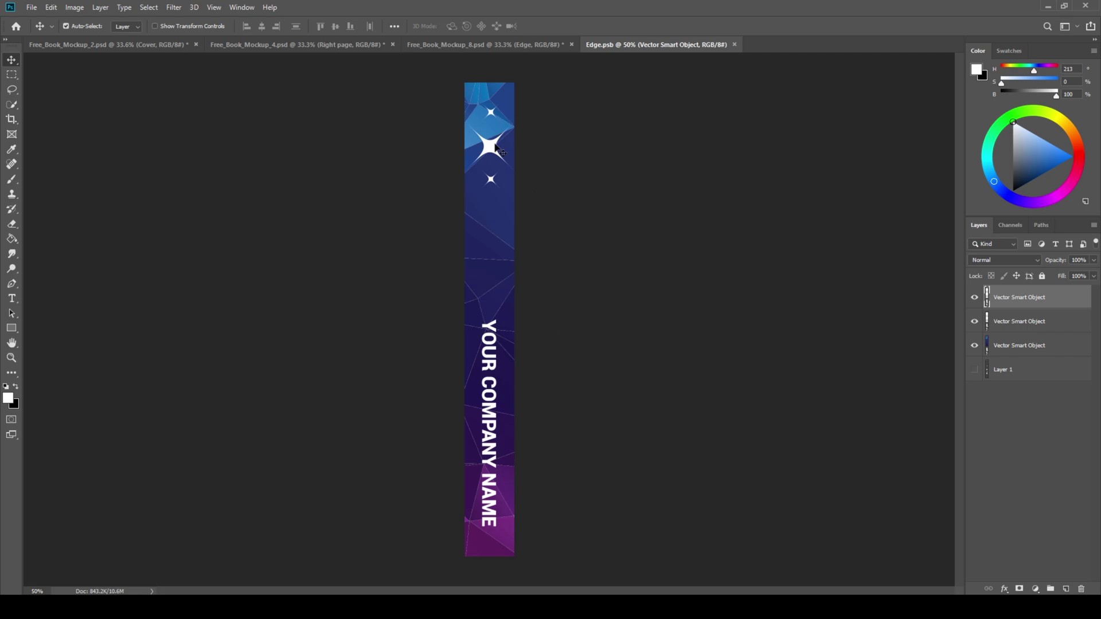
{"action": "left_click", "coordinate": [734, 45]}
{"action": "double_click", "coordinate": [996, 296]}
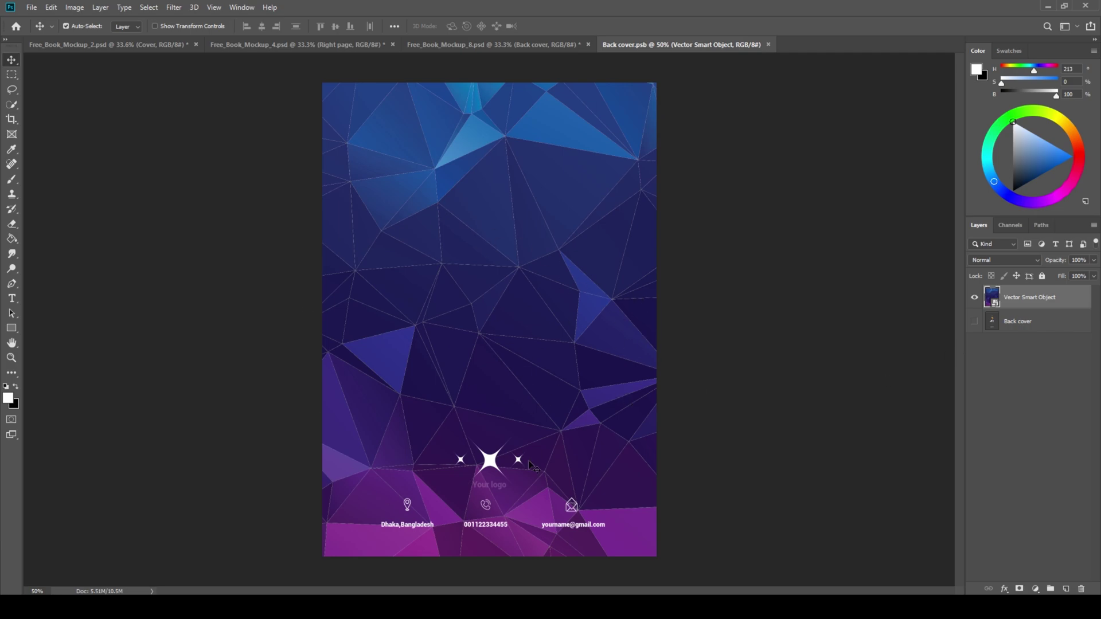
{"action": "left_click", "coordinate": [768, 45]}
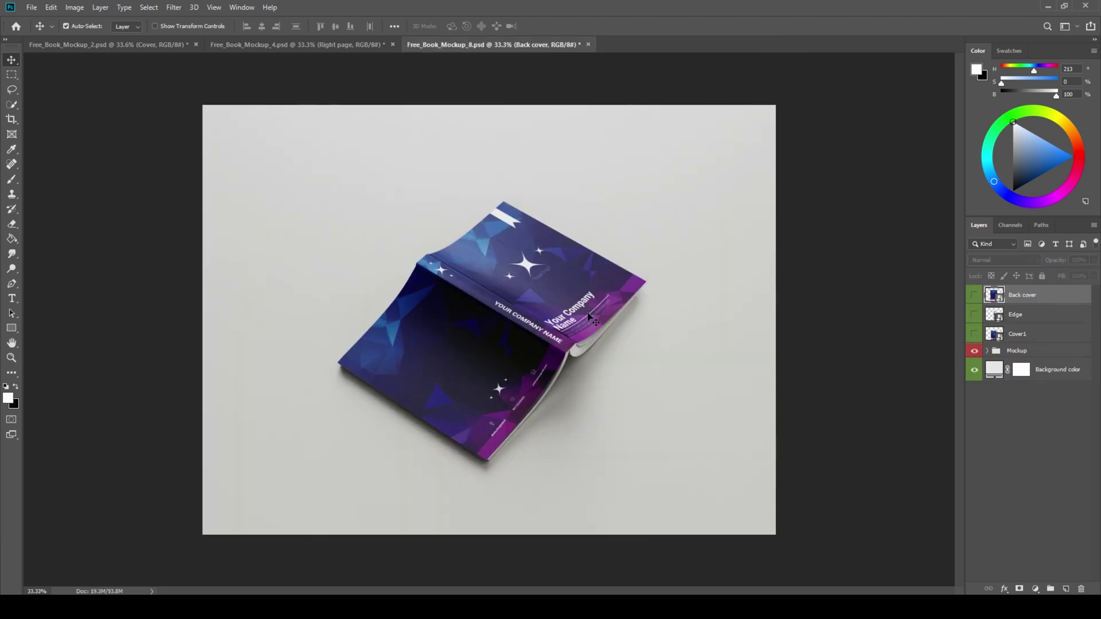
Compare the finished Free_Book_Mockup_4, Free_Book_Mockup_2 and Free_Book_Mockup_8 mockups, and review the three-artboard notebook layout in Illustrator
{"action": "left_click", "coordinate": [243, 44]}
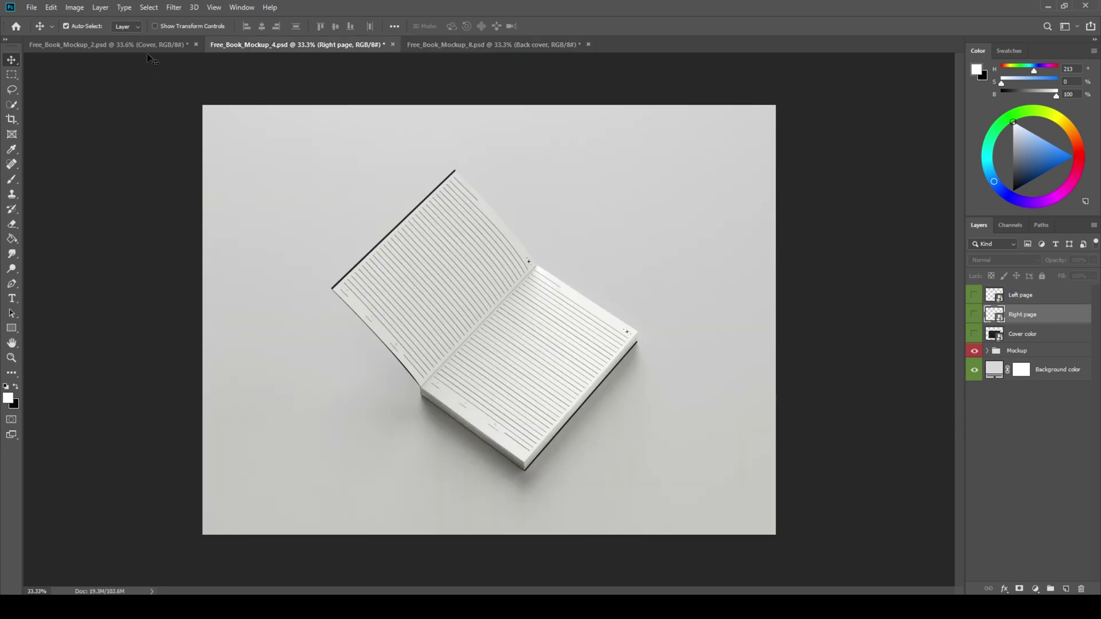
{"action": "left_click", "coordinate": [140, 46]}
{"action": "left_click", "coordinate": [274, 45]}
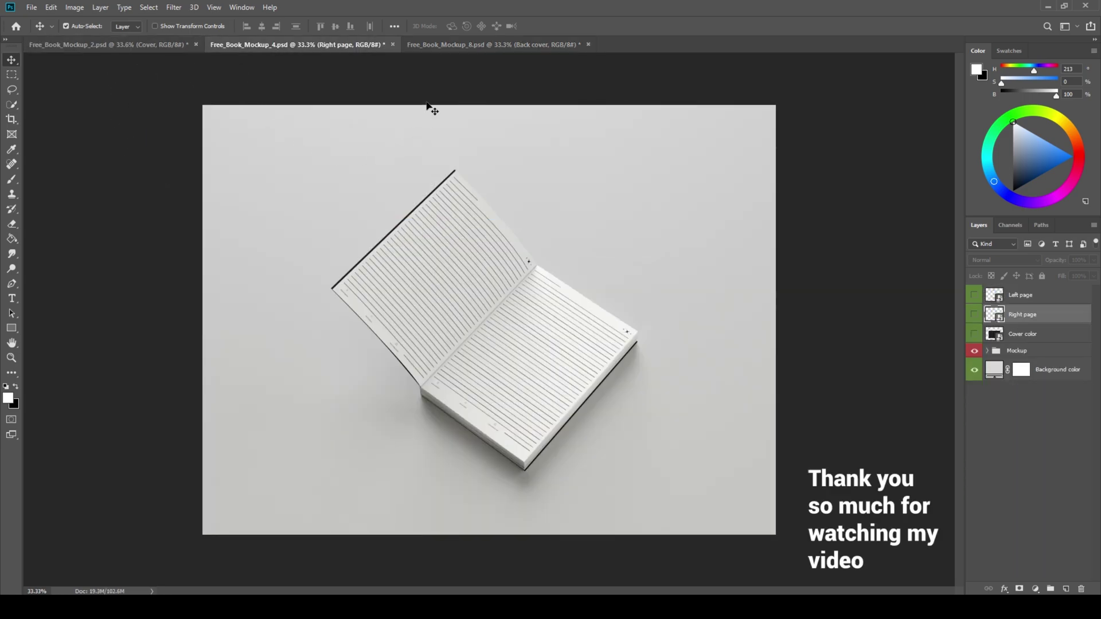
{"action": "left_click", "coordinate": [456, 45]}
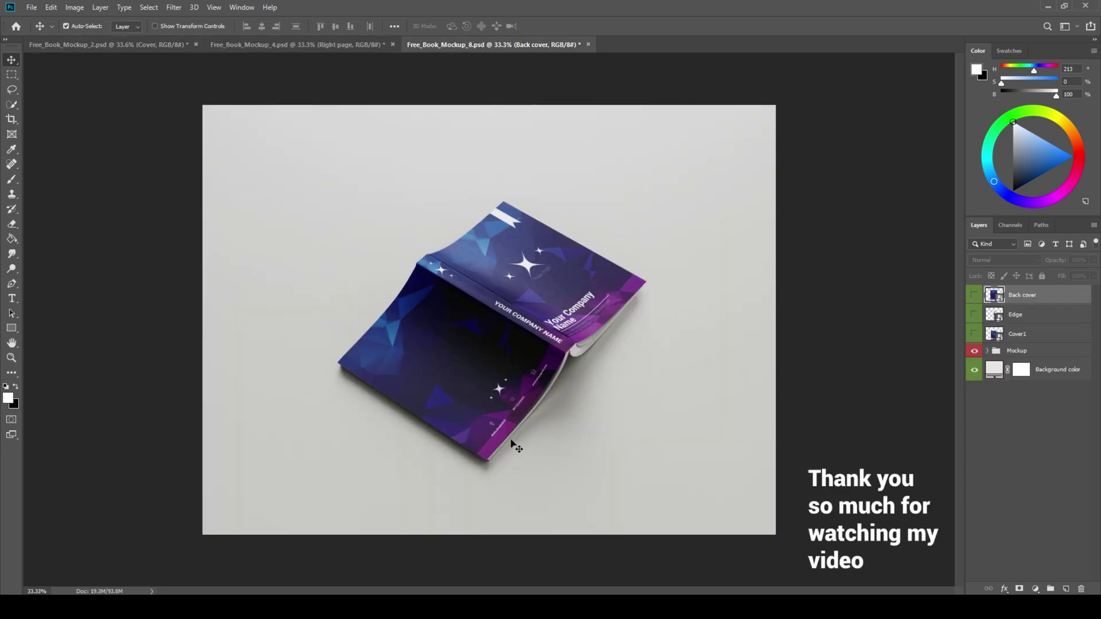
{"action": "left_click", "coordinate": [171, 45]}
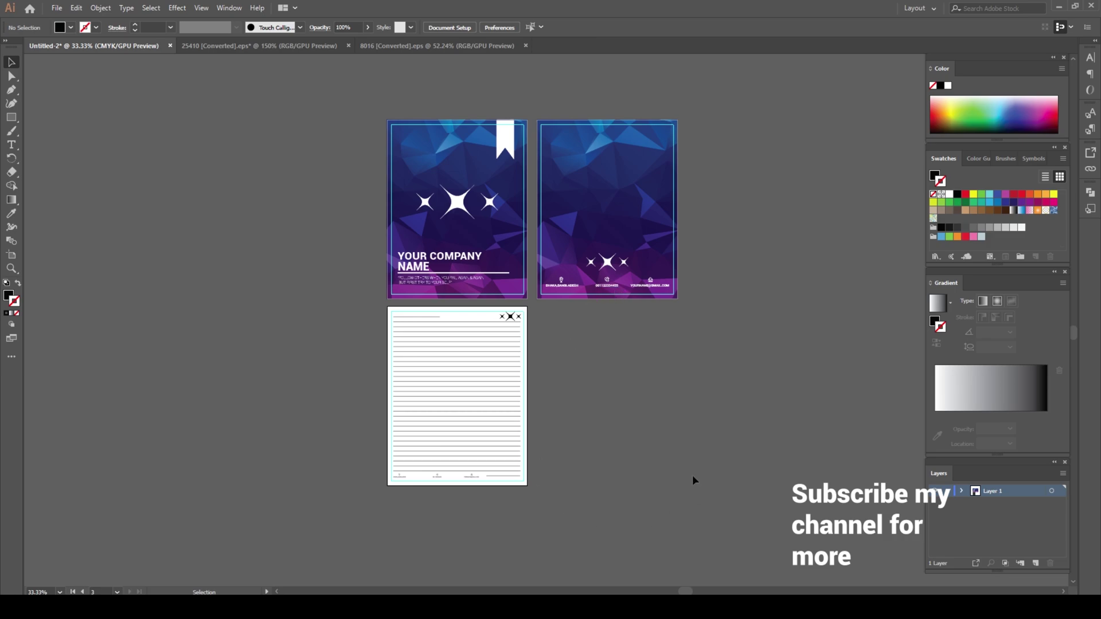
{"action": "key", "text": "space"}
{"action": "left_click_drag", "start_coordinate": [680, 418], "coordinate": [649, 427]}
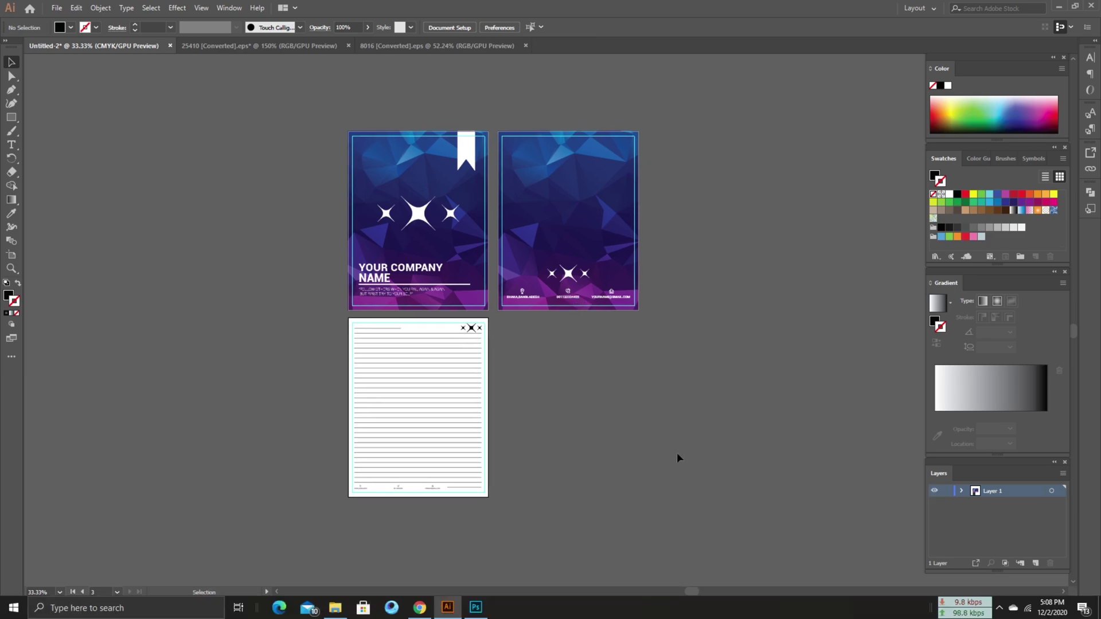